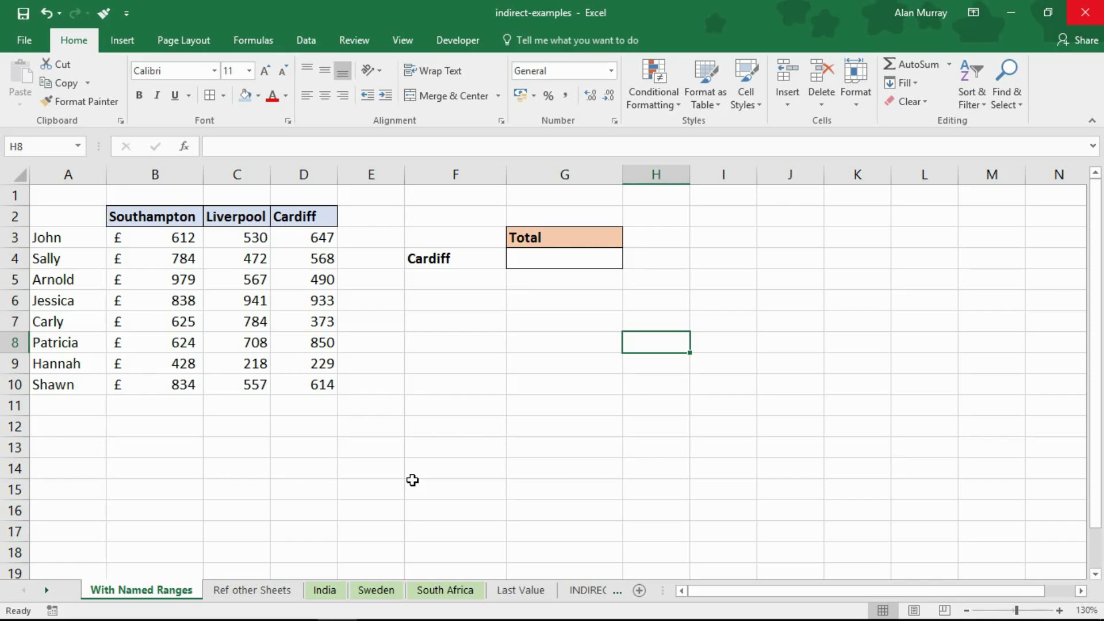
# Step: Highlight the names and the three cities' sales figures, then zoom the sheet in three steps
pyautogui.press('Up')
pyautogui.press('Left')
pyautogui.press('Left')
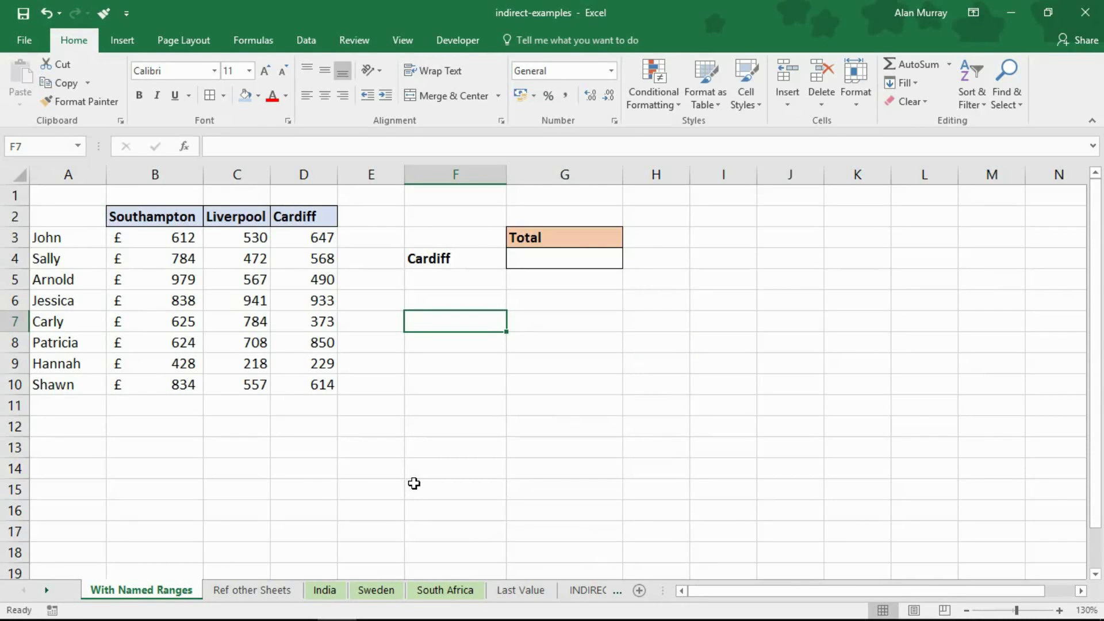
pyautogui.moveTo(86, 238); pyautogui.dragTo(90, 381)
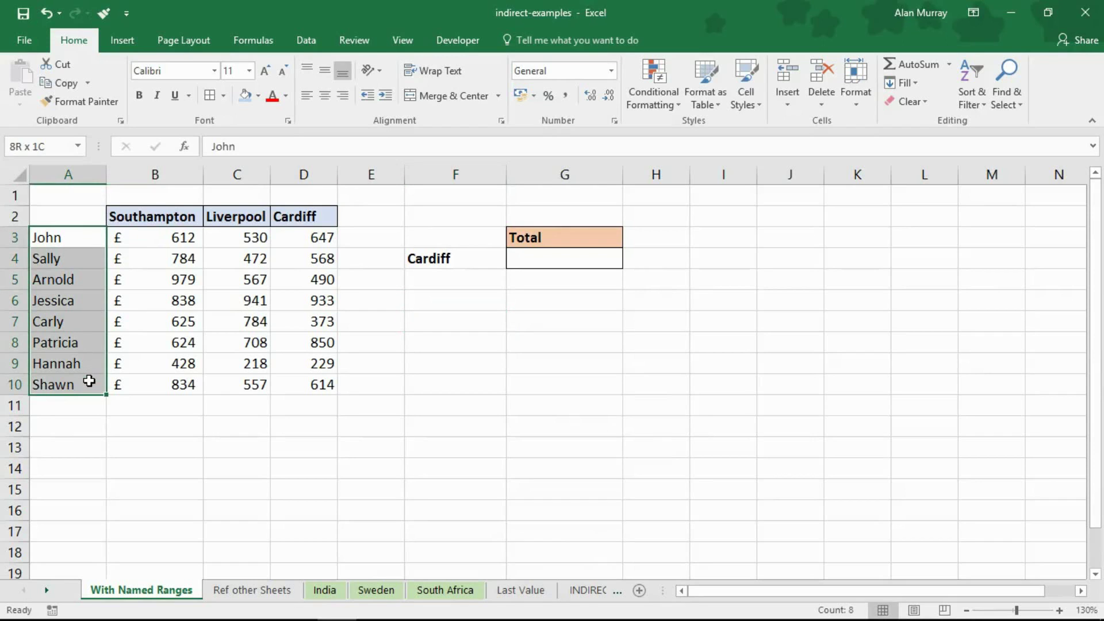
pyautogui.moveTo(184, 238); pyautogui.dragTo(293, 384)
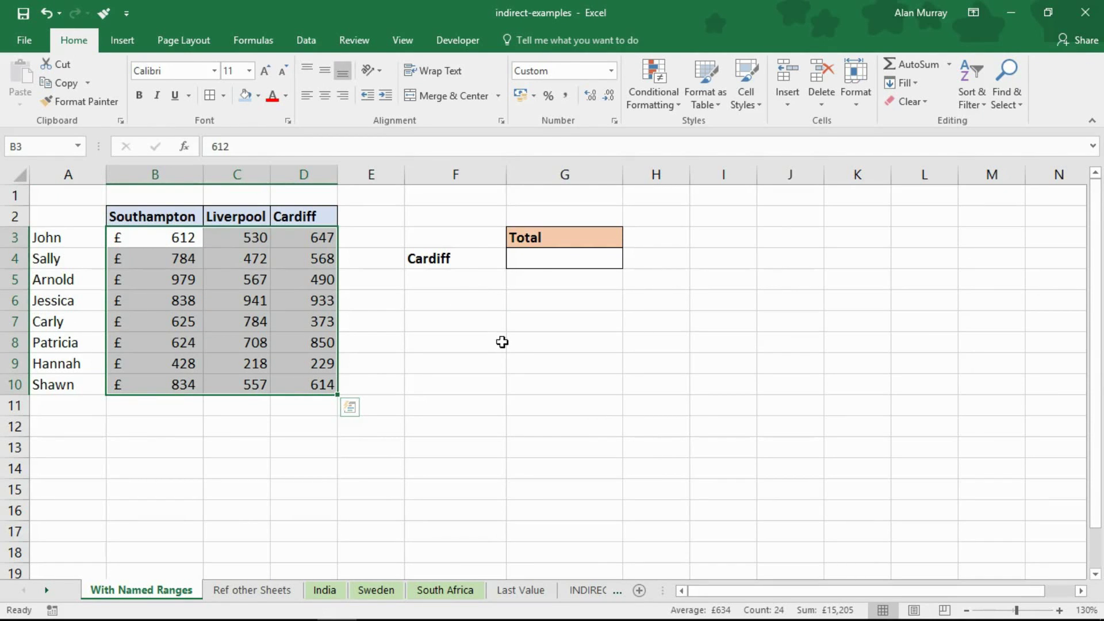
pyautogui.click(547, 262)
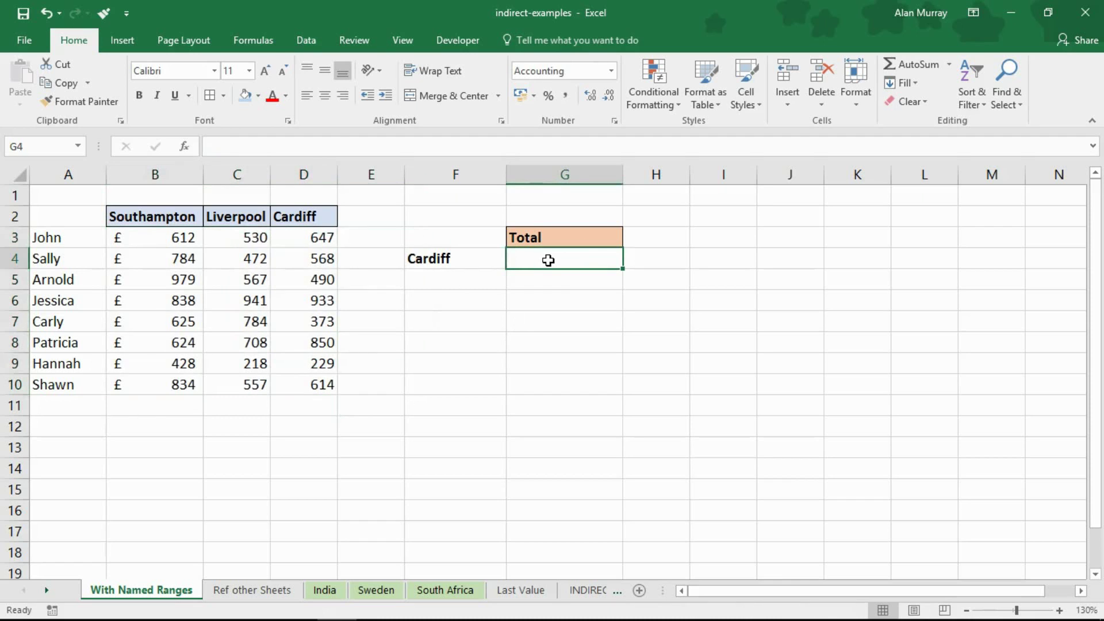
pyautogui.click(1060, 611)
pyautogui.click(1060, 611)
pyautogui.click(1060, 611)
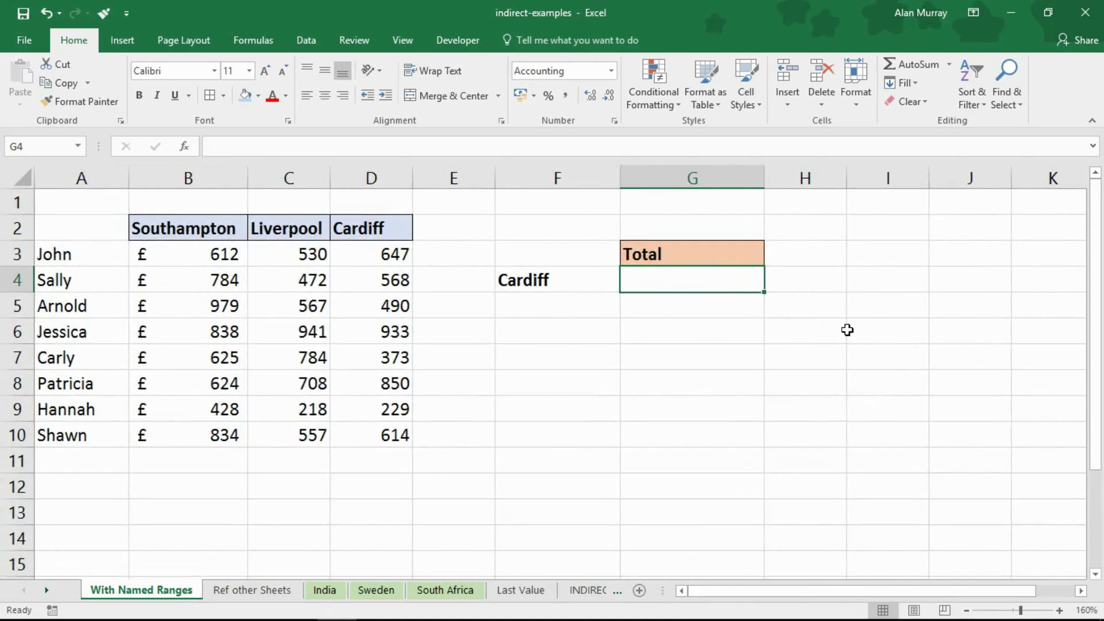
# Step: Point out the Cardiff label in F4, its empty Total in G4, and the Cardiff figures
pyautogui.click(566, 280)
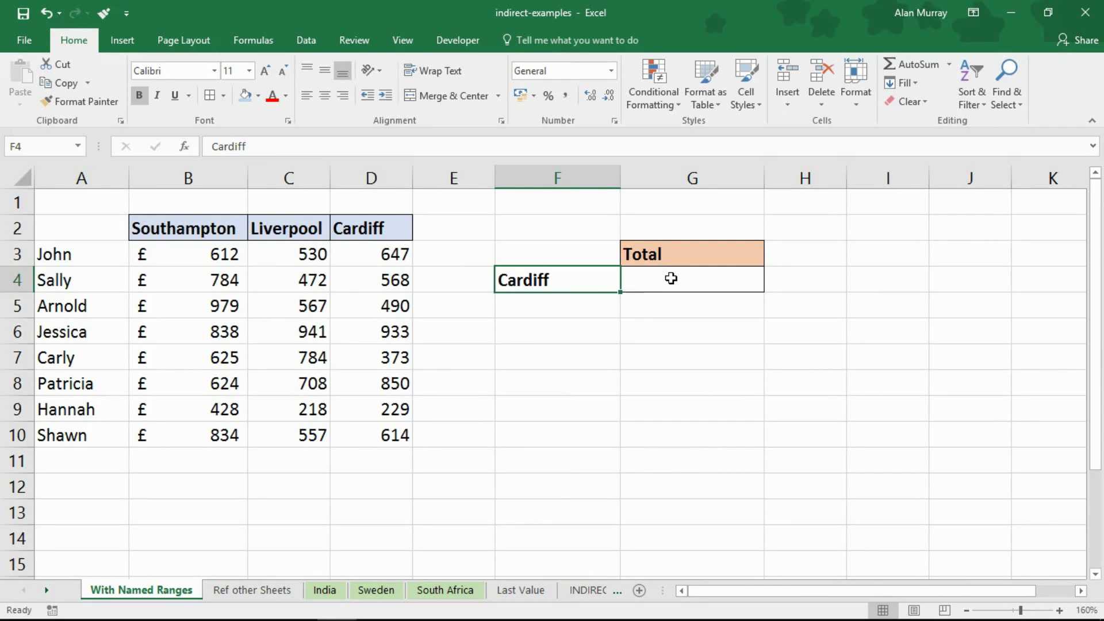
pyautogui.click(664, 279)
pyautogui.click(569, 275)
pyautogui.moveTo(393, 230); pyautogui.dragTo(370, 431)
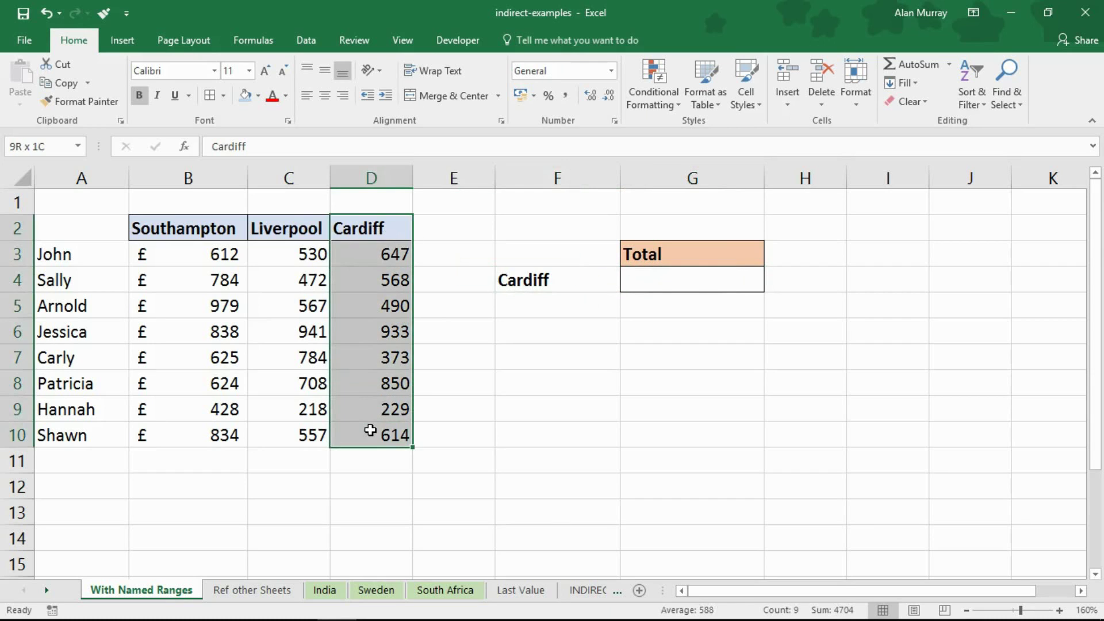
pyautogui.click(490, 417)
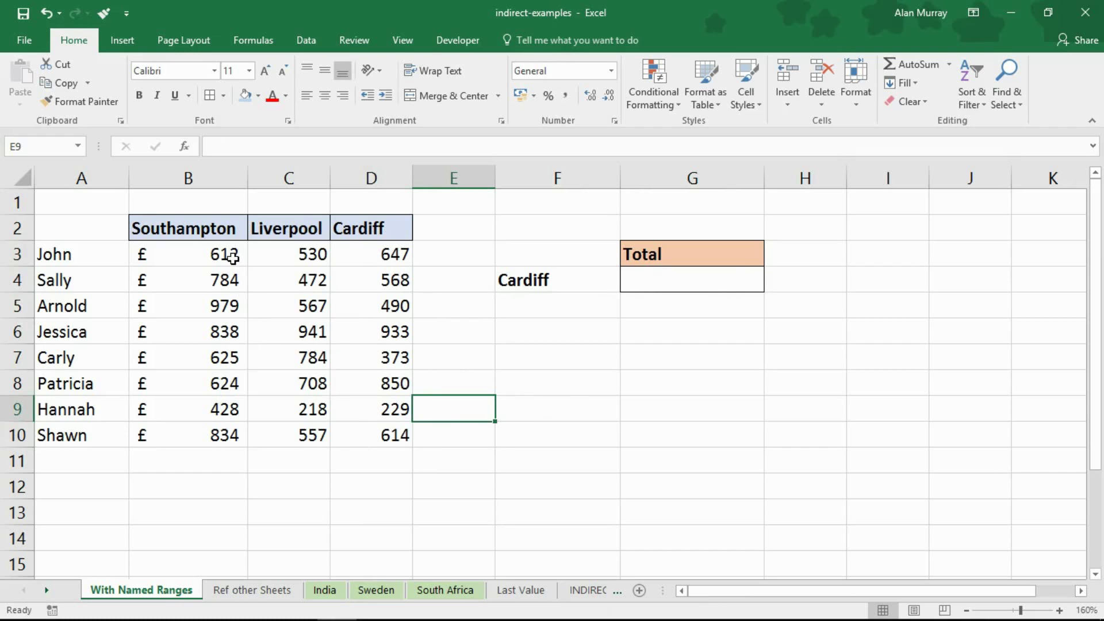
# Step: Select the Southampton, Liverpool and Cardiff figures to reveal each column's range name
pyautogui.moveTo(226, 256); pyautogui.dragTo(225, 430)
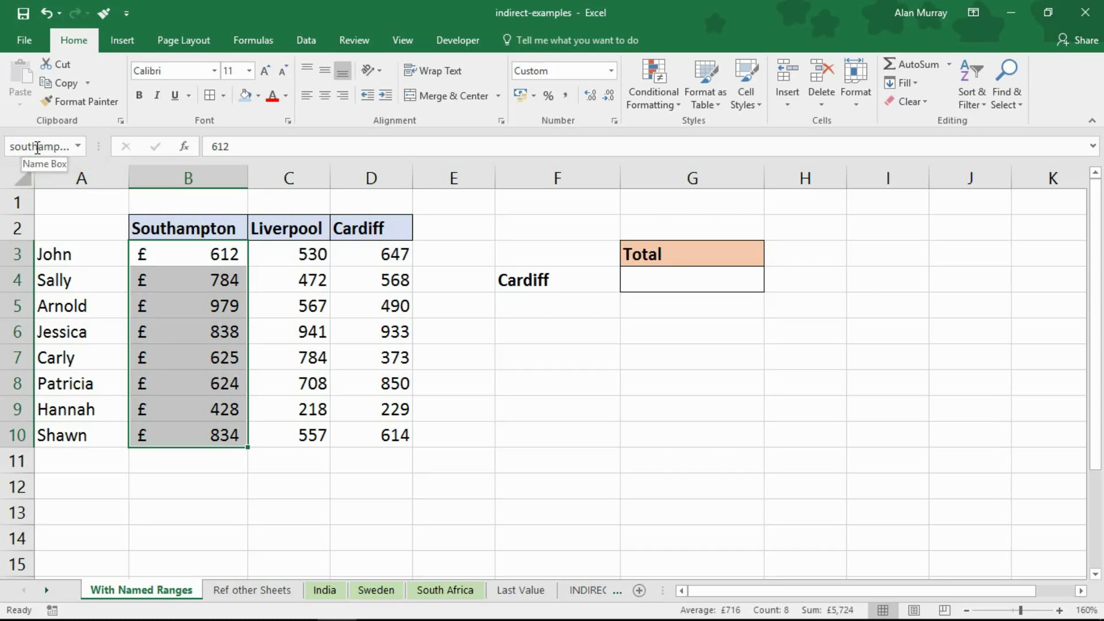
pyautogui.moveTo(308, 254); pyautogui.dragTo(309, 435)
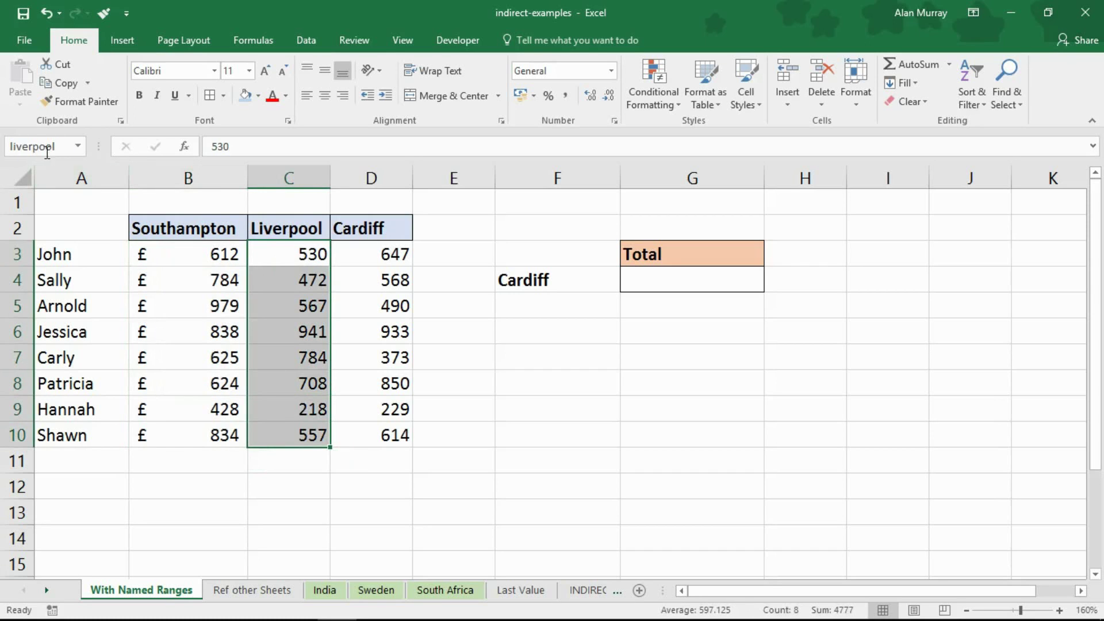
pyautogui.moveTo(395, 256); pyautogui.dragTo(383, 432)
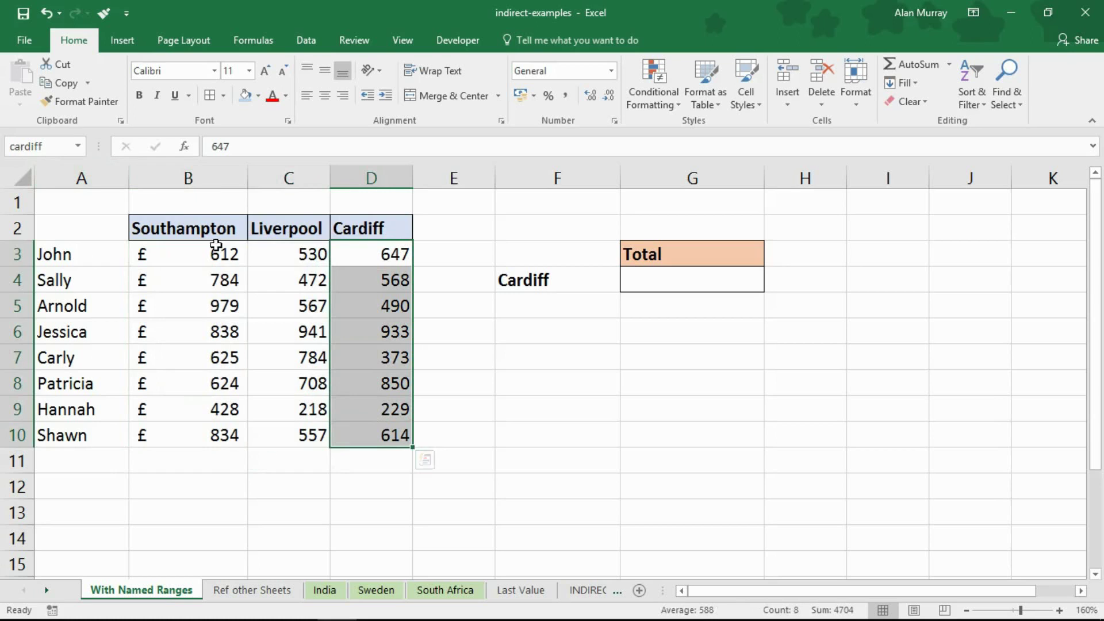
pyautogui.click(462, 375)
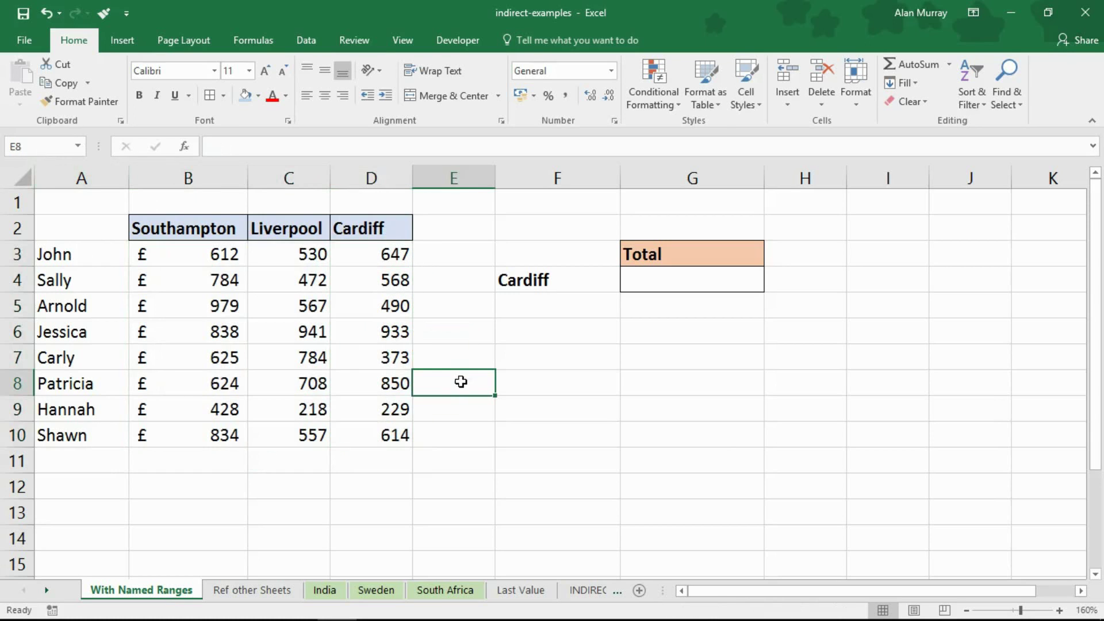
pyautogui.moveTo(404, 258); pyautogui.dragTo(395, 432)
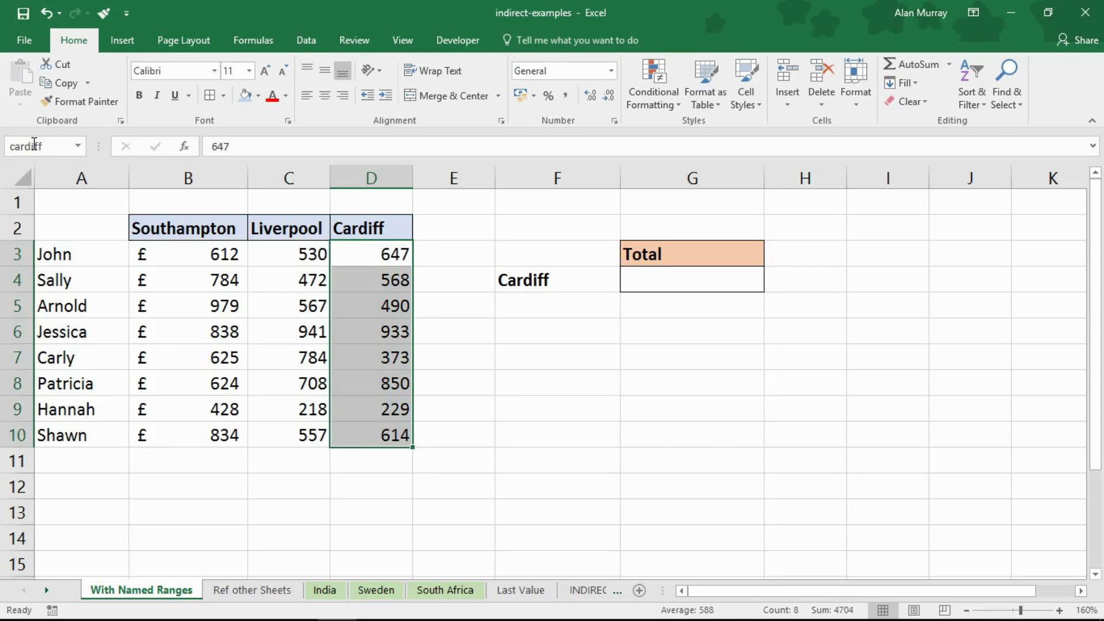
pyautogui.click(550, 366)
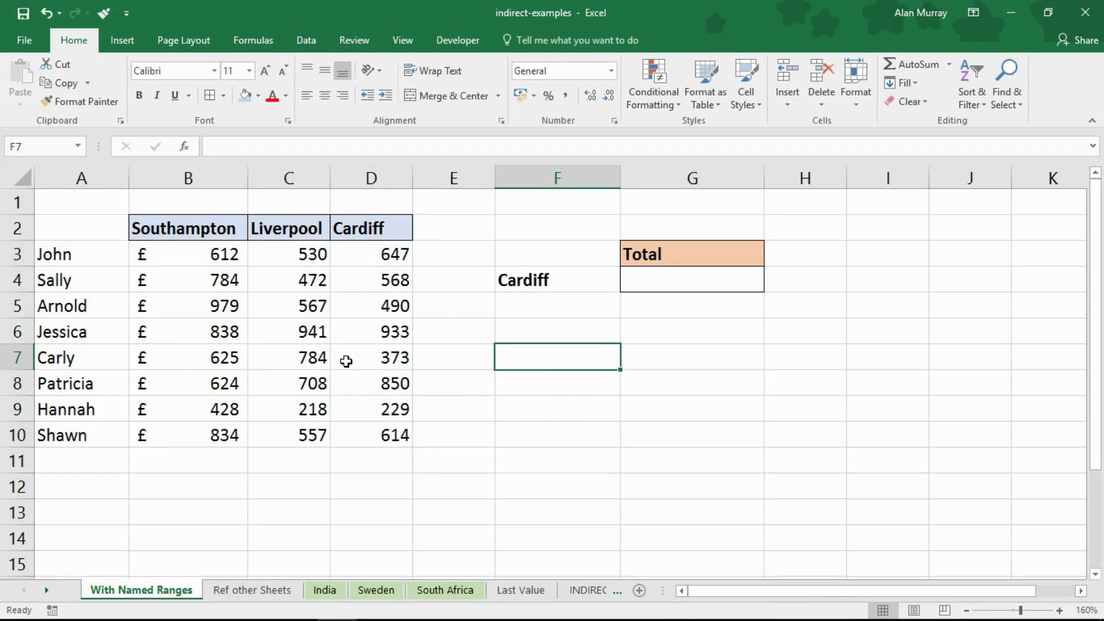
pyautogui.click(693, 286)
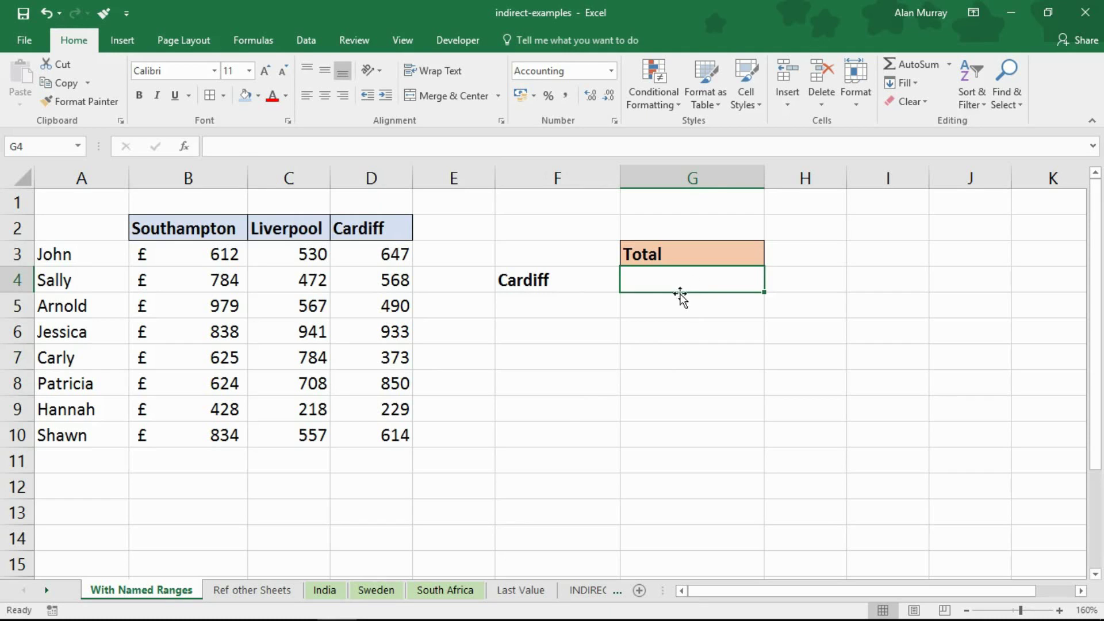
# Step: Enter =SUM(F4) in G4 as a first attempt at the Cardiff total
pyautogui.click(561, 280)
pyautogui.click(707, 291)
pyautogui.write('=sum')
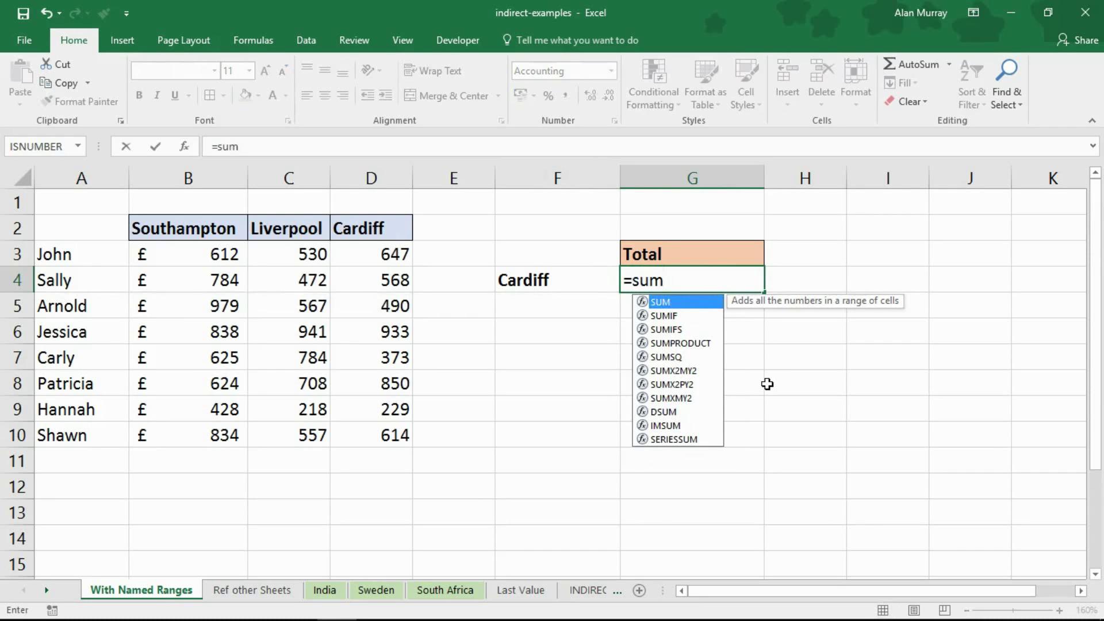
pyautogui.write('(')
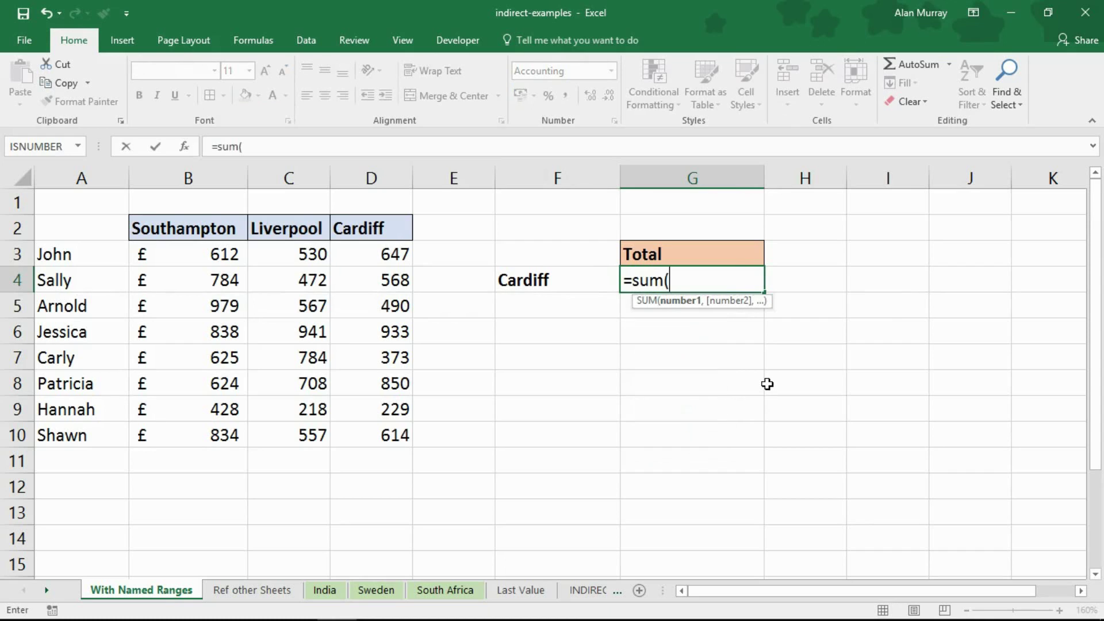
pyautogui.click(547, 282)
pyautogui.write(')')
pyautogui.press('Return')
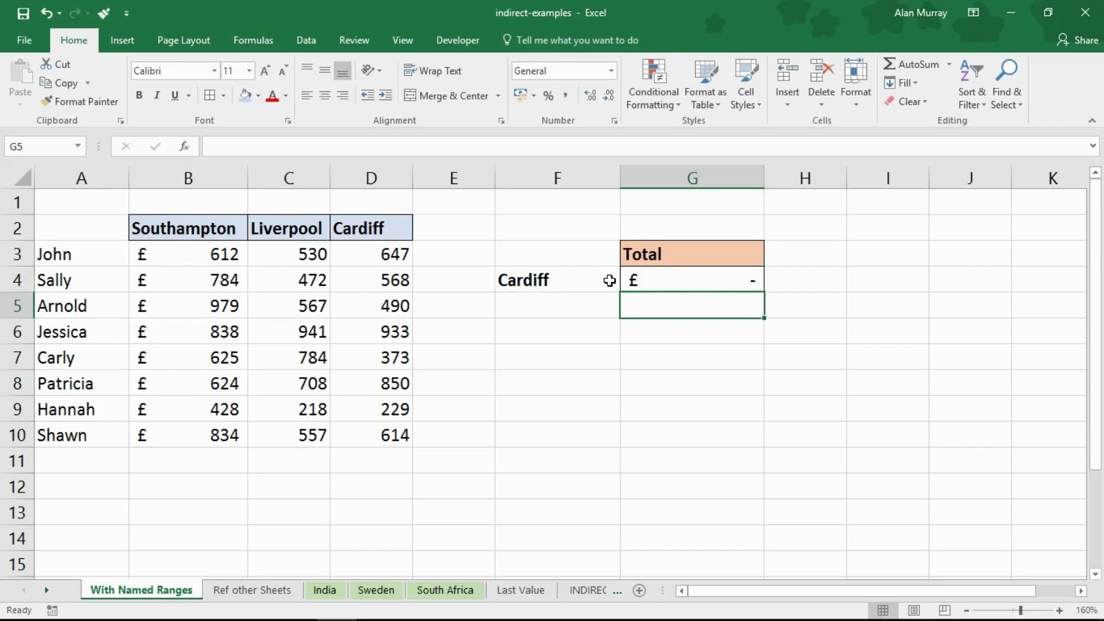
# Step: Edit G4 to =SUM(INDIRECT(F4)) so it returns £4,704 for Cardiff
pyautogui.doubleClick(642, 279)
pyautogui.moveTo(676, 280); pyautogui.dragTo(695, 280)
pyautogui.press('BackSpace')
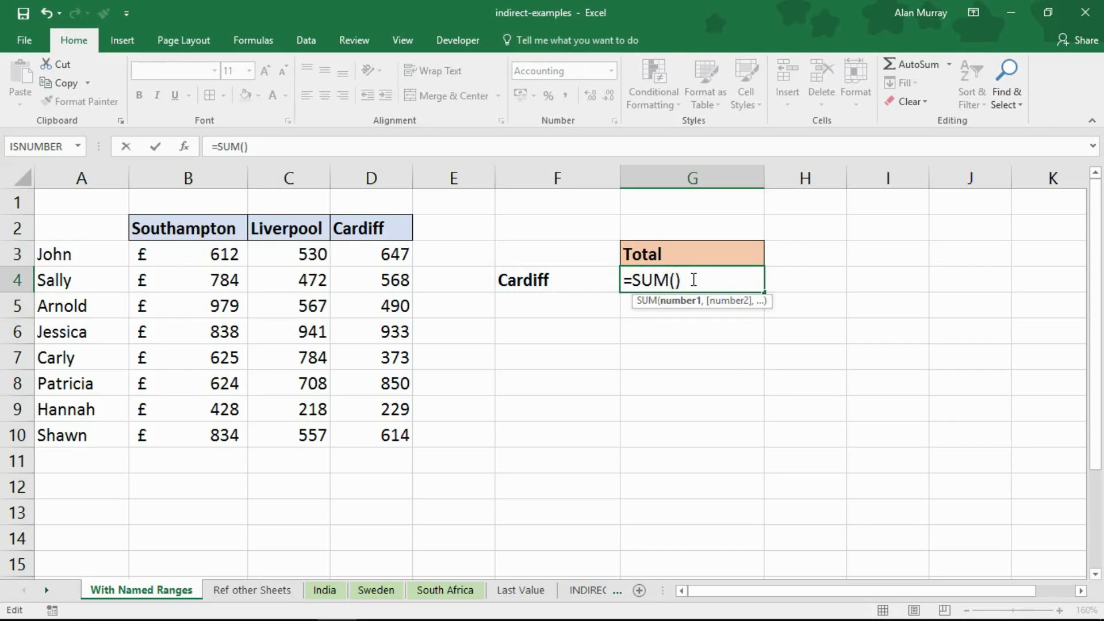
pyautogui.write('indirect')
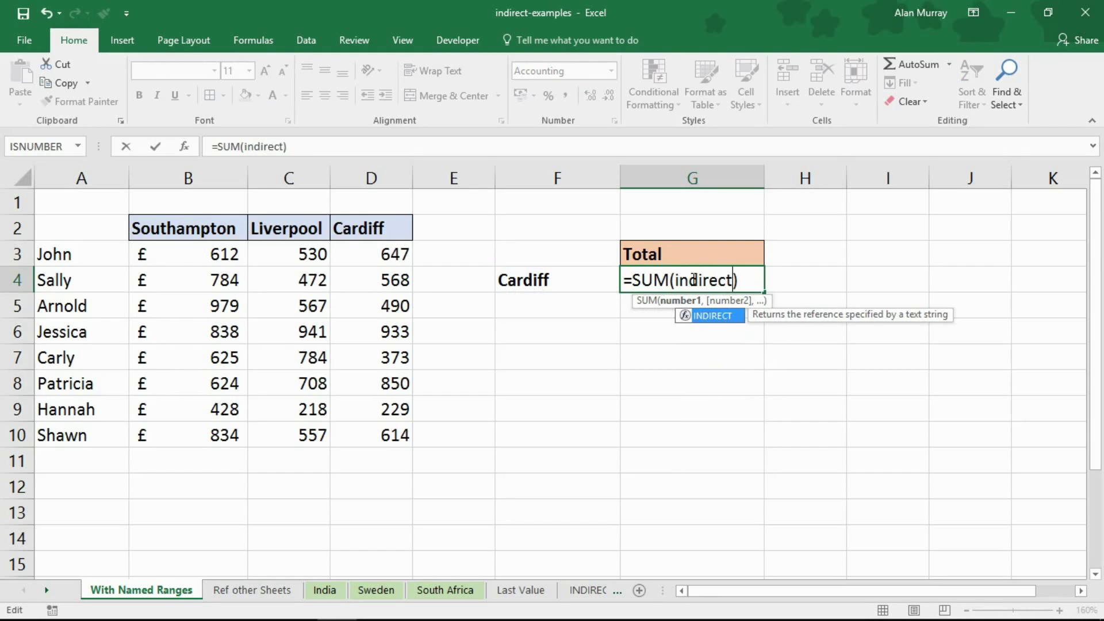
pyautogui.write('(')
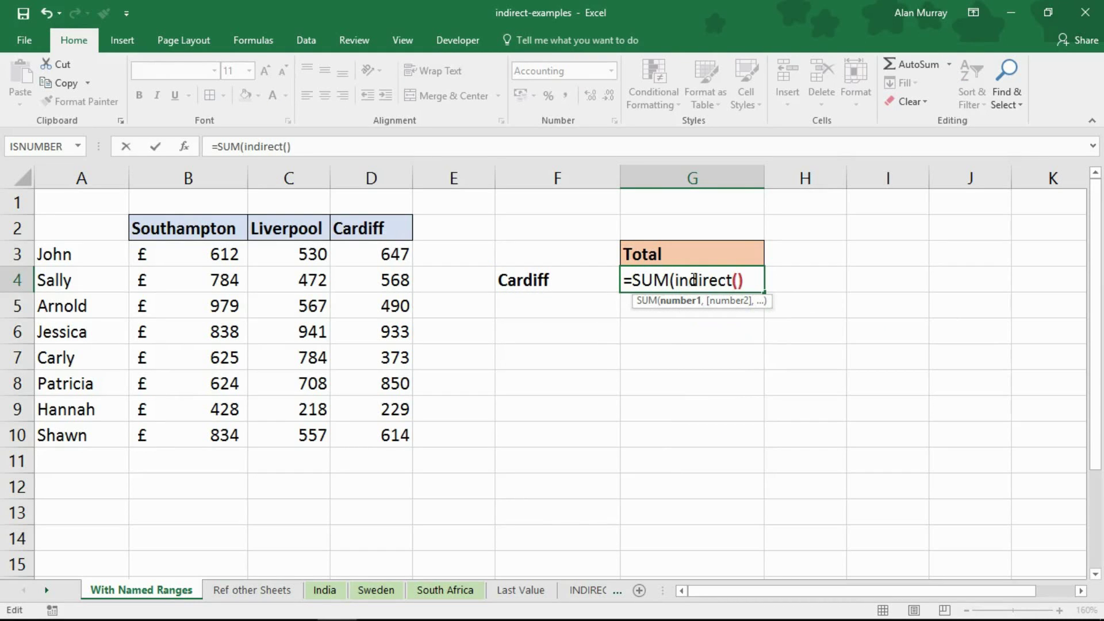
pyautogui.click(565, 282)
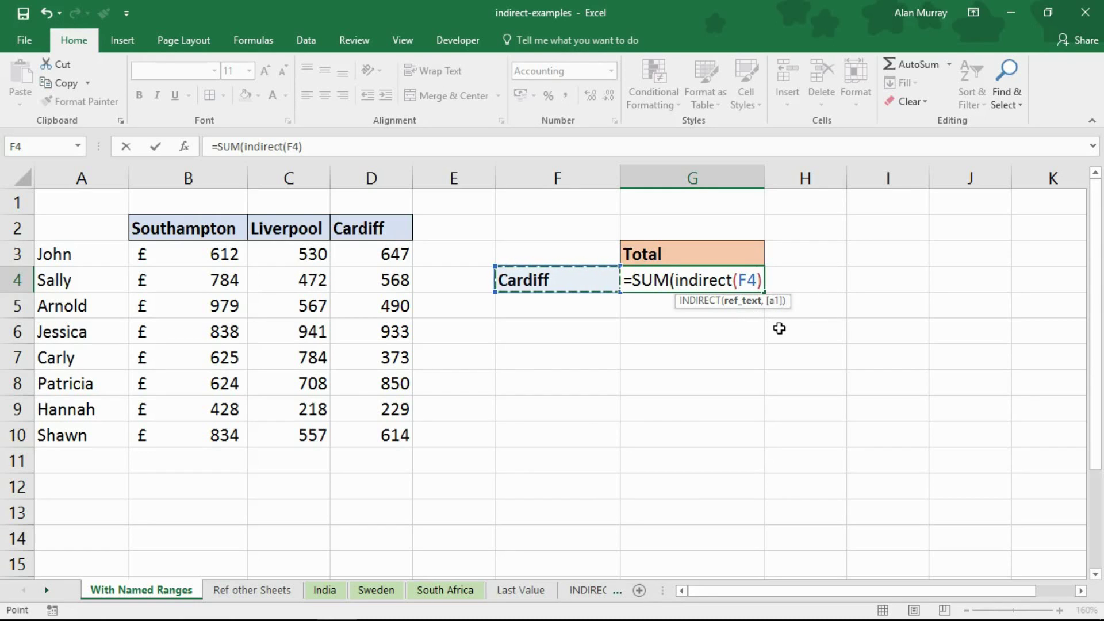
pyautogui.write(')')
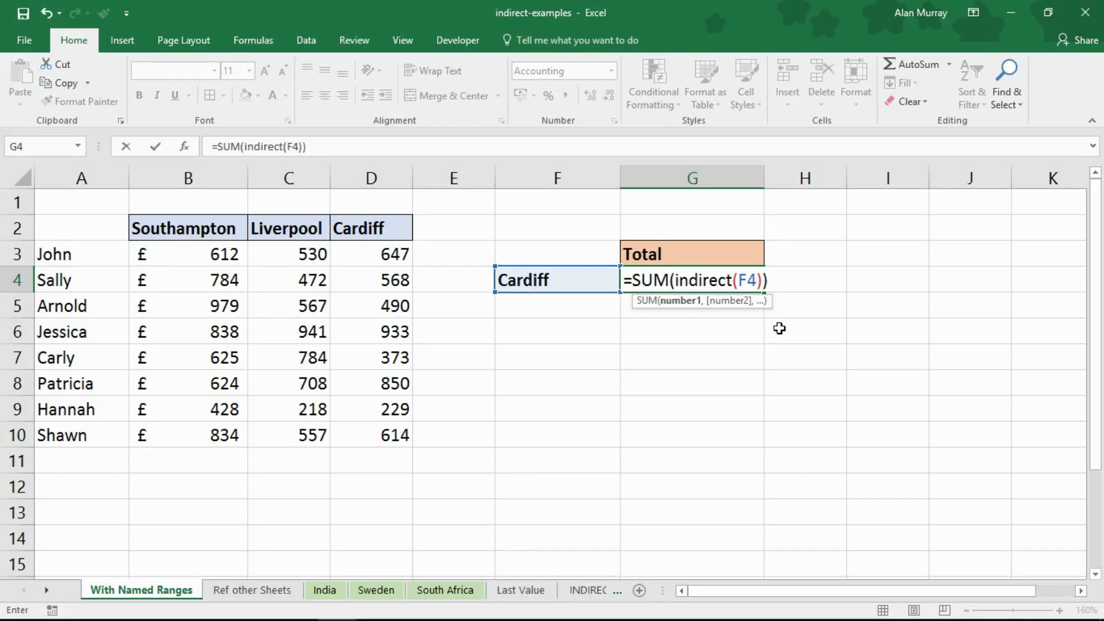
pyautogui.press('Return')
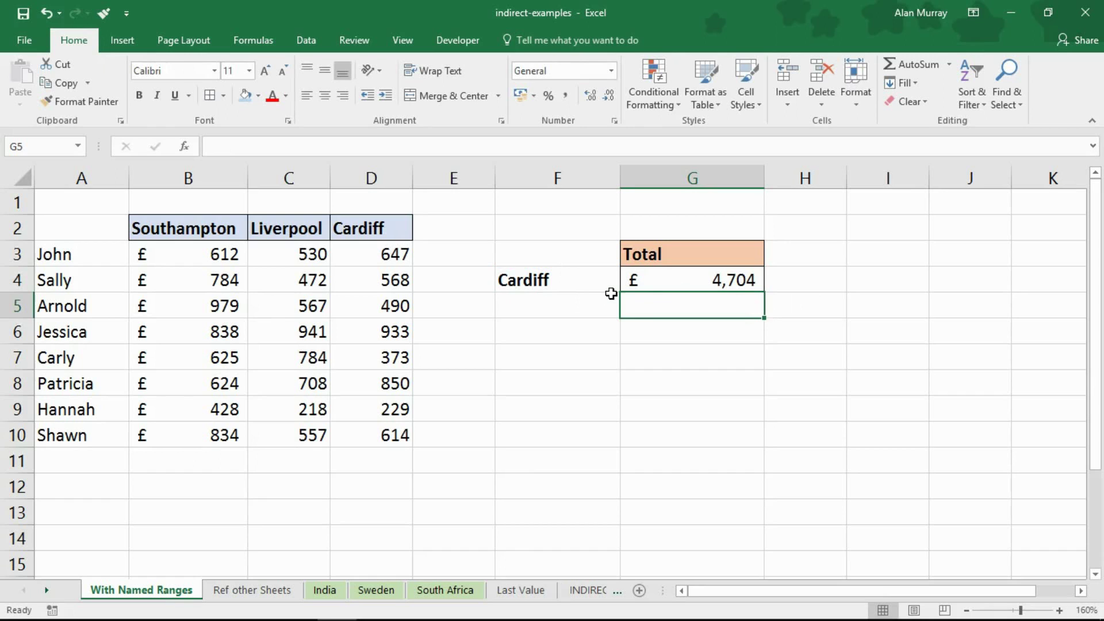
# Step: Change F4 to Liverpool, then to Southampton, so G4 recalculates to £5,724
pyautogui.click(598, 279)
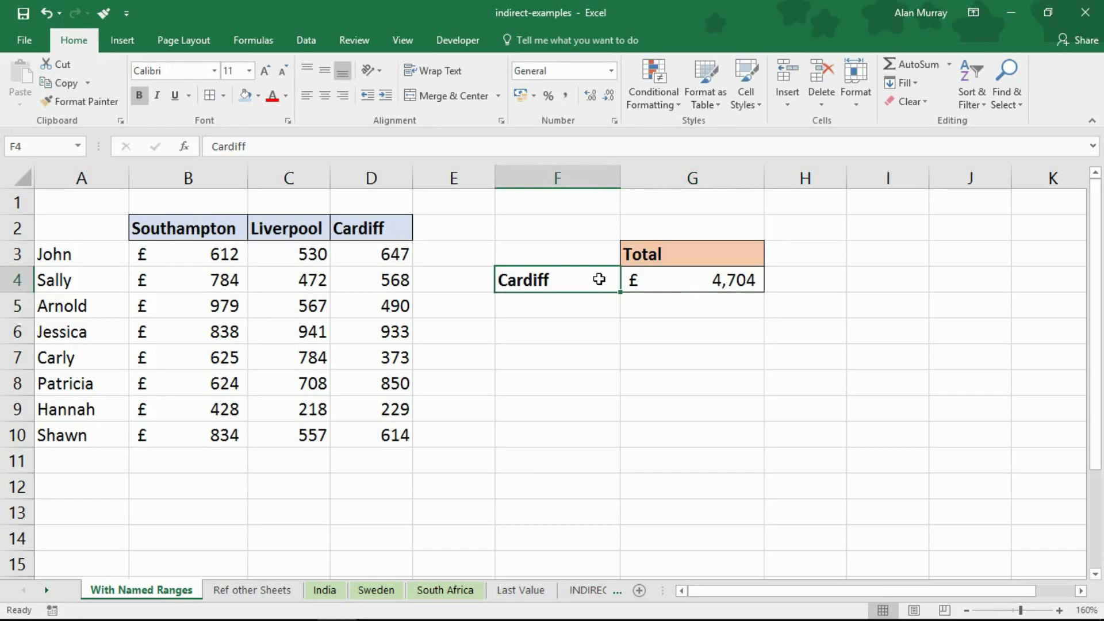
pyautogui.write('Liverpool')
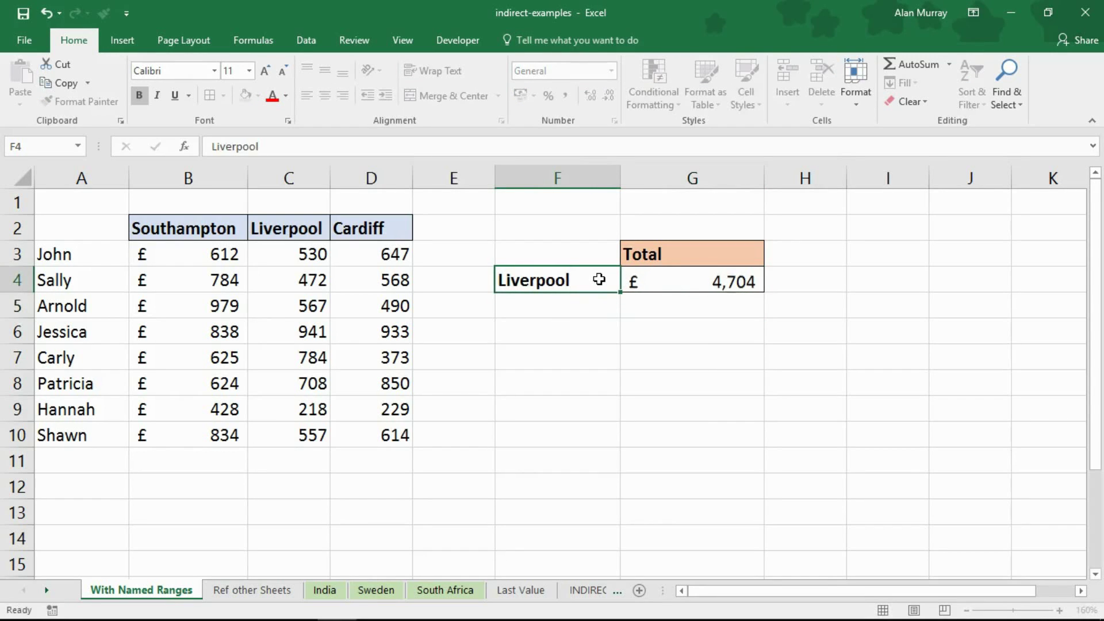
pyautogui.press('Return')
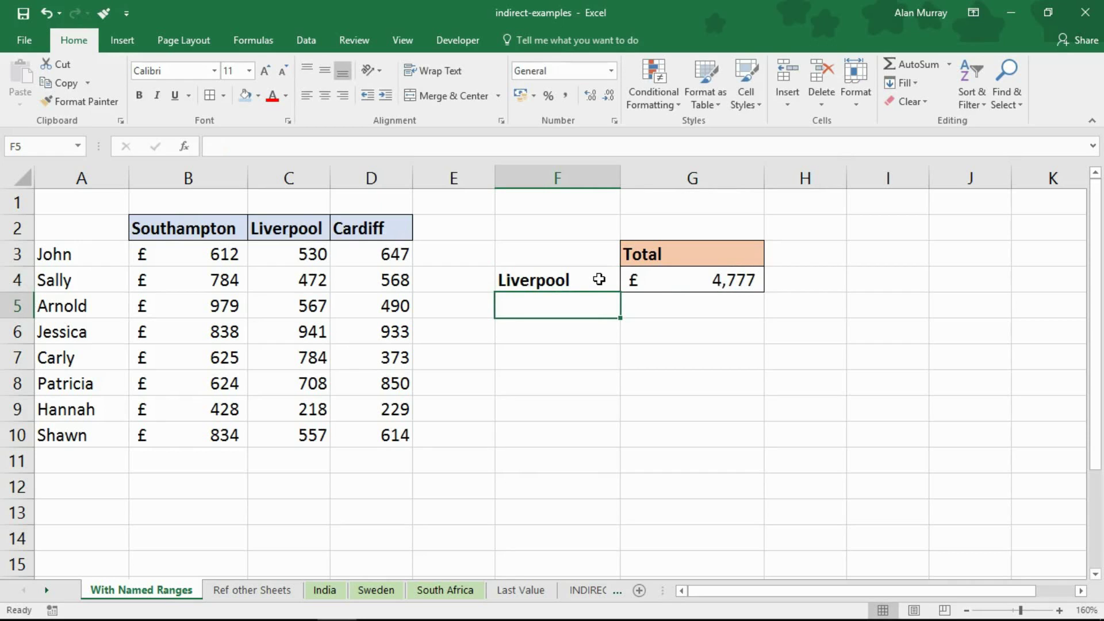
pyautogui.click(599, 279)
pyautogui.write('So')
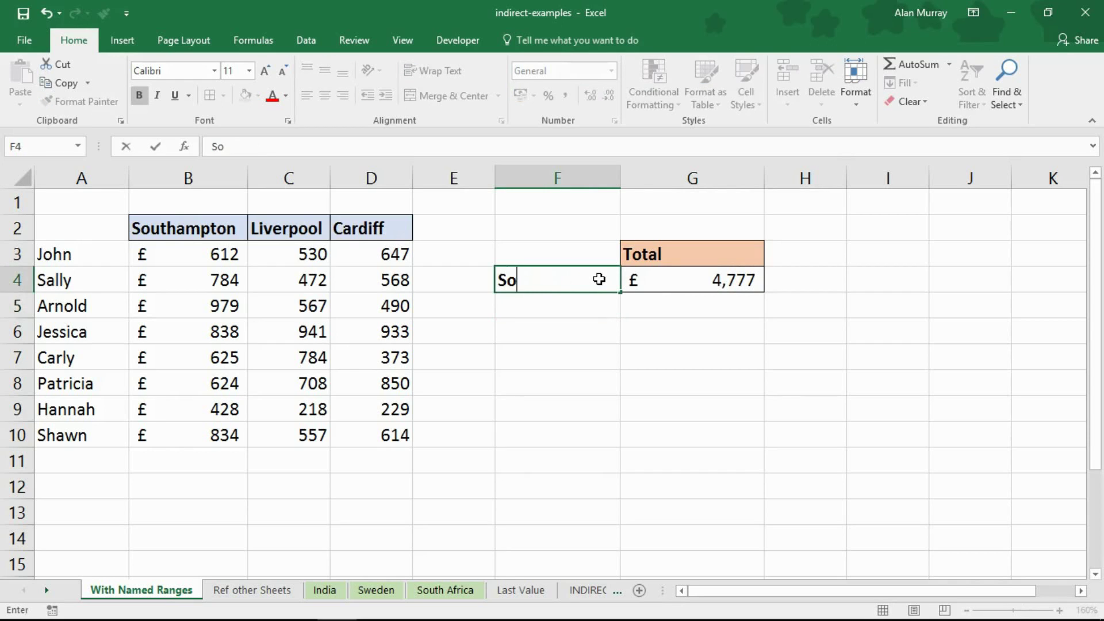
pyautogui.write('uthampton')
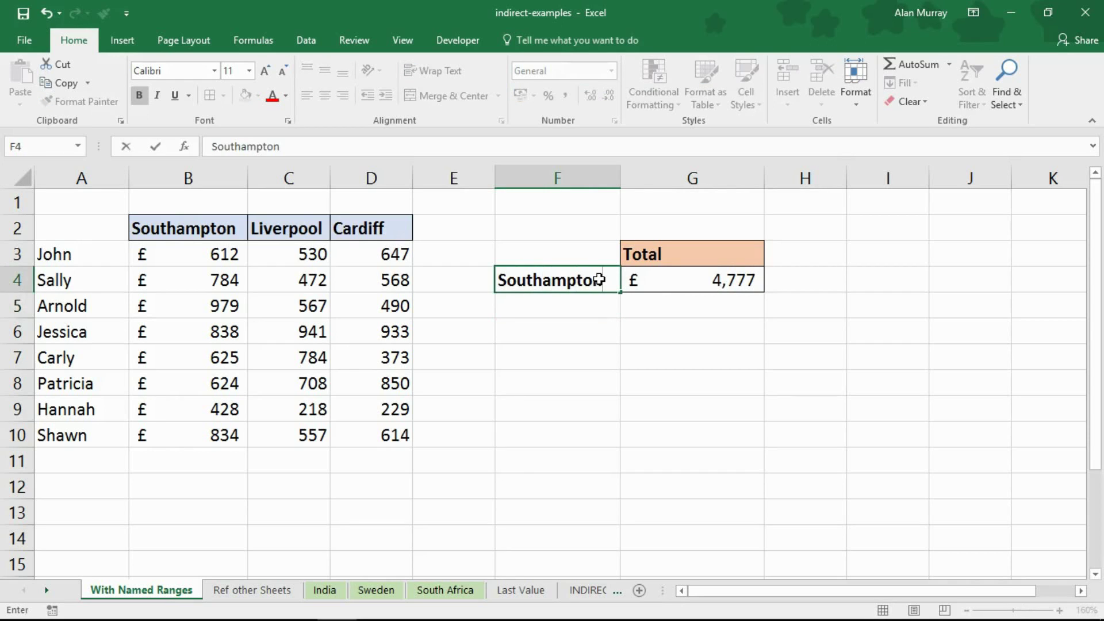
pyautogui.press('Return')
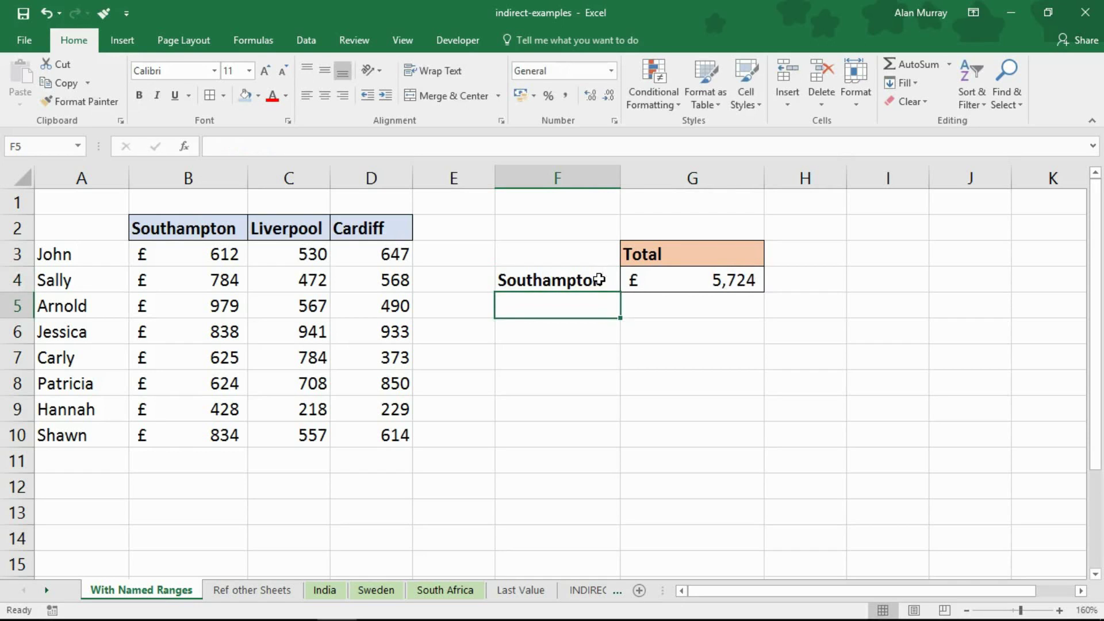
# Step: Check G4's =SUM(INDIRECT(F4)) formula and the Cardiff and Liverpool range names
pyautogui.click(676, 282)
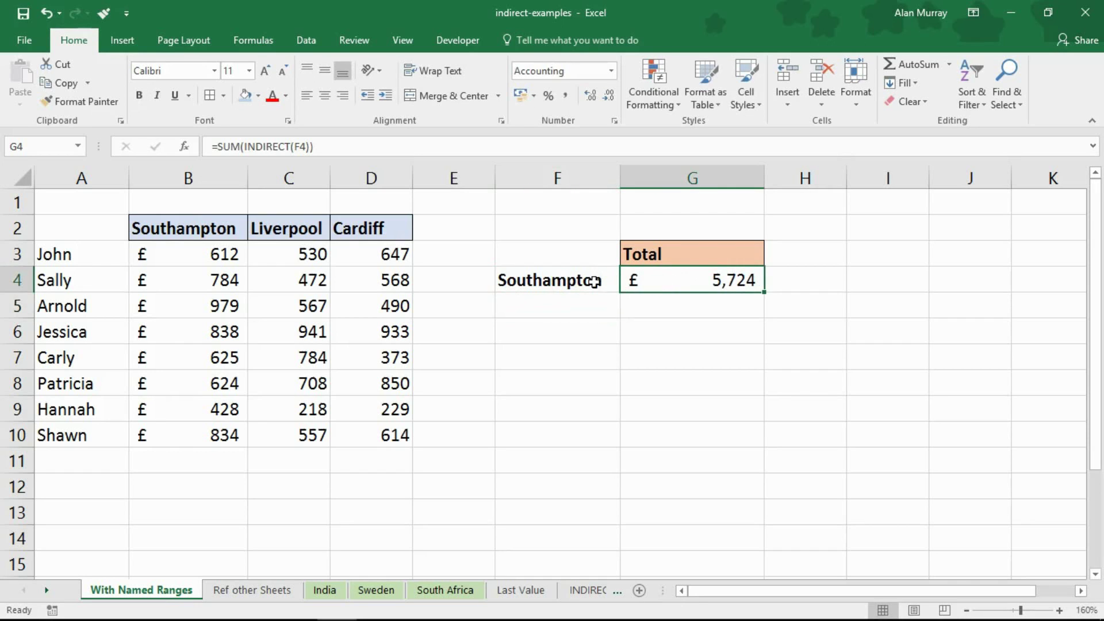
pyautogui.click(566, 282)
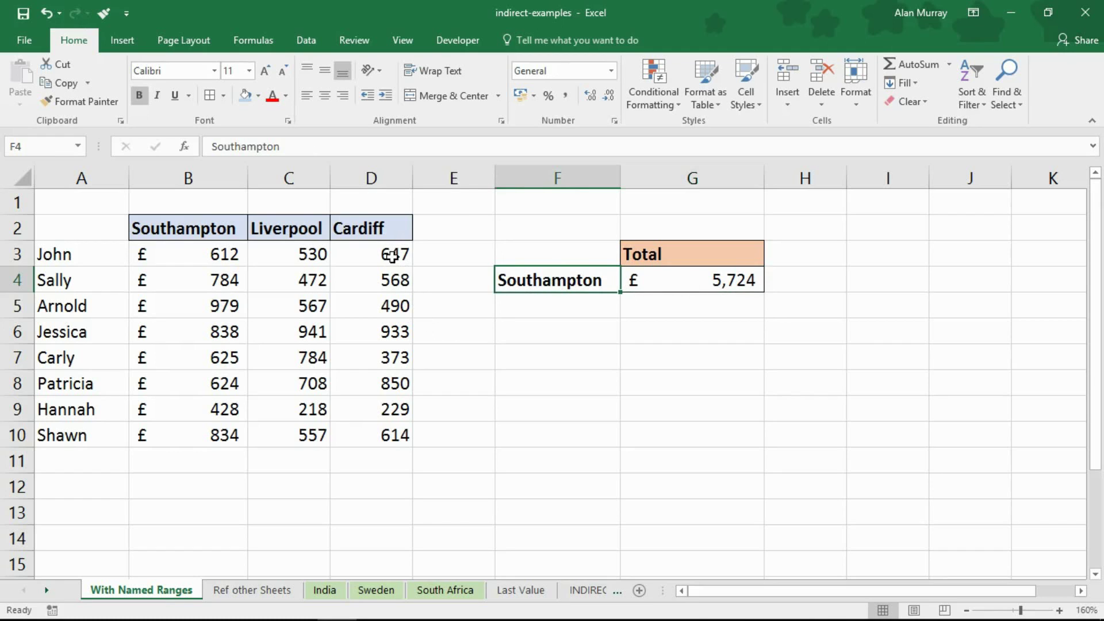
pyautogui.moveTo(393, 259); pyautogui.dragTo(394, 435)
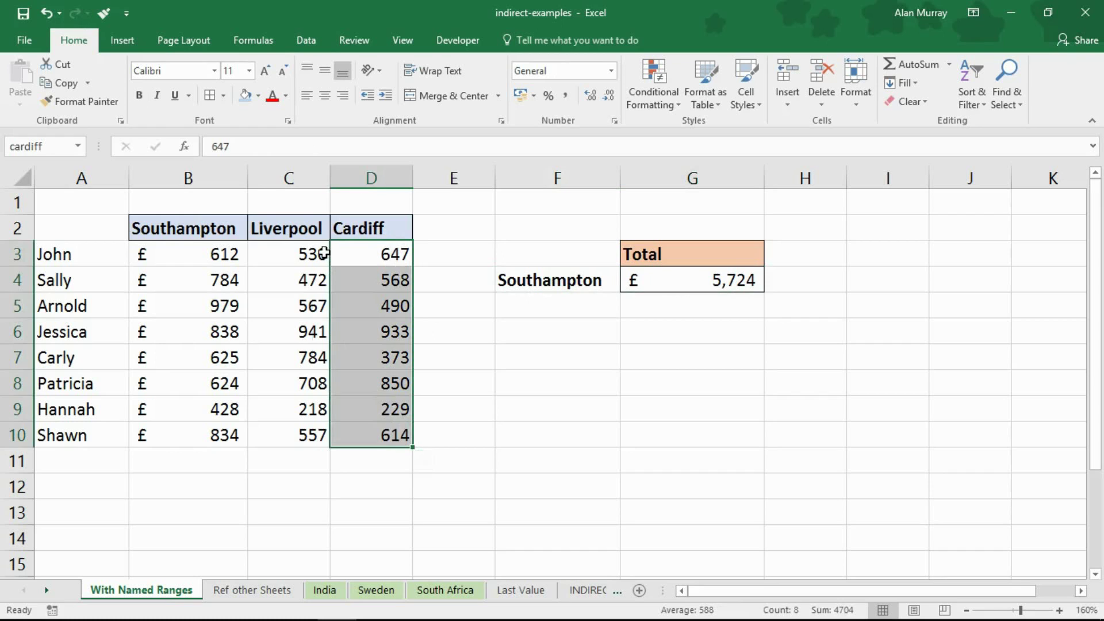
pyautogui.moveTo(325, 255); pyautogui.dragTo(320, 437)
pyautogui.click(593, 389)
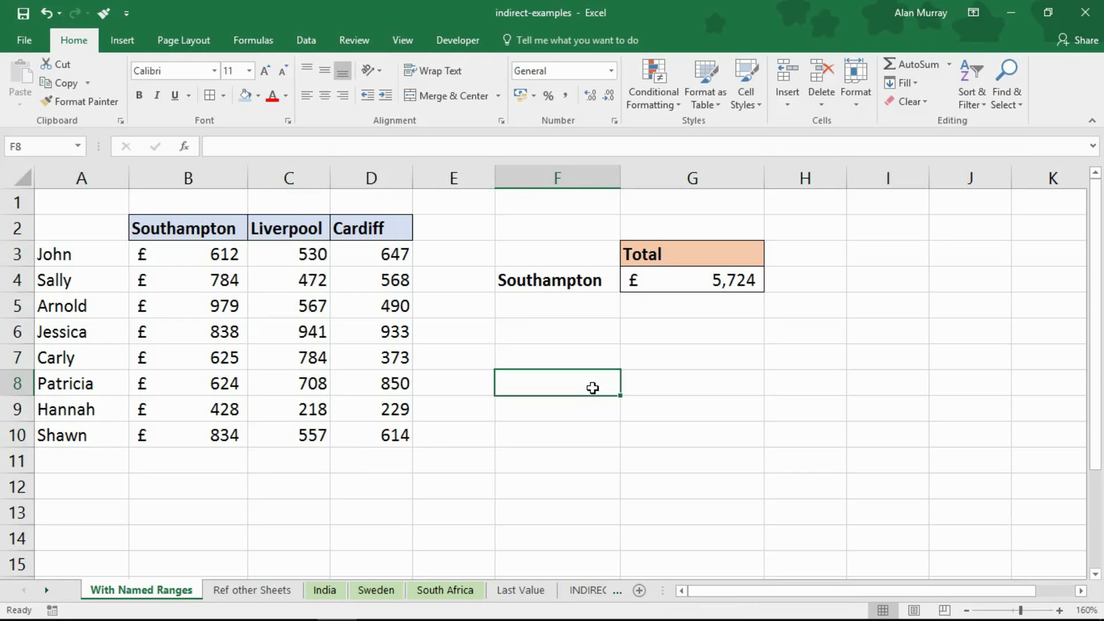
# Step: Switch to the Ref other Sheets sheet and select Sweden in B3
pyautogui.hotkey('ctrl', 'pagedown')
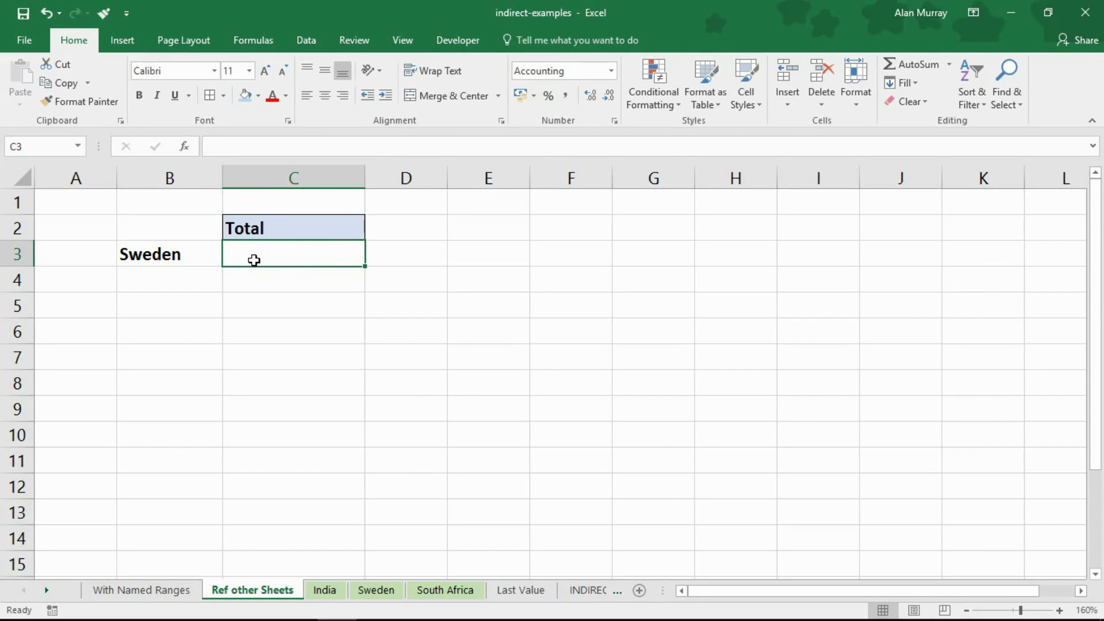
pyautogui.click(164, 255)
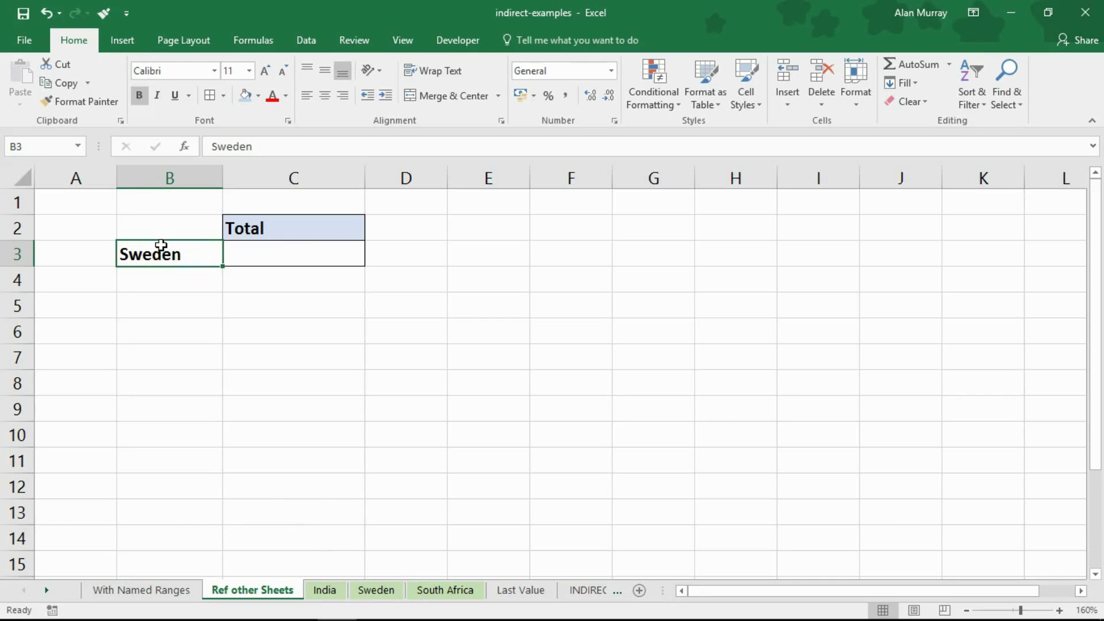
pyautogui.click(336, 585)
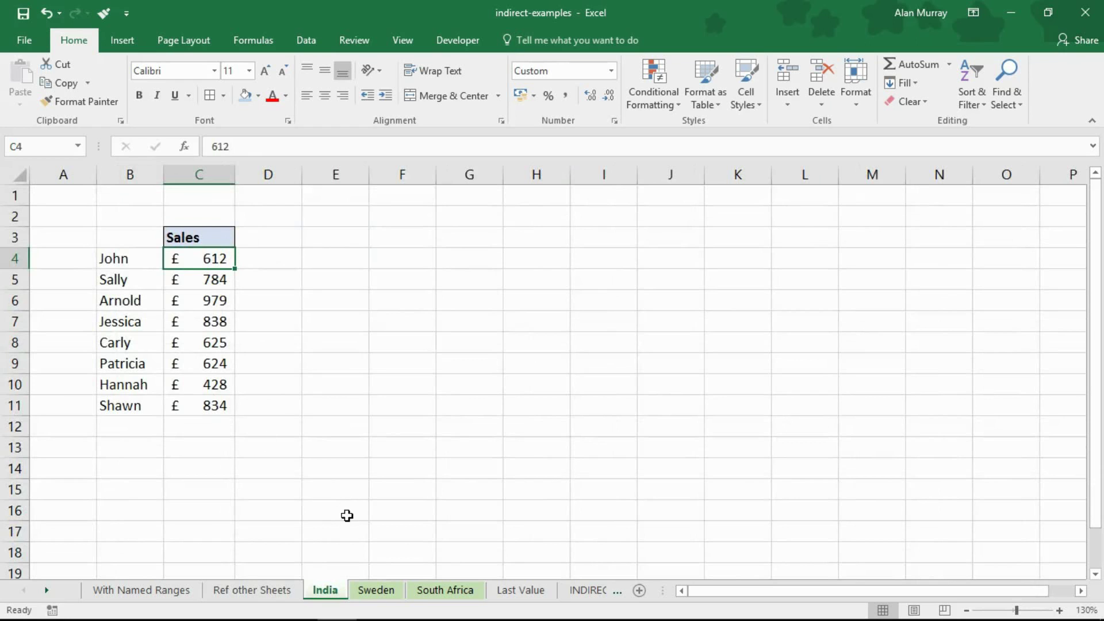
pyautogui.click(373, 597)
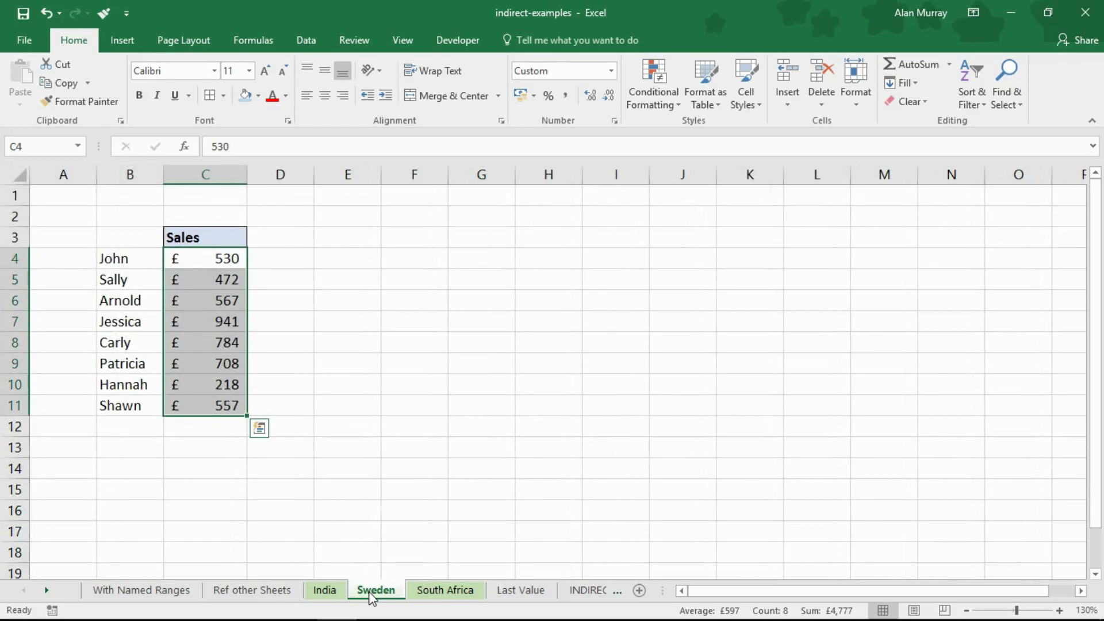
pyautogui.click(424, 589)
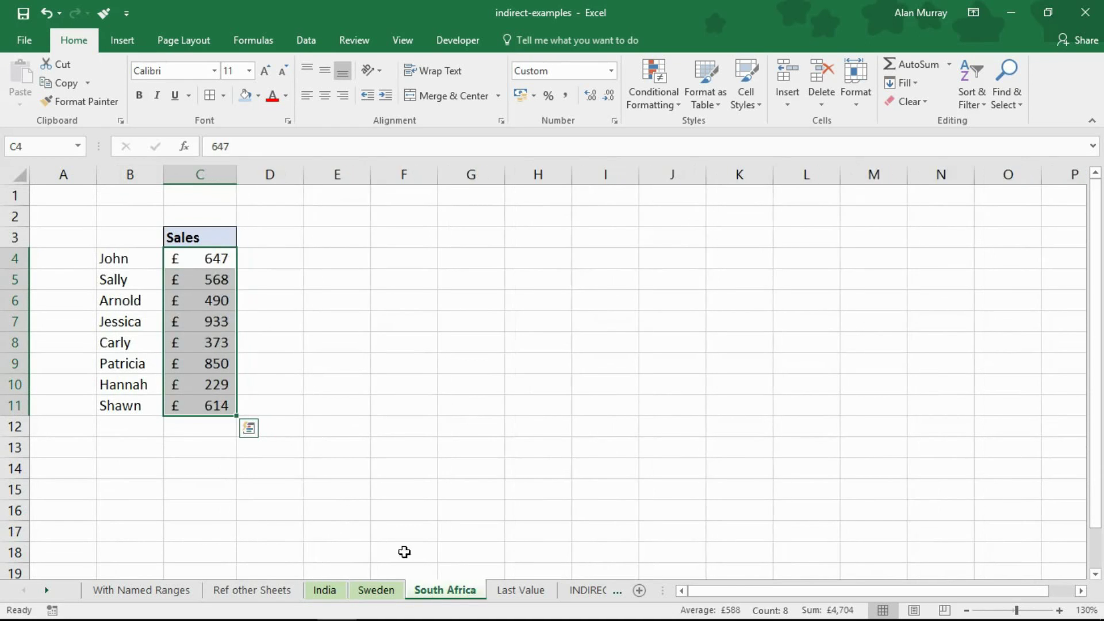
pyautogui.click(208, 257)
pyautogui.moveTo(209, 257); pyautogui.dragTo(197, 400)
pyautogui.click(270, 405)
pyautogui.click(365, 590)
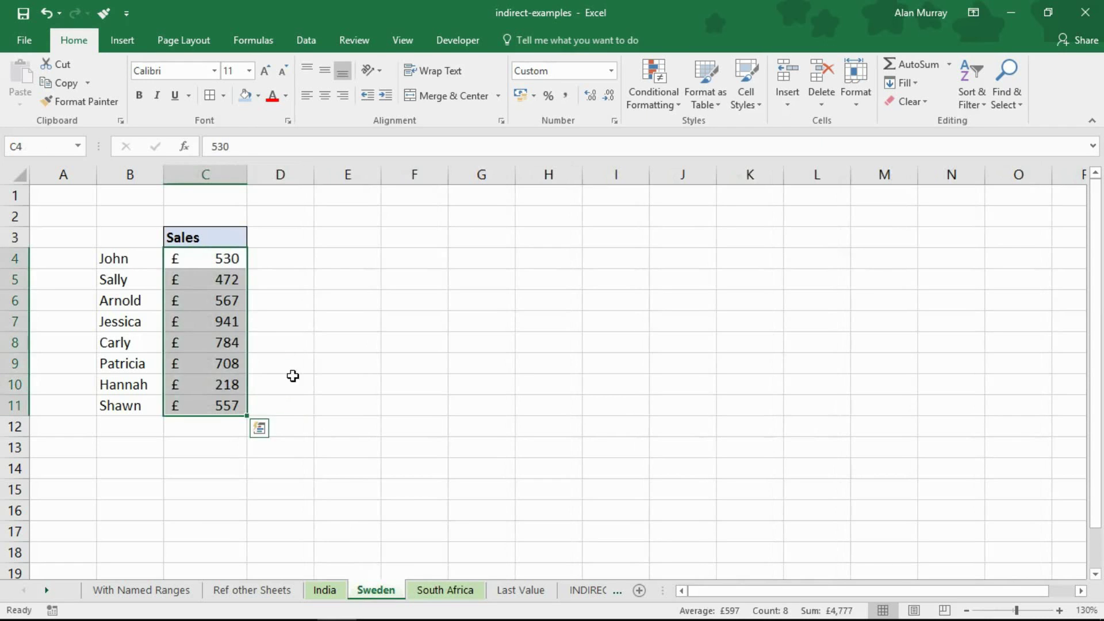
pyautogui.moveTo(225, 256); pyautogui.dragTo(216, 384)
pyautogui.click(280, 385)
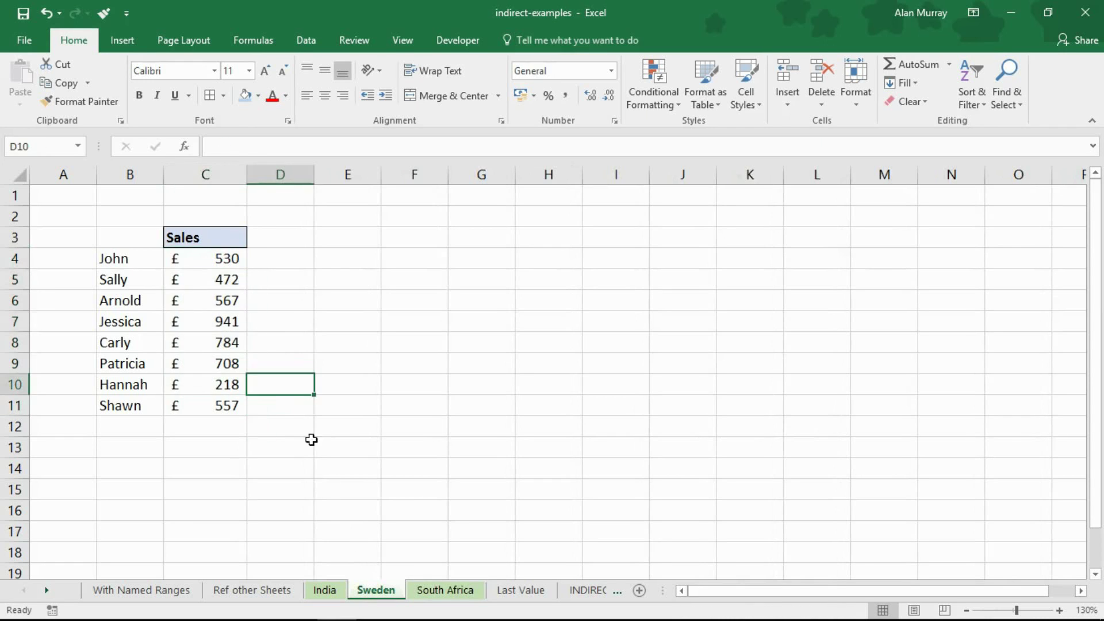
pyautogui.click(323, 591)
pyautogui.click(217, 277)
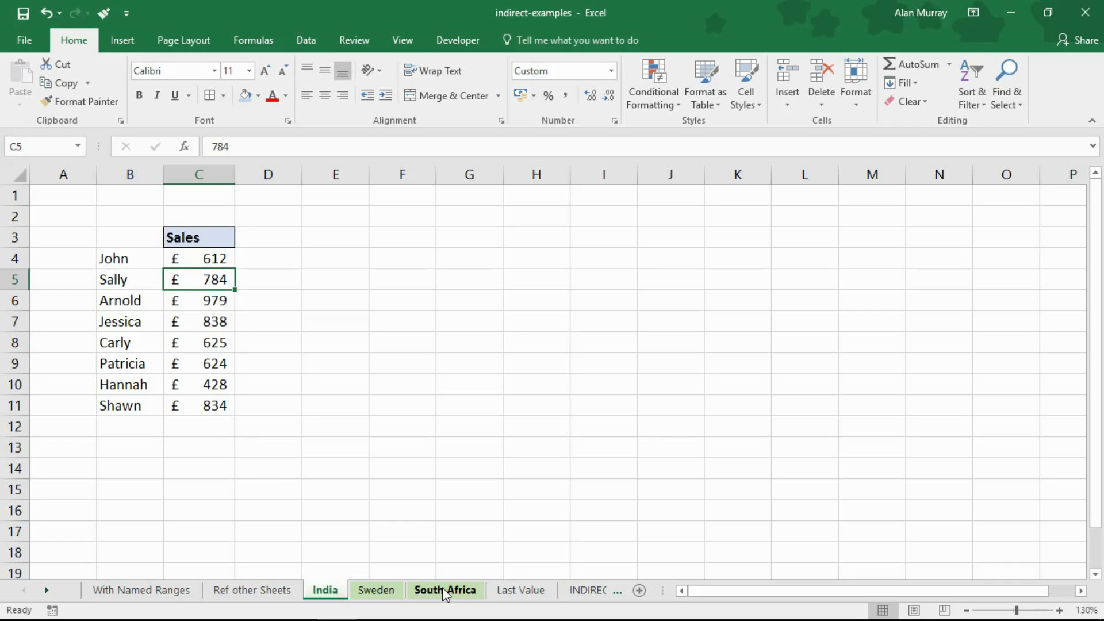
# Step: Enter =SUM(INDIRECT(B3&"!C4:C11")) in C3, totalling the Sweden sheet to £4,777
pyautogui.click(295, 592)
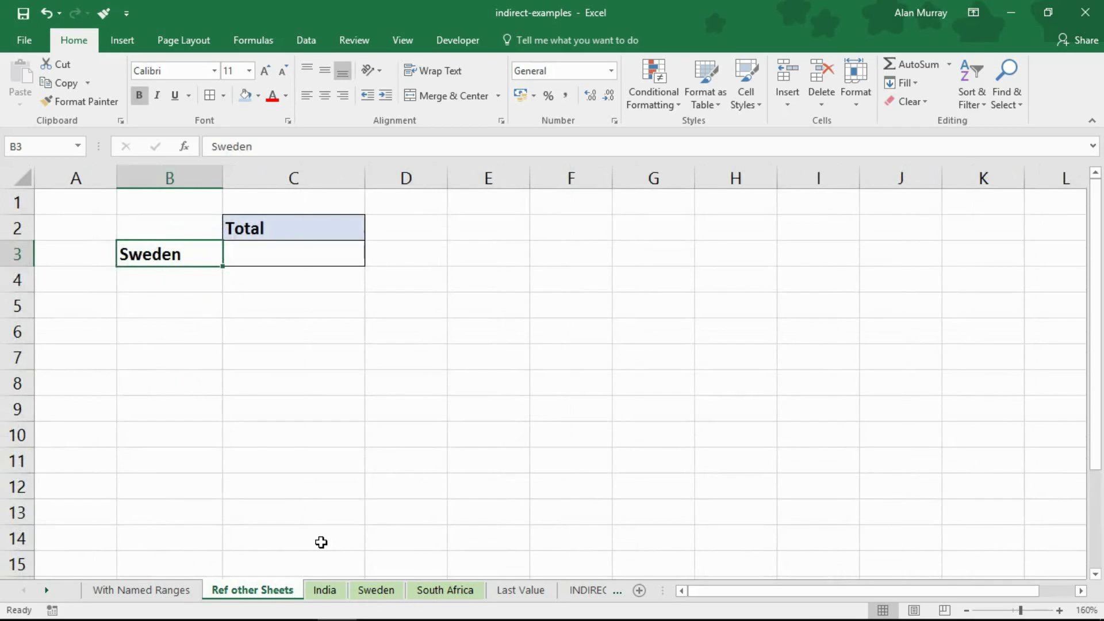
pyautogui.click(340, 259)
pyautogui.write('=sum(')
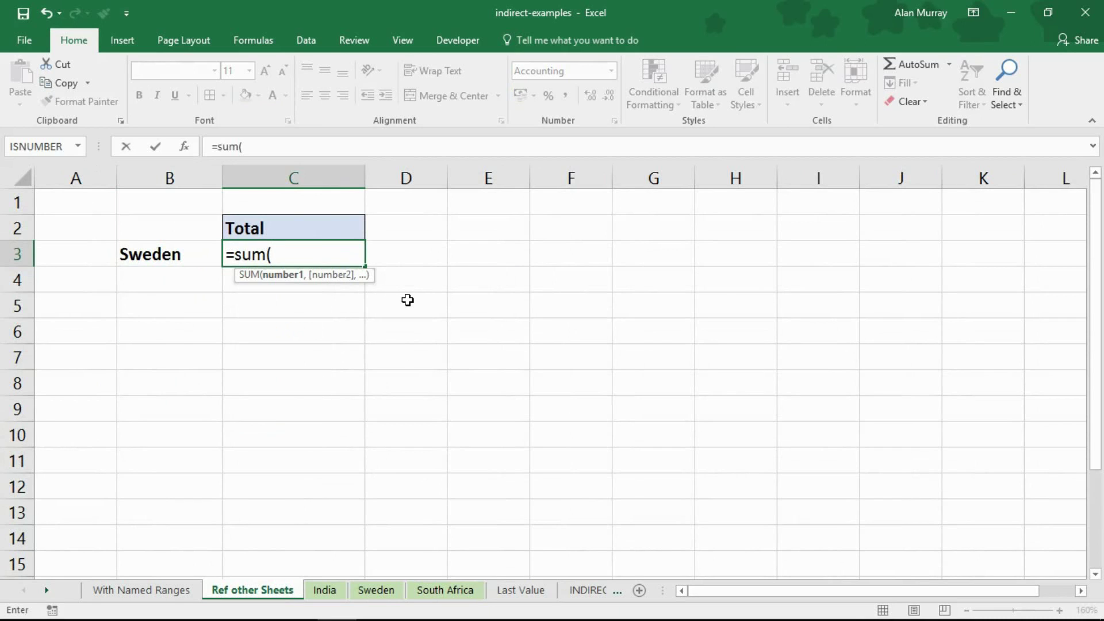
pyautogui.write('indi')
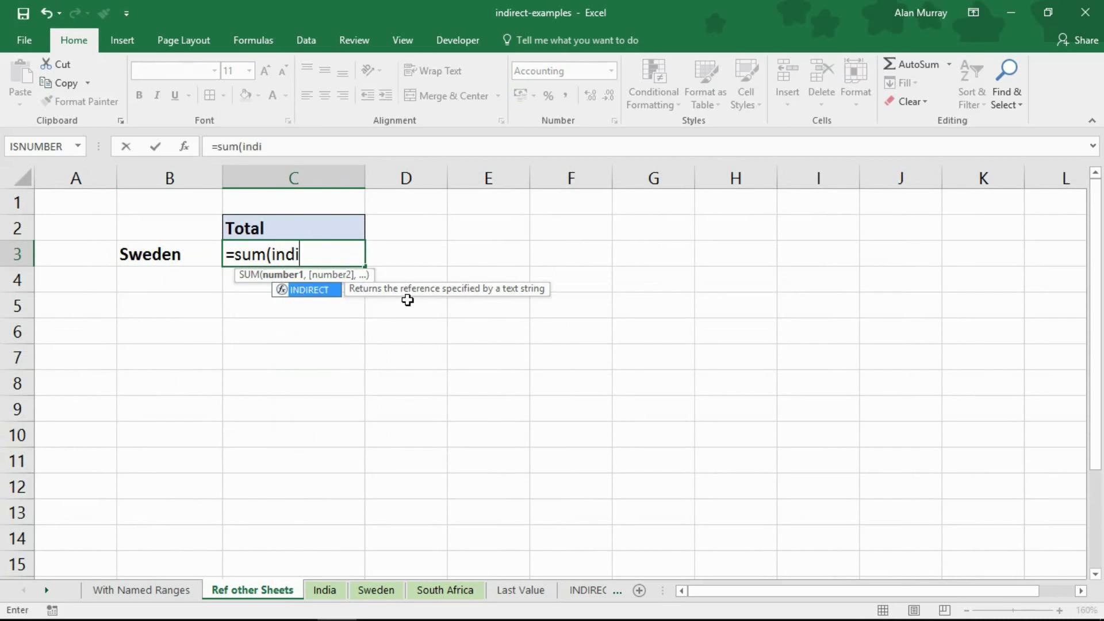
pyautogui.write('rect(')
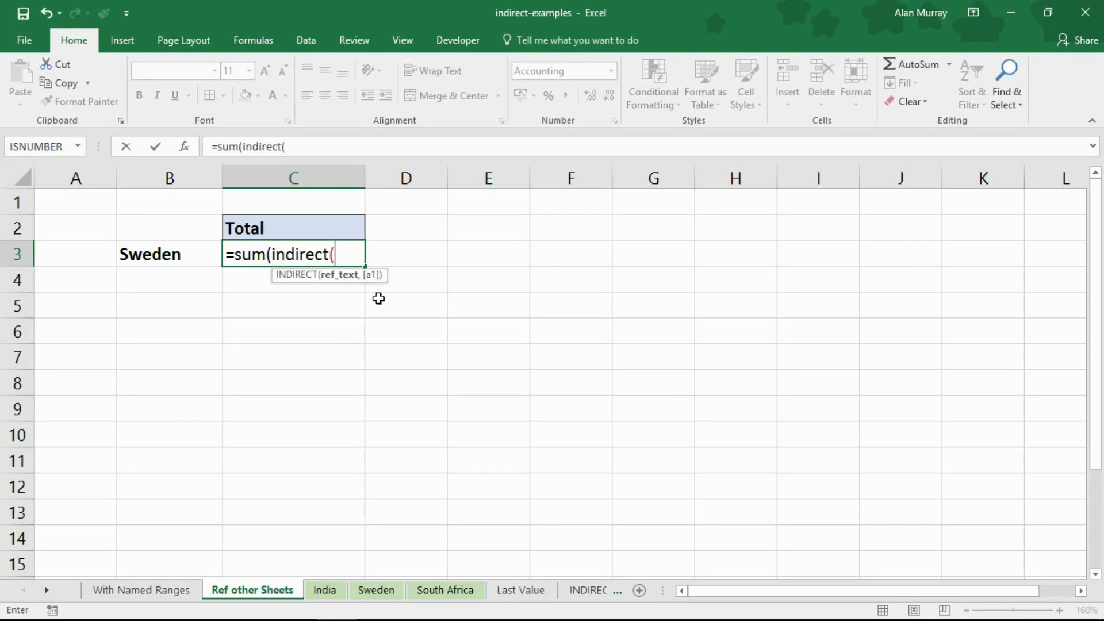
pyautogui.click(166, 259)
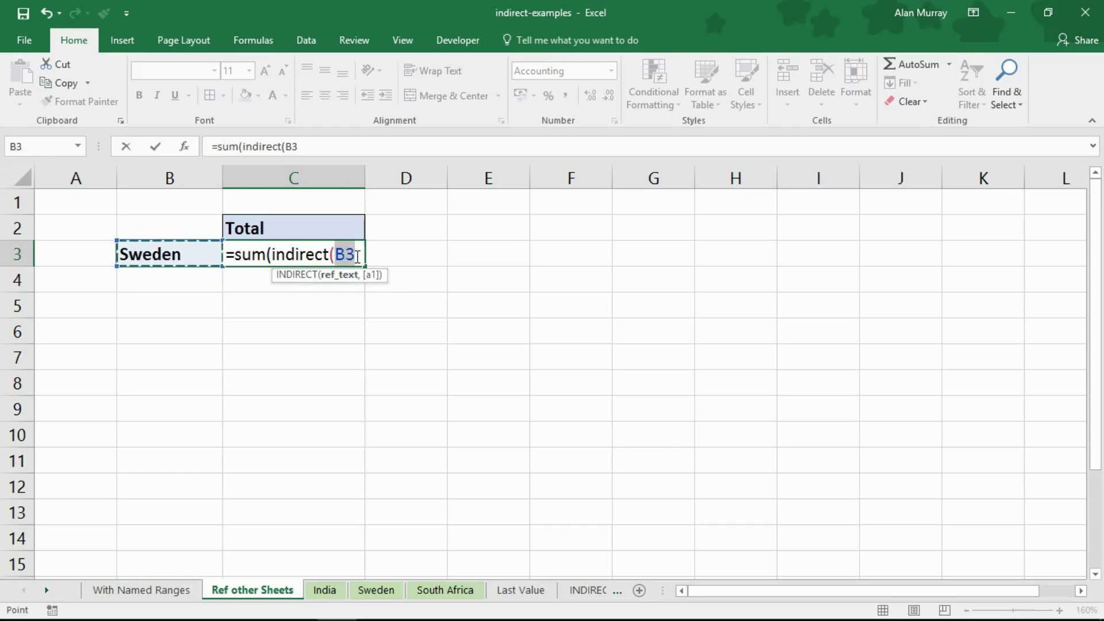
pyautogui.click(340, 255)
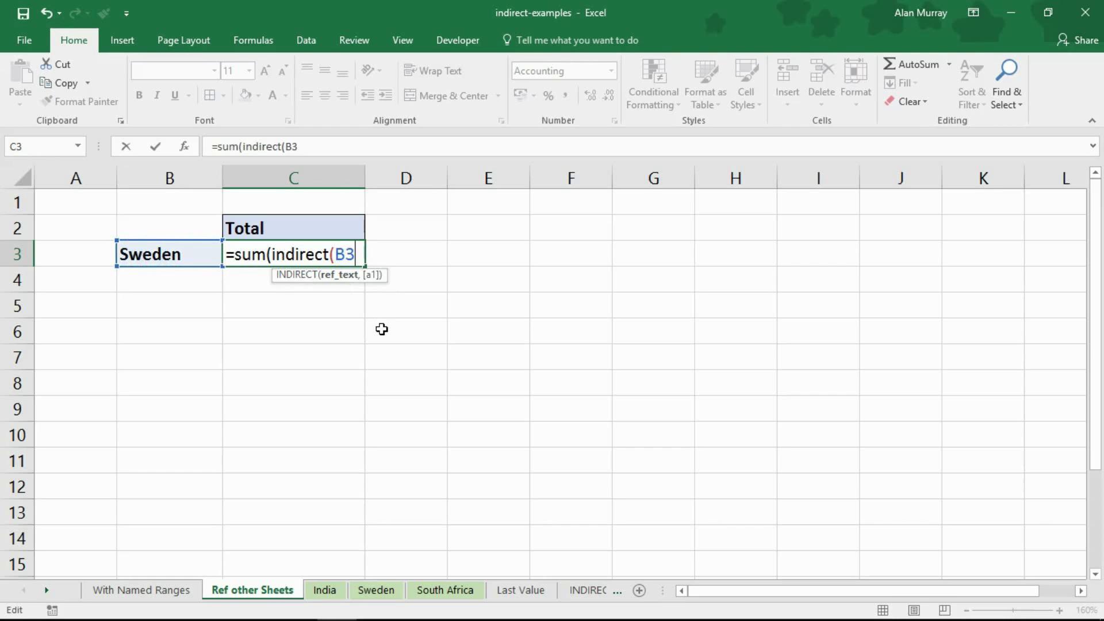
pyautogui.write('&')
pyautogui.write('!')
pyautogui.write('C4:')
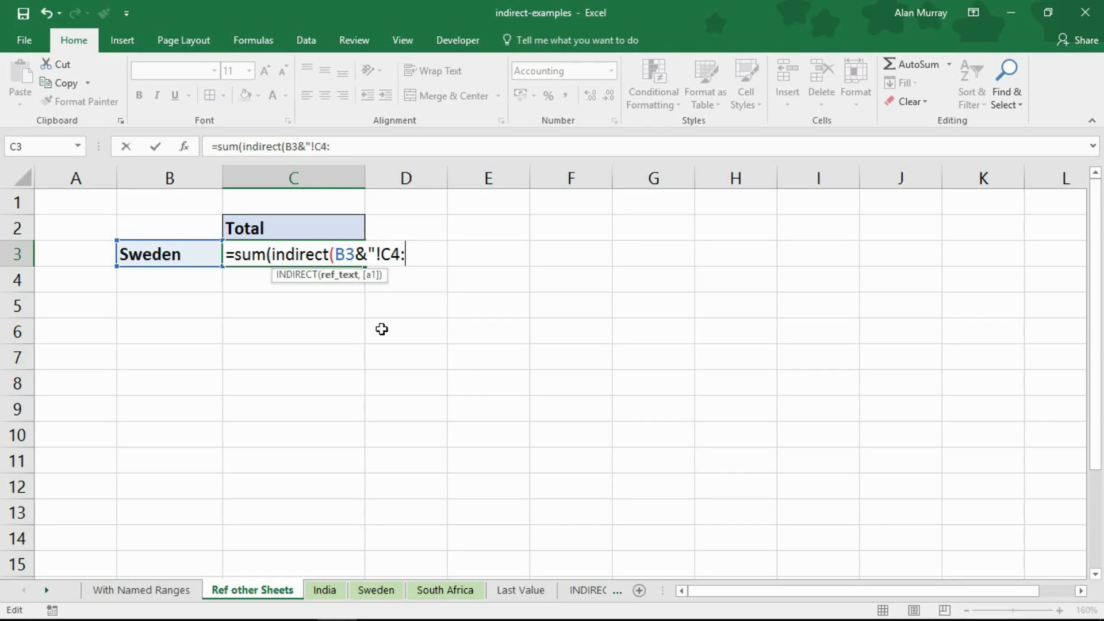
pyautogui.write('C11')
pyautogui.write('")')
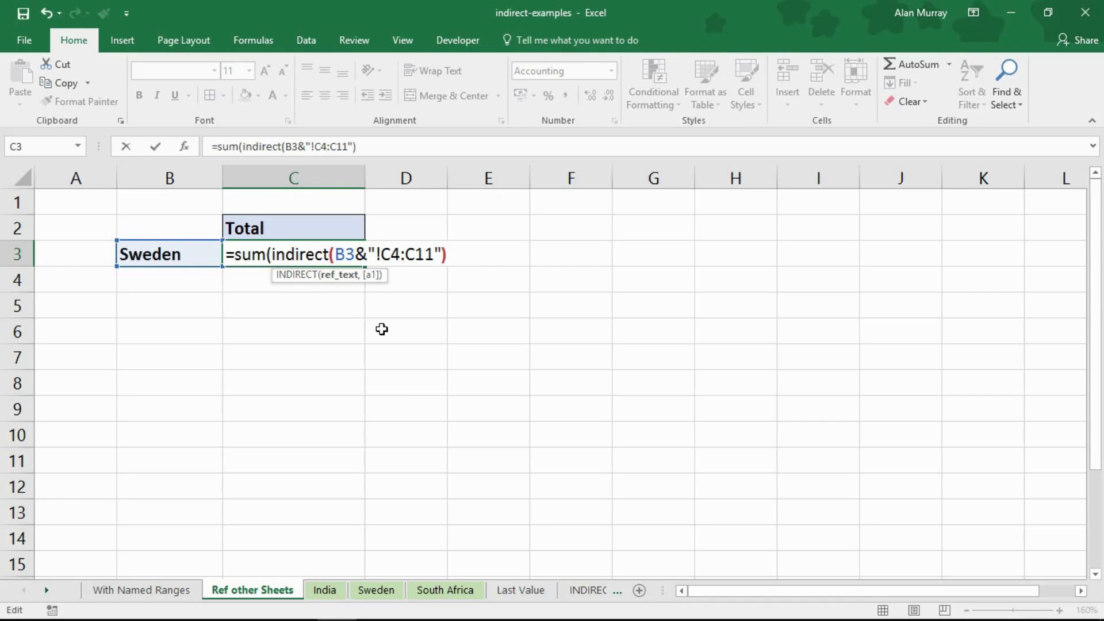
pyautogui.write(')')
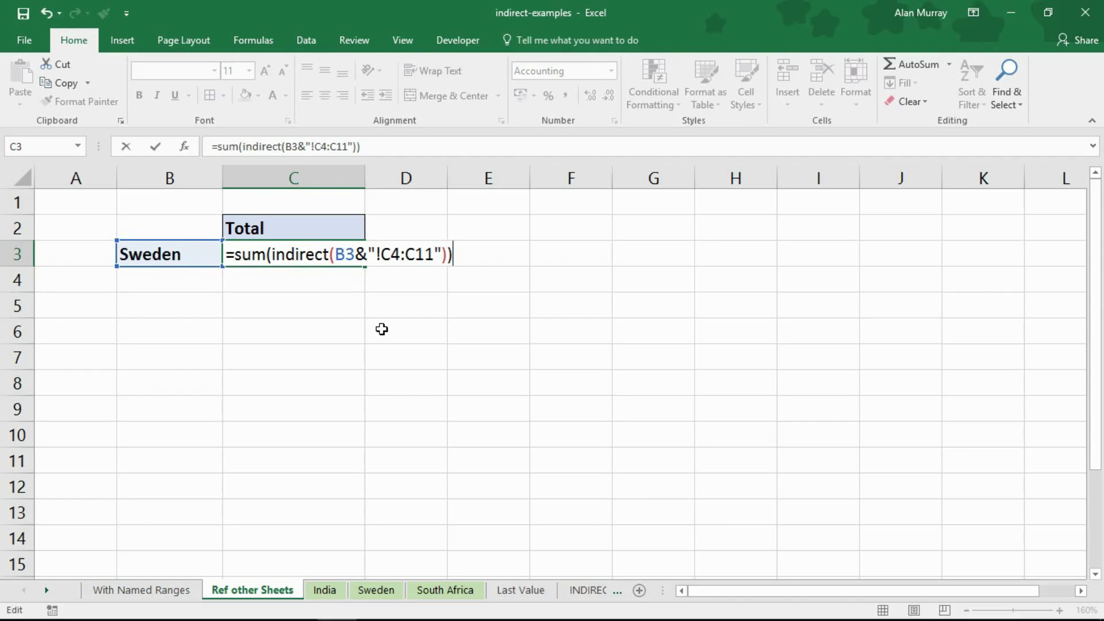
pyautogui.press('Return')
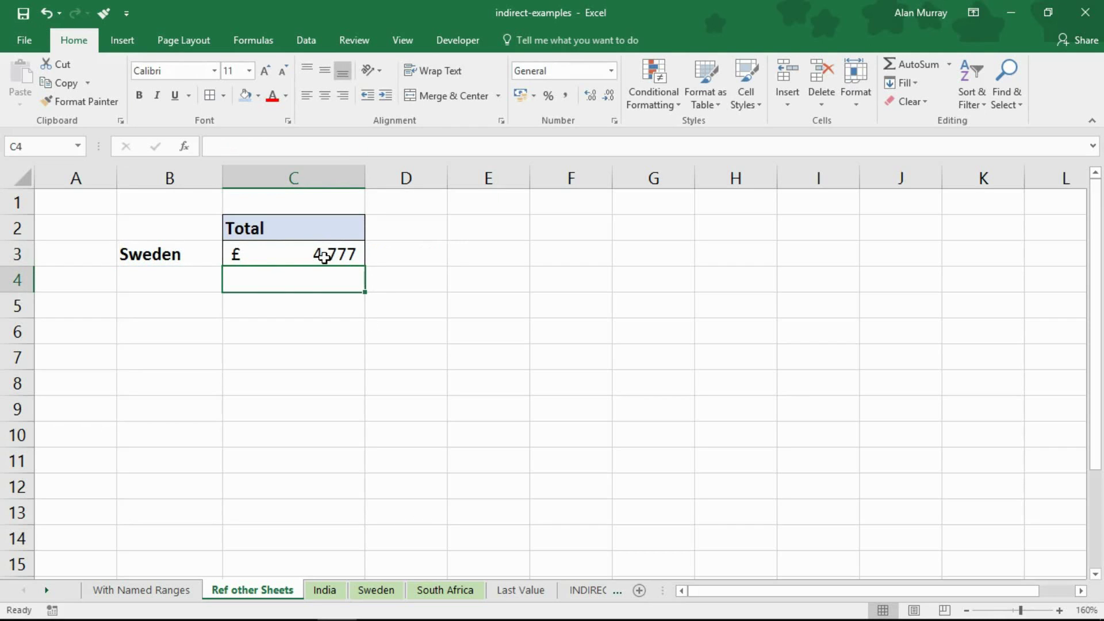
# Step: Change B3 to India, then undo an accidental South Africa entry over the C3 total
pyautogui.click(156, 252)
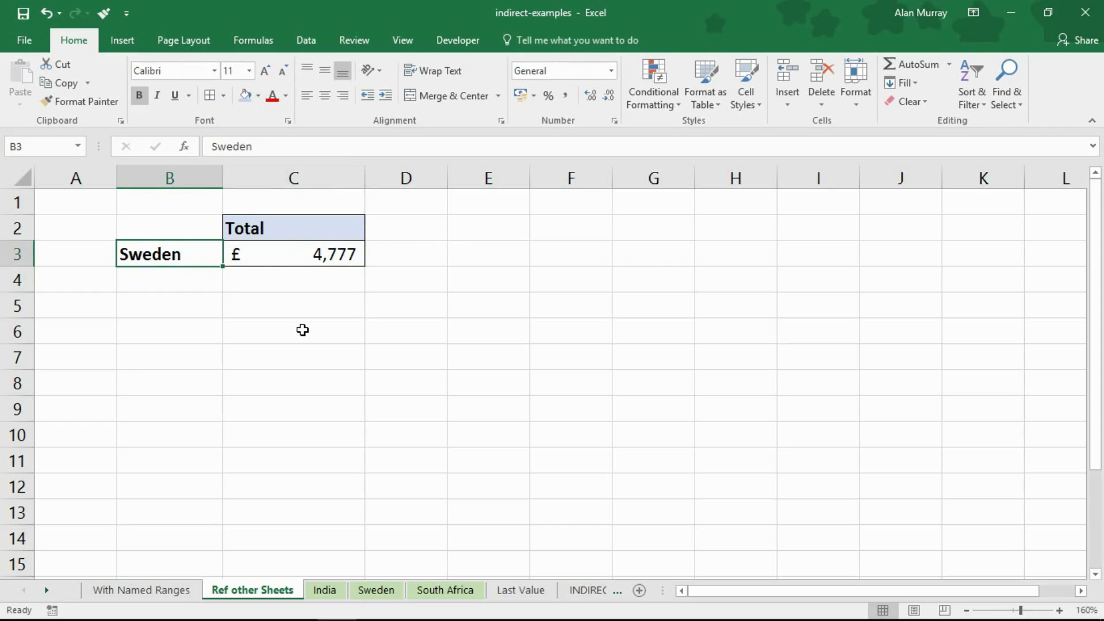
pyautogui.write('India')
pyautogui.press('Return')
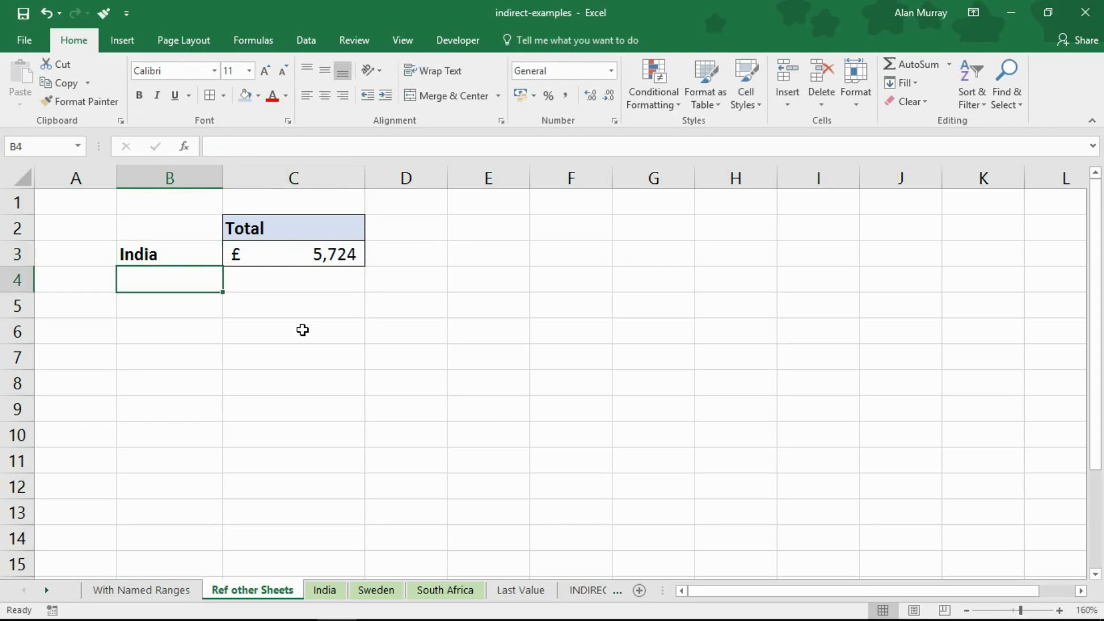
pyautogui.click(349, 254)
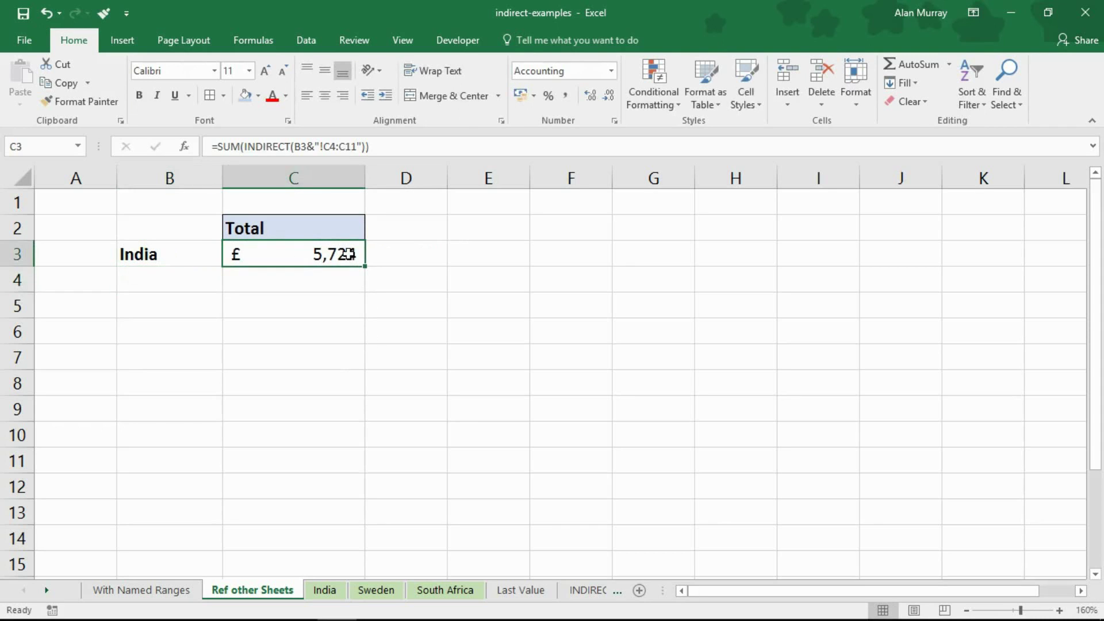
pyautogui.write('South Af')
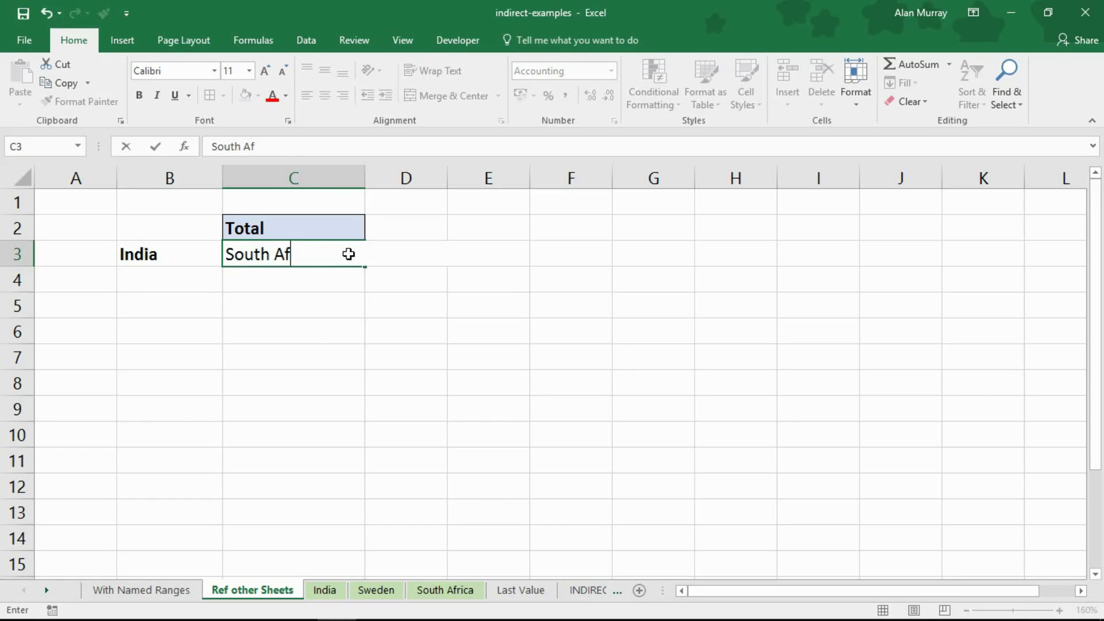
pyautogui.write('rica')
pyautogui.press('Return')
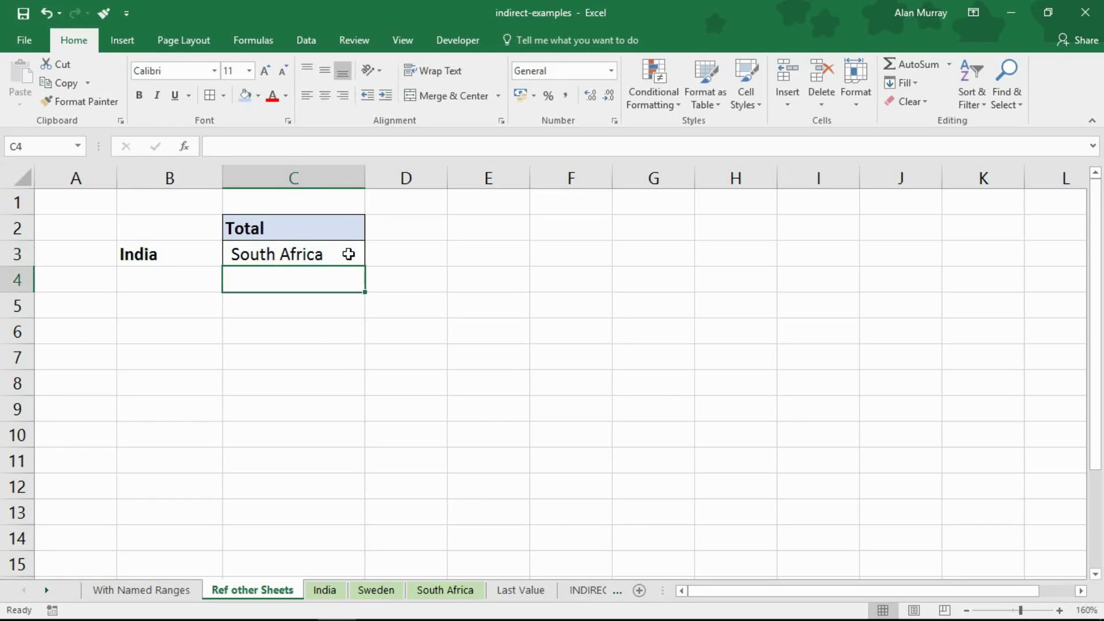
pyautogui.hotkey('ctrl', 'z')
# Step: Enter South Africa in B3, which makes the C3 total show #REF!
pyautogui.click(193, 254)
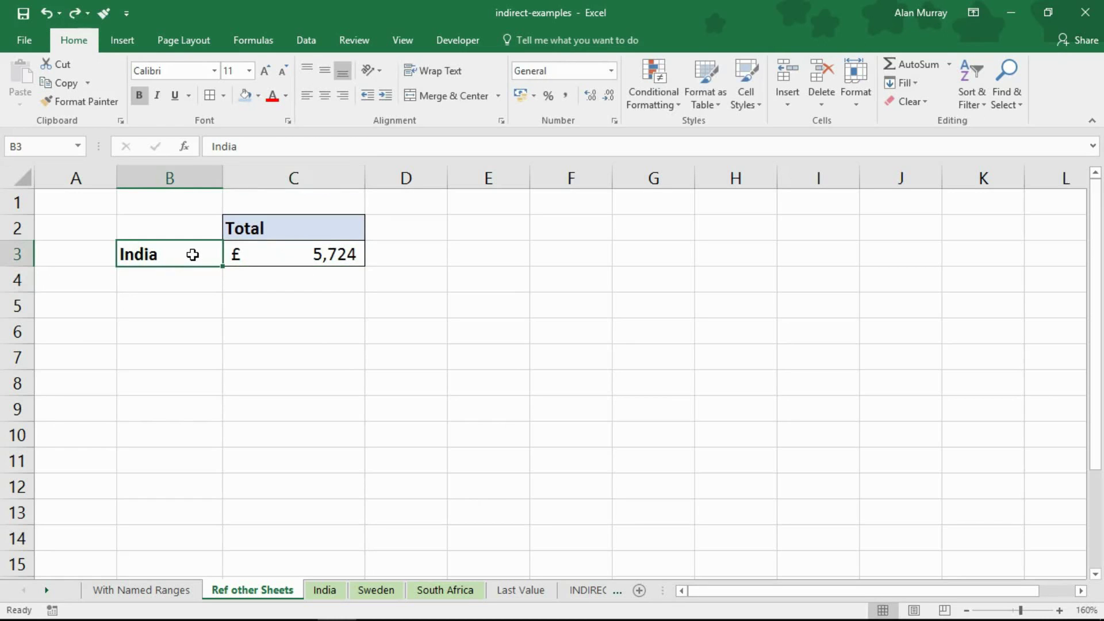
pyautogui.write('South Afr')
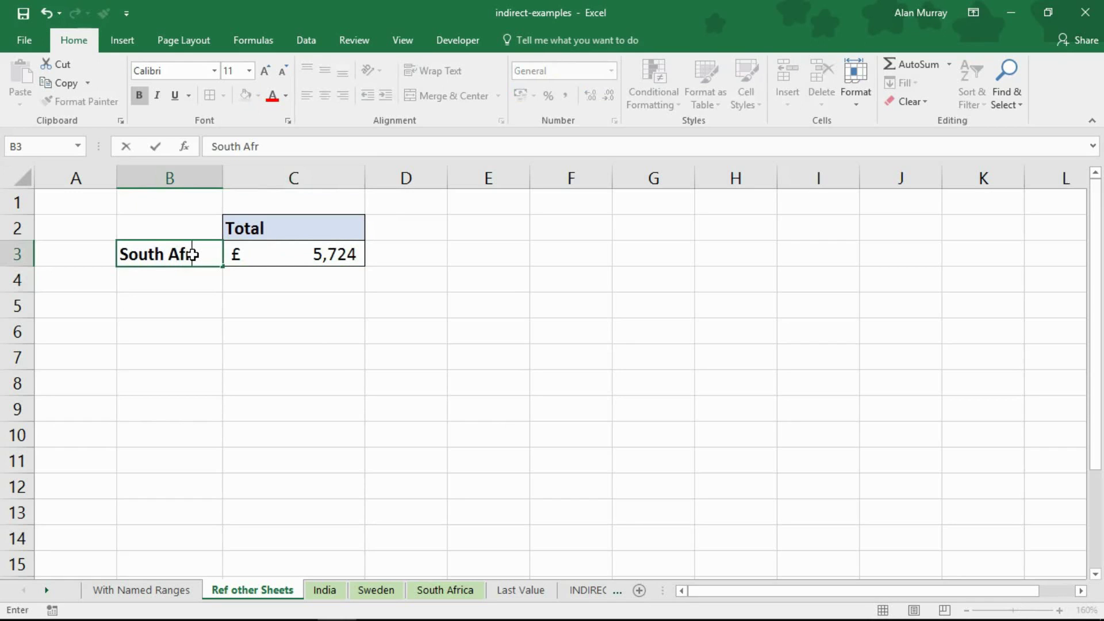
pyautogui.write('ica')
pyautogui.press('Return')
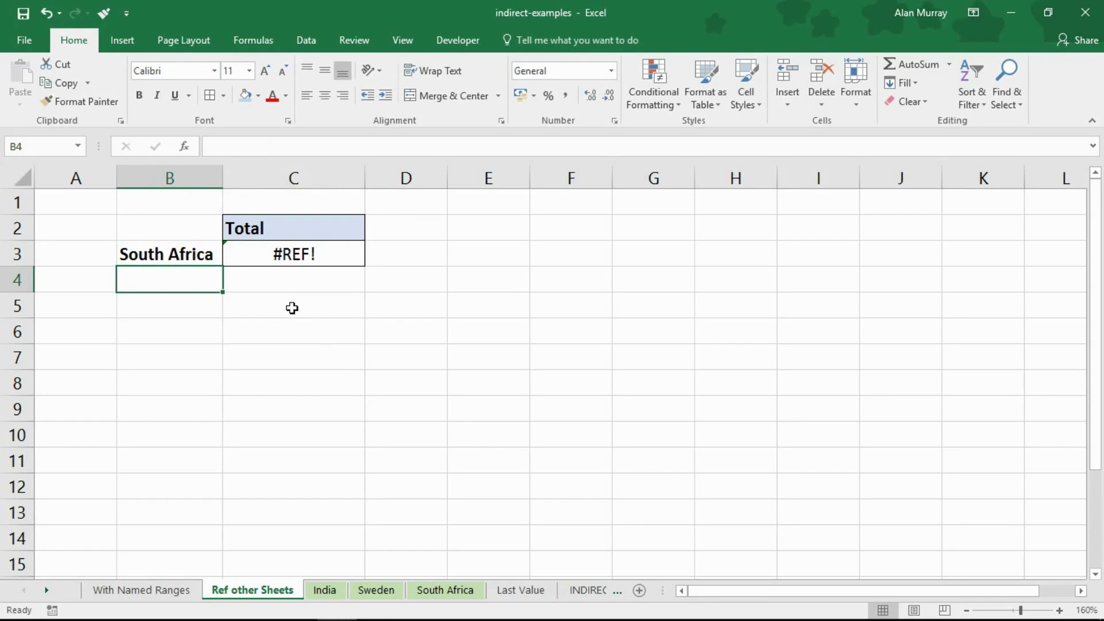
pyautogui.click(305, 294)
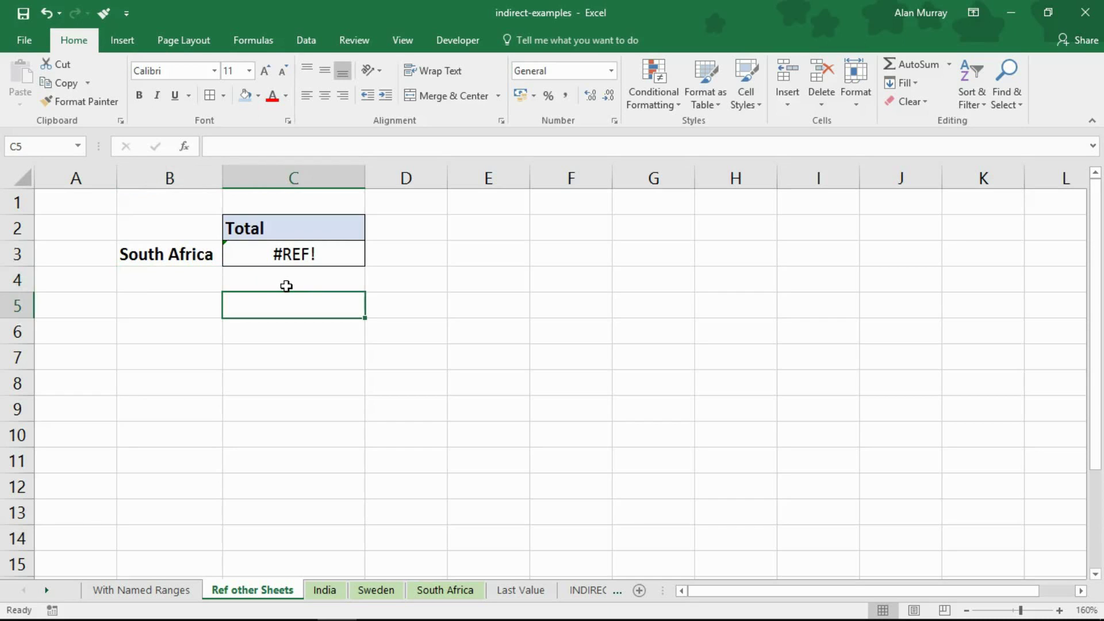
# Step: Enter a formula in C5 referencing F8 on the South Africa sheet, returning 0
pyautogui.doubleClick(169, 255)
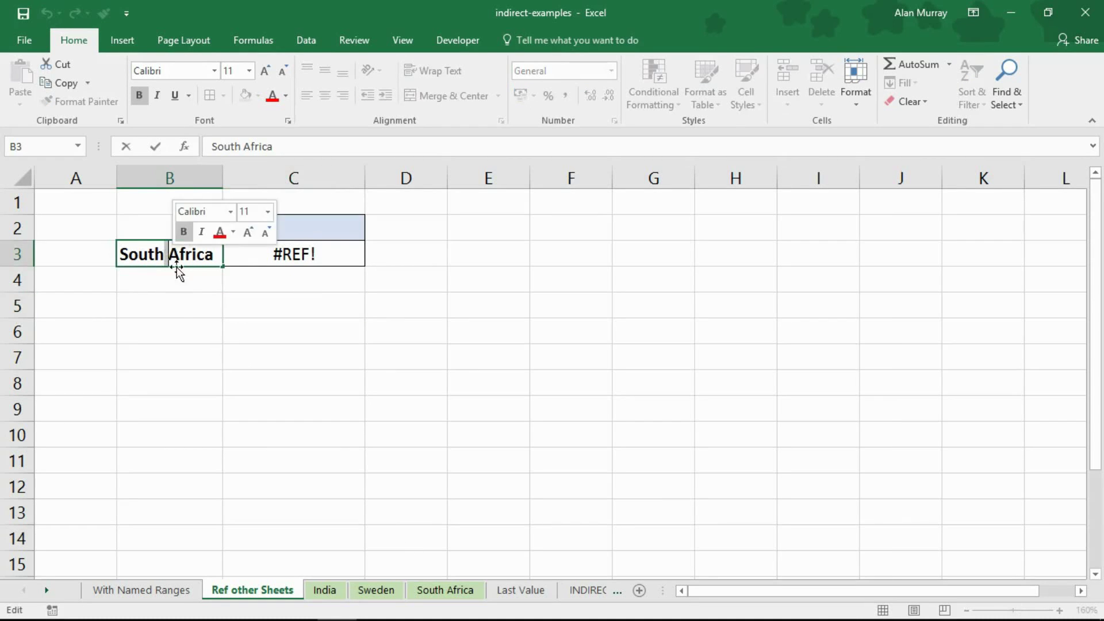
pyautogui.press('Escape')
pyautogui.click(302, 308)
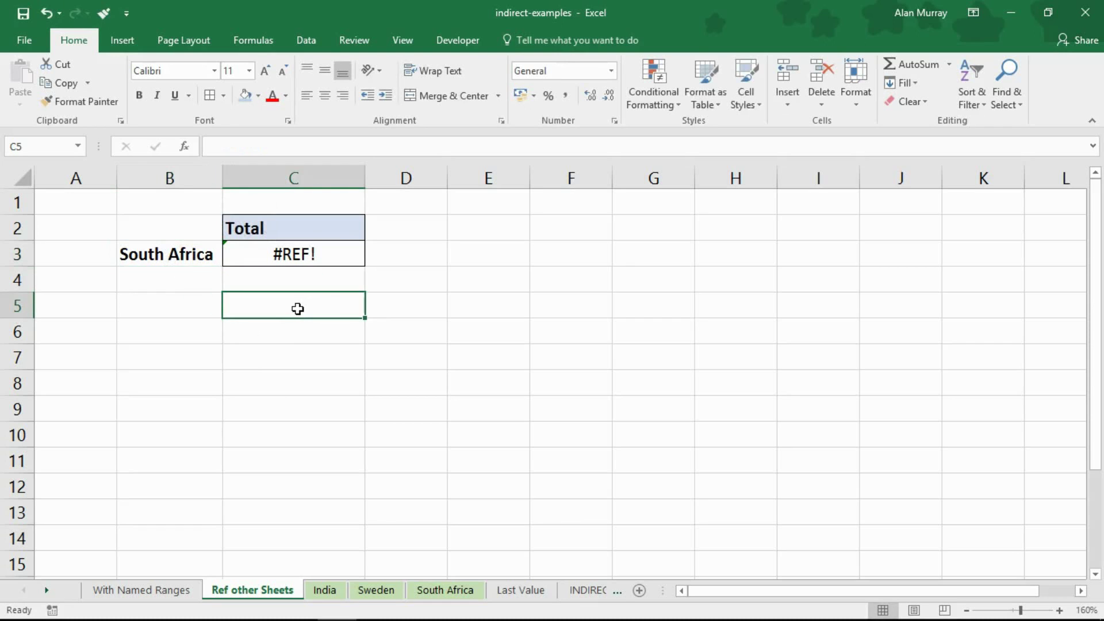
pyautogui.write('=')
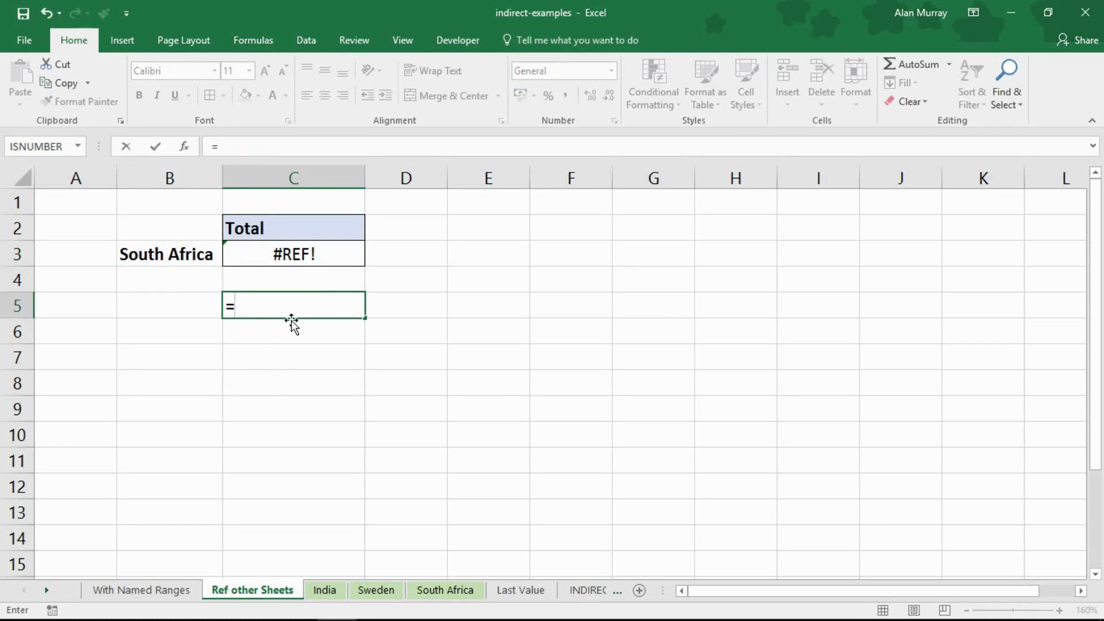
pyautogui.click(424, 586)
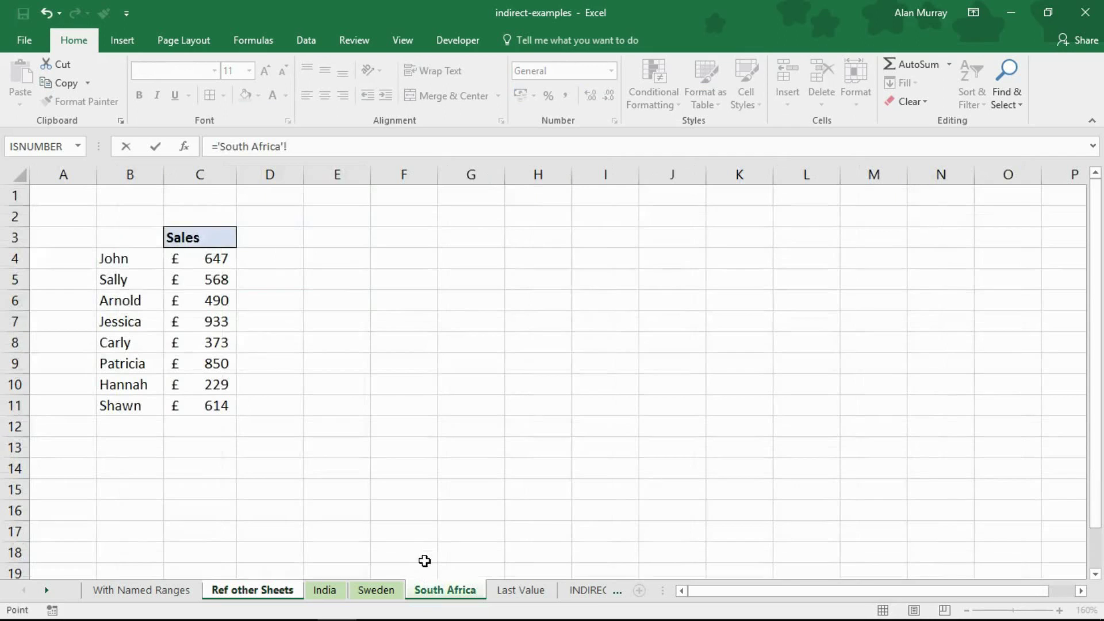
pyautogui.click(384, 342)
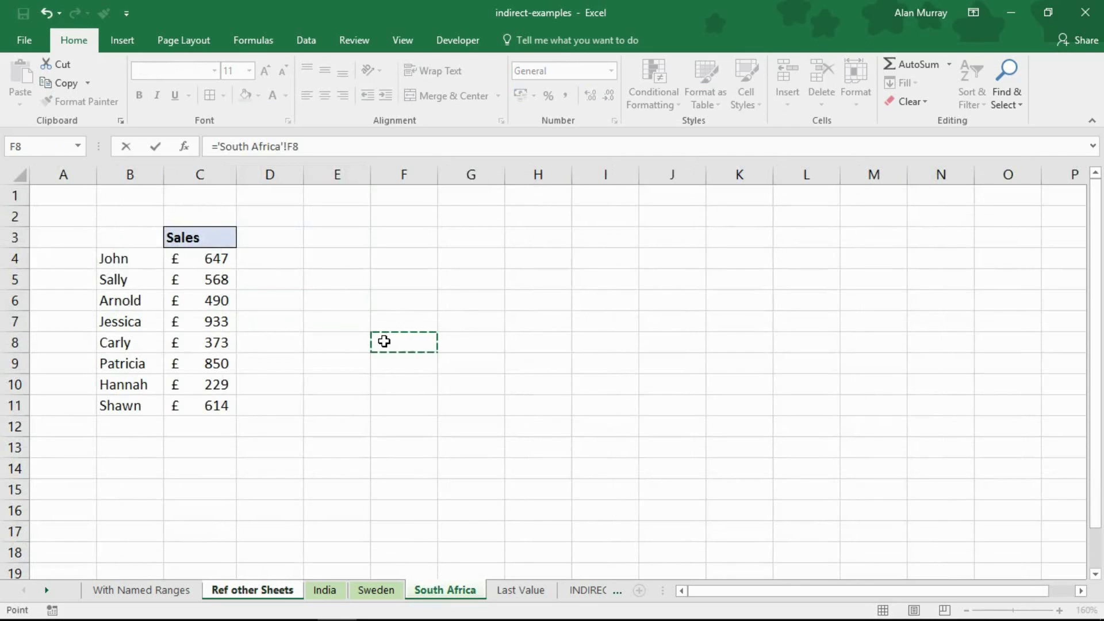
pyautogui.press('Return')
# Step: Inspect the apostrophes around 'South Africa' in C5's formula, leaving it unchanged
pyautogui.doubleClick(345, 307)
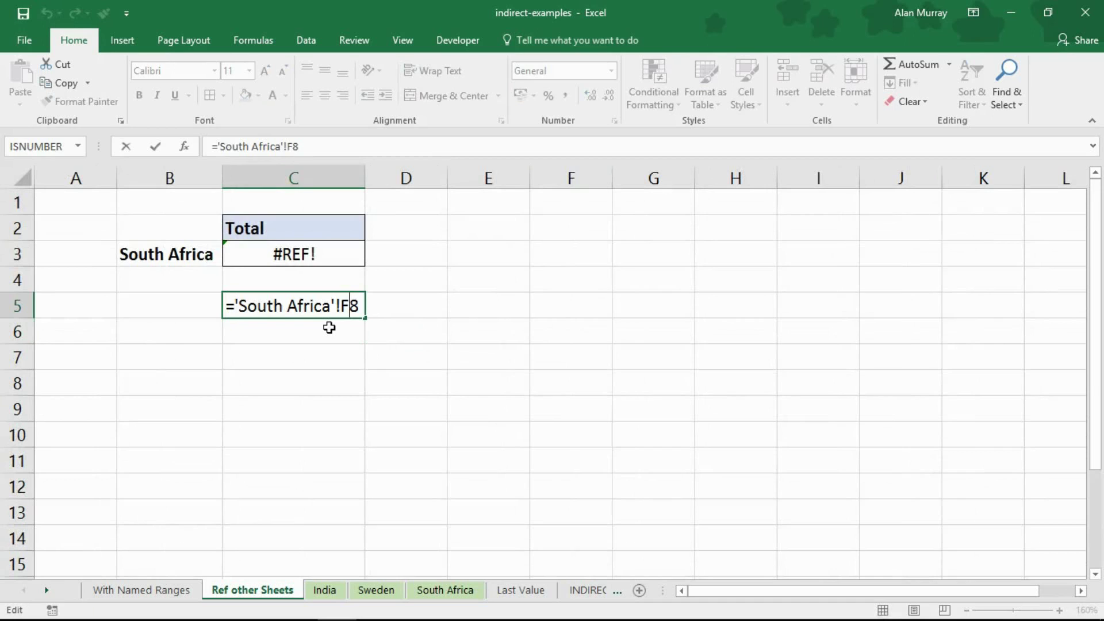
pyautogui.moveTo(247, 306); pyautogui.dragTo(361, 309)
pyautogui.moveTo(233, 306); pyautogui.dragTo(239, 306)
pyautogui.moveTo(332, 305); pyautogui.dragTo(338, 305)
pyautogui.moveTo(233, 305); pyautogui.dragTo(235, 304)
pyautogui.moveTo(332, 305); pyautogui.dragTo(336, 306)
pyautogui.hotkey('ctrl', 'Return')
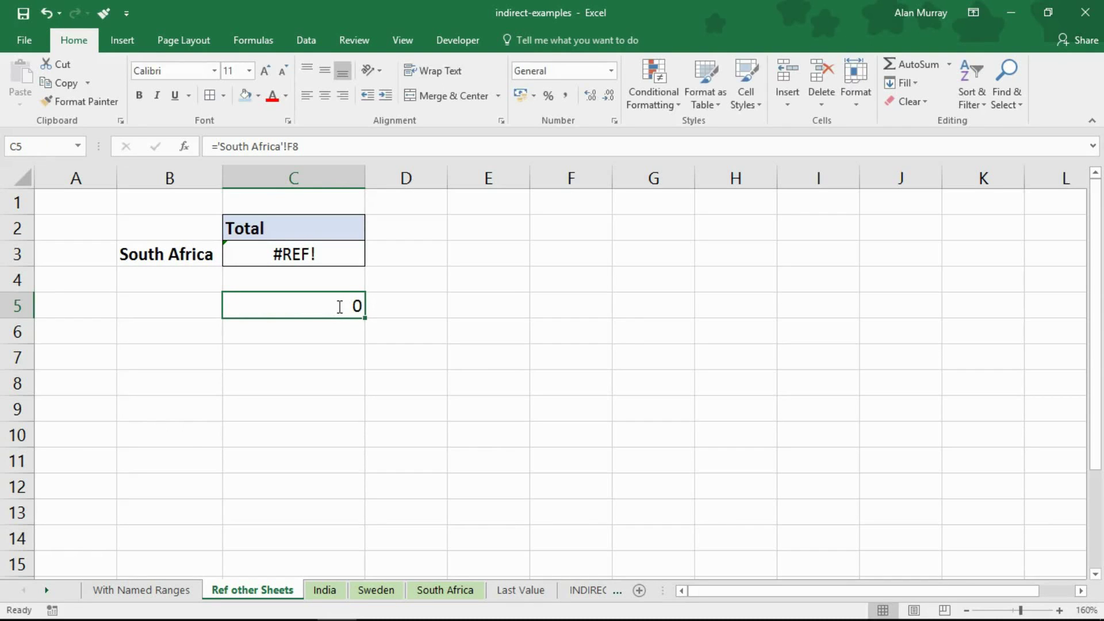
# Step: Set B3 back to India so the C3 total returns £5,724
pyautogui.click(207, 258)
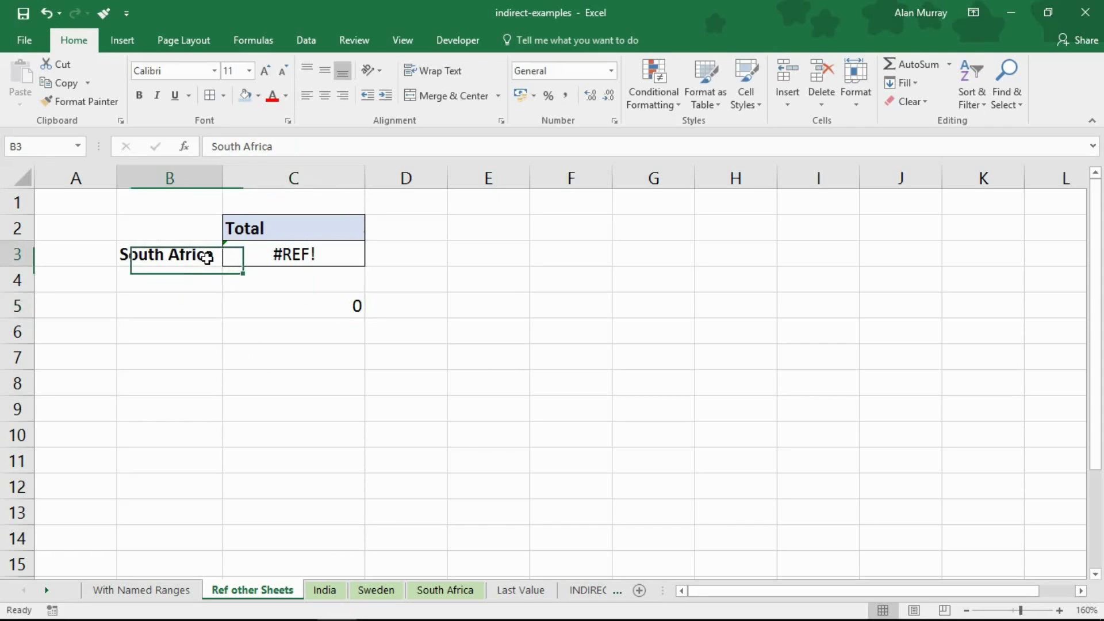
pyautogui.write('India')
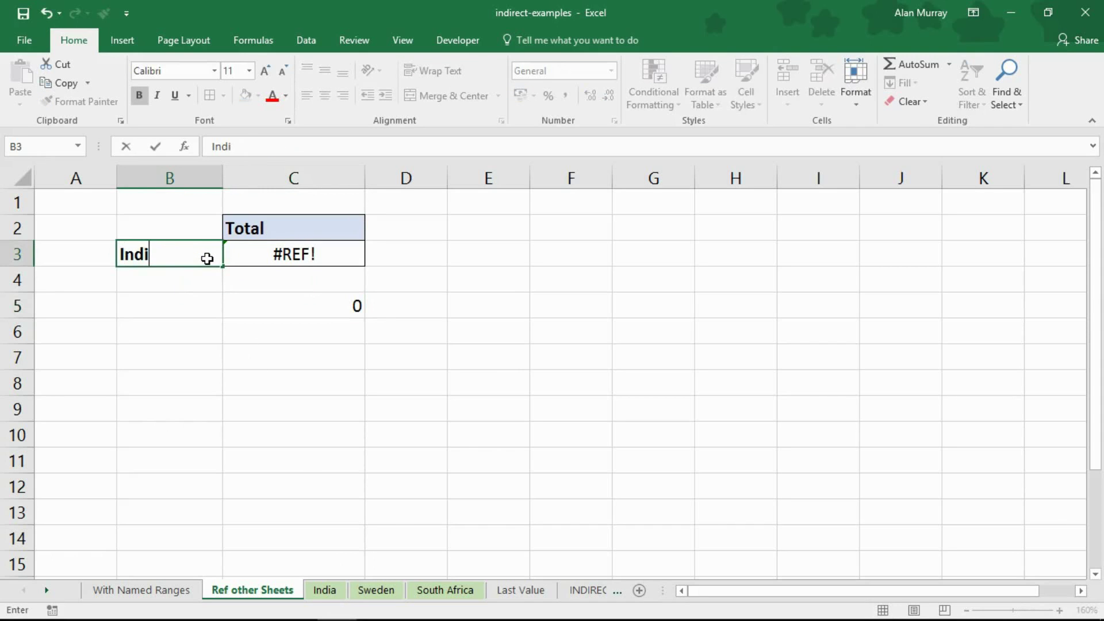
pyautogui.press('Return')
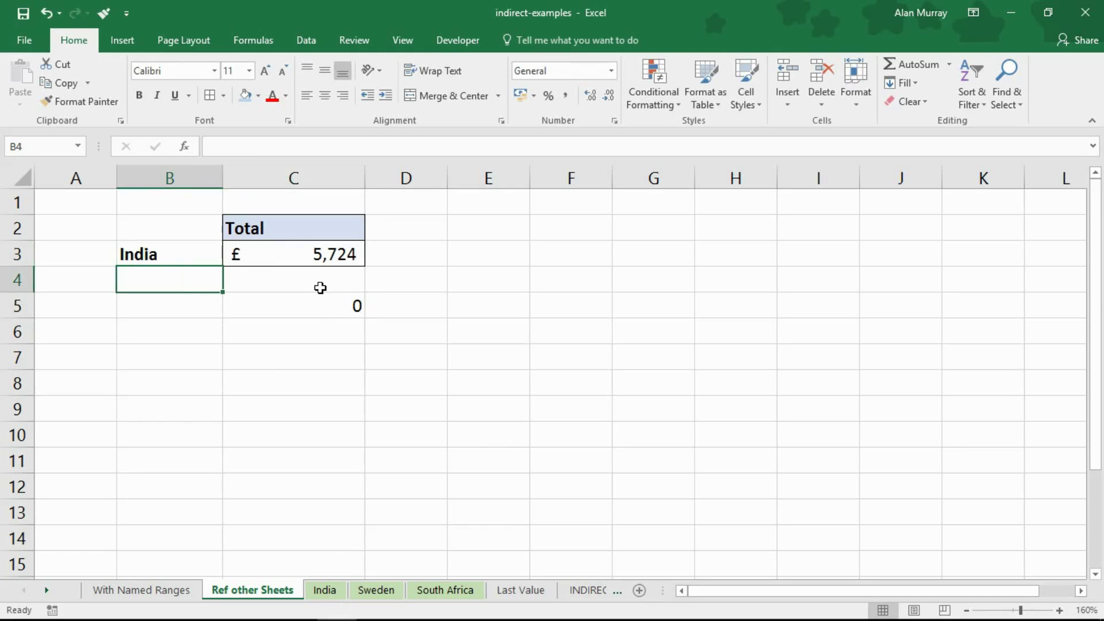
# Step: Clear the test formula from C5
pyautogui.click(338, 307)
pyautogui.doubleClick(338, 308)
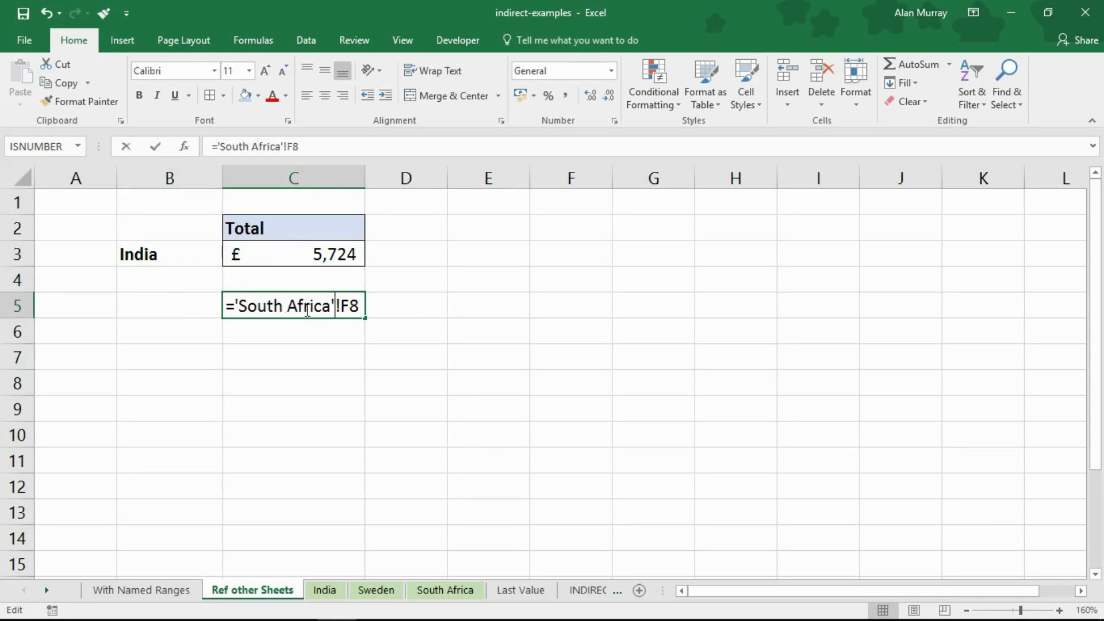
pyautogui.click(237, 305)
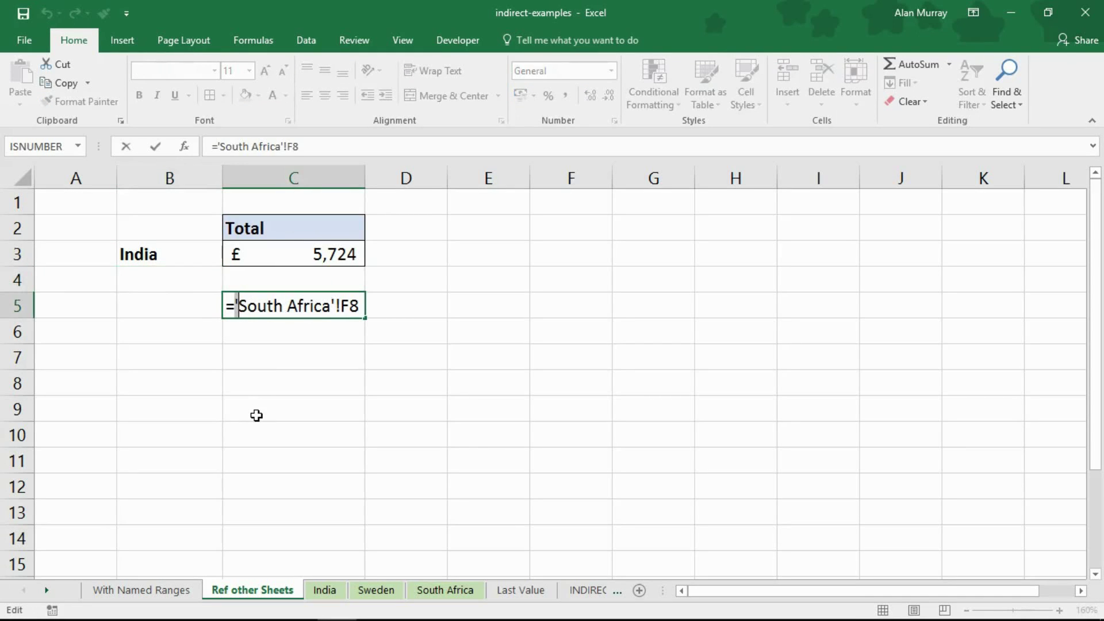
pyautogui.press('Escape')
pyautogui.press('Delete')
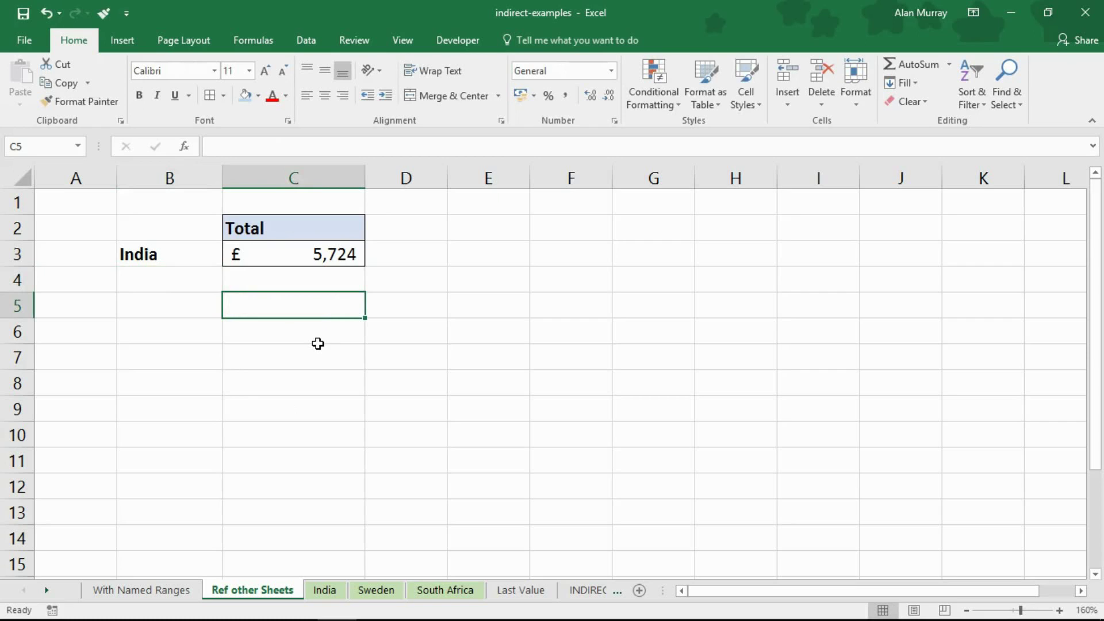
# Step: Edit C3's INDIRECT formula to wrap B3's sheet name in apostrophes
pyautogui.doubleClick(310, 254)
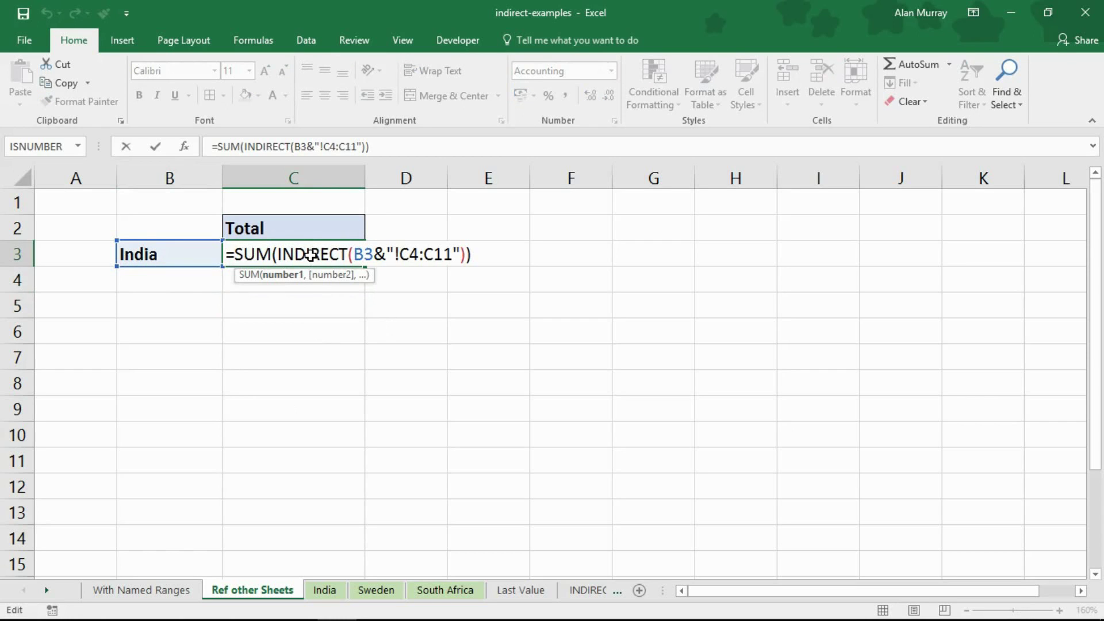
pyautogui.moveTo(353, 254); pyautogui.dragTo(369, 253)
pyautogui.press('Left')
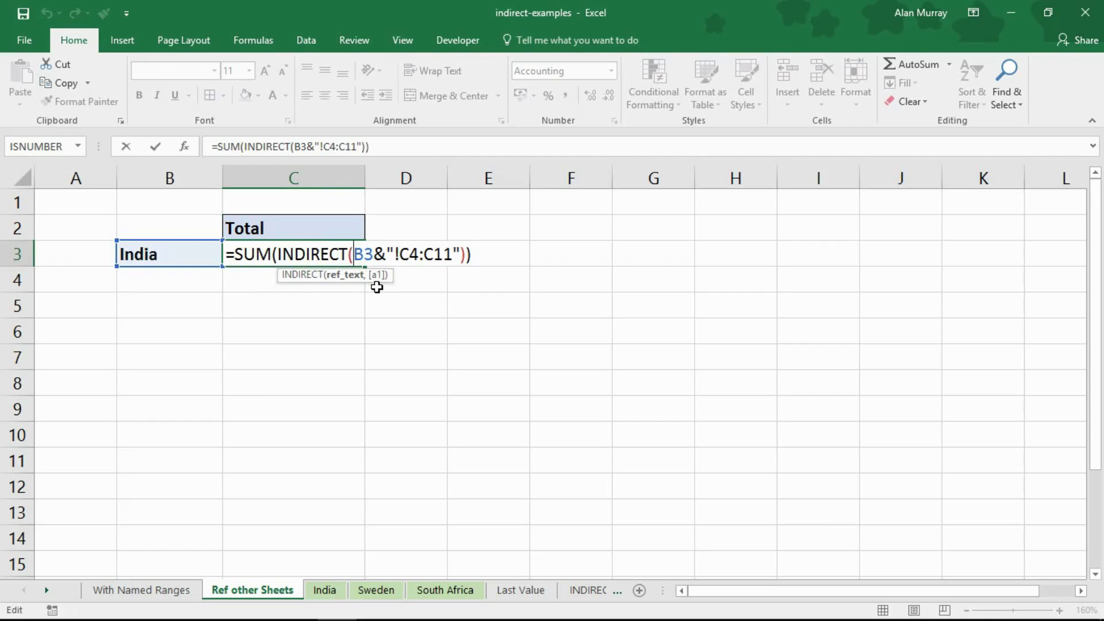
pyautogui.write('"')
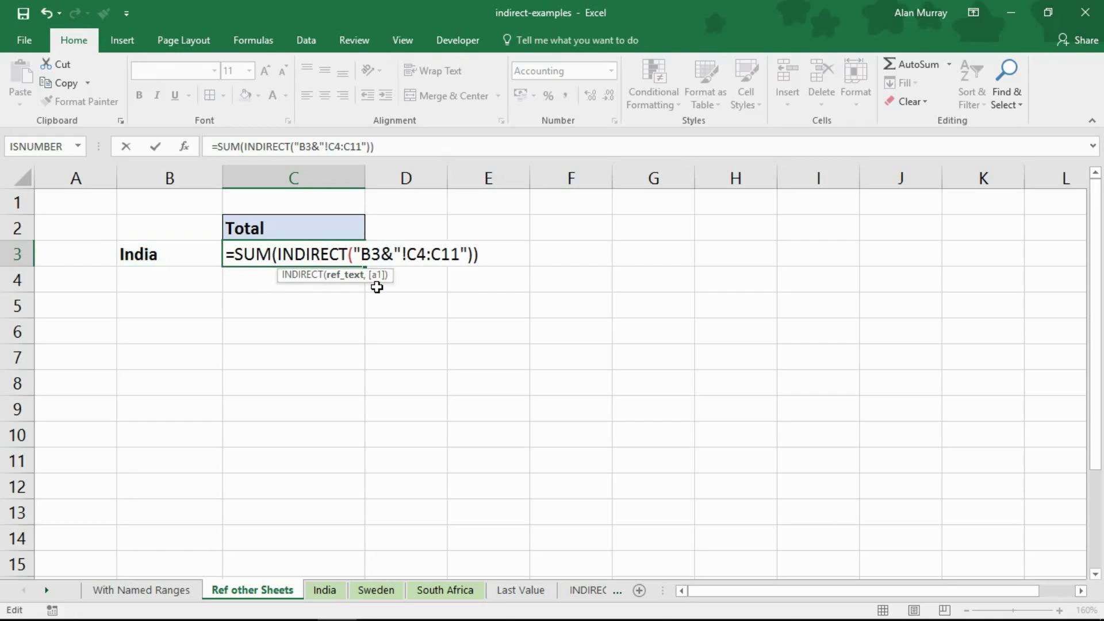
pyautogui.write("'")
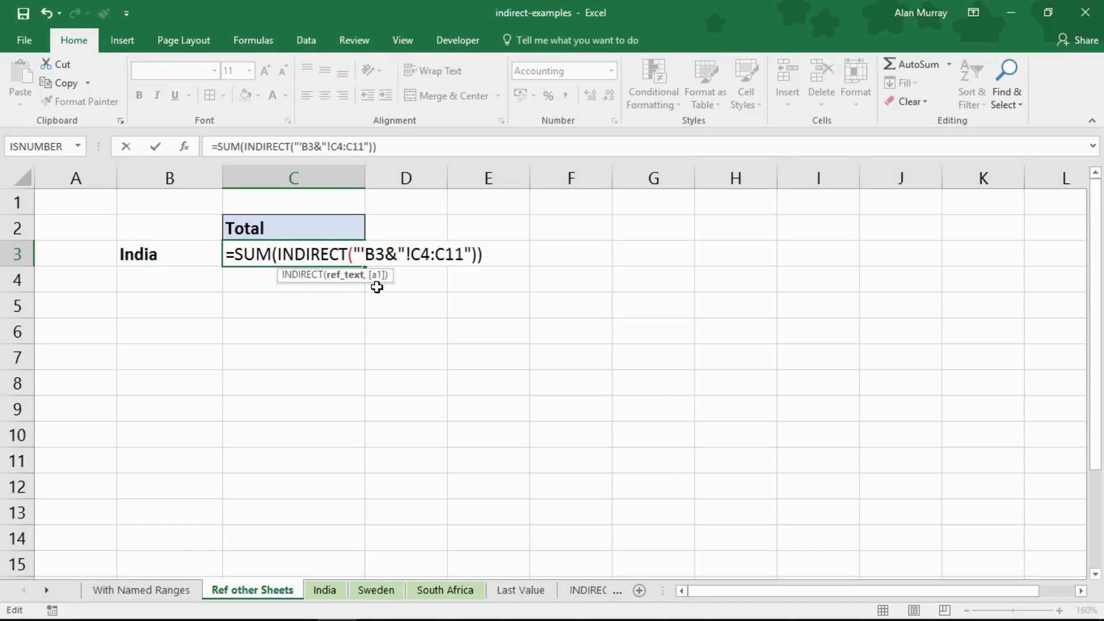
pyautogui.write('"')
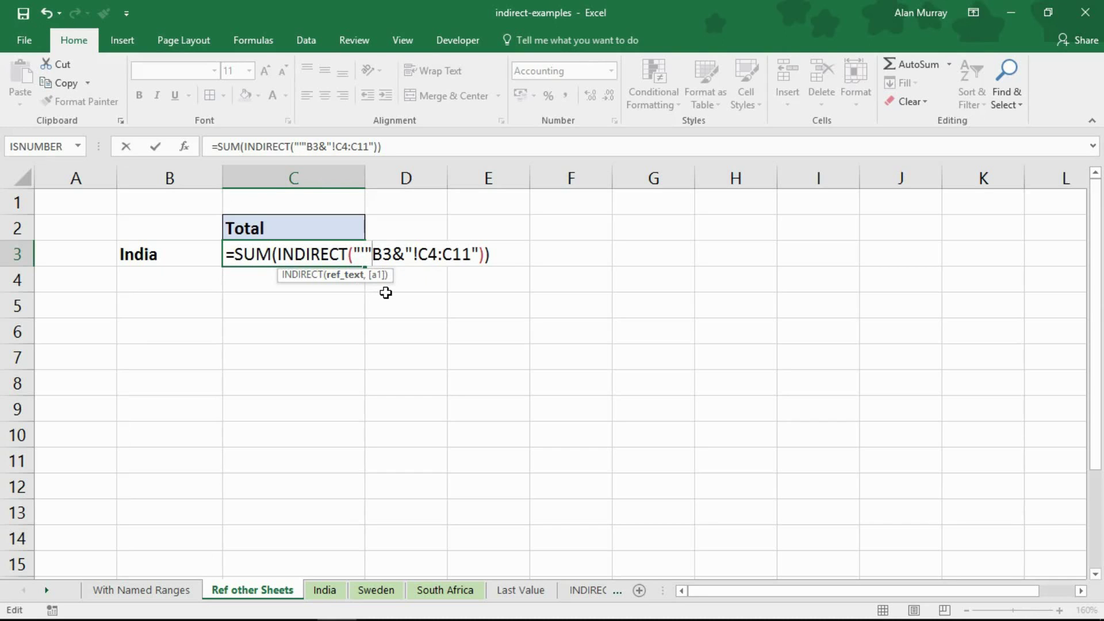
pyautogui.write('&')
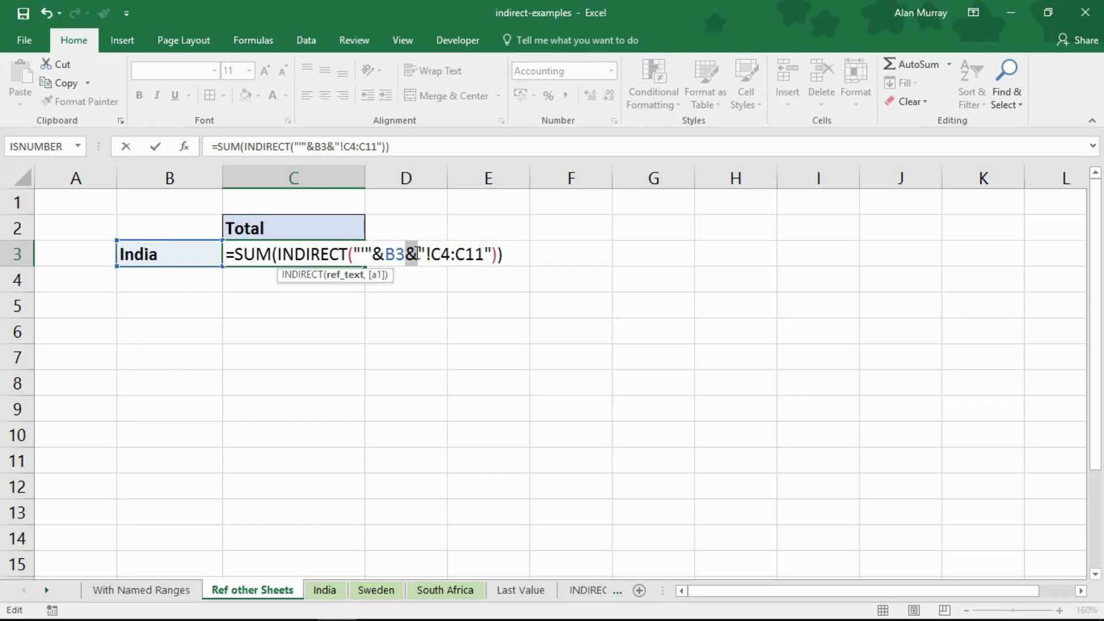
pyautogui.click(423, 254)
pyautogui.write("'")
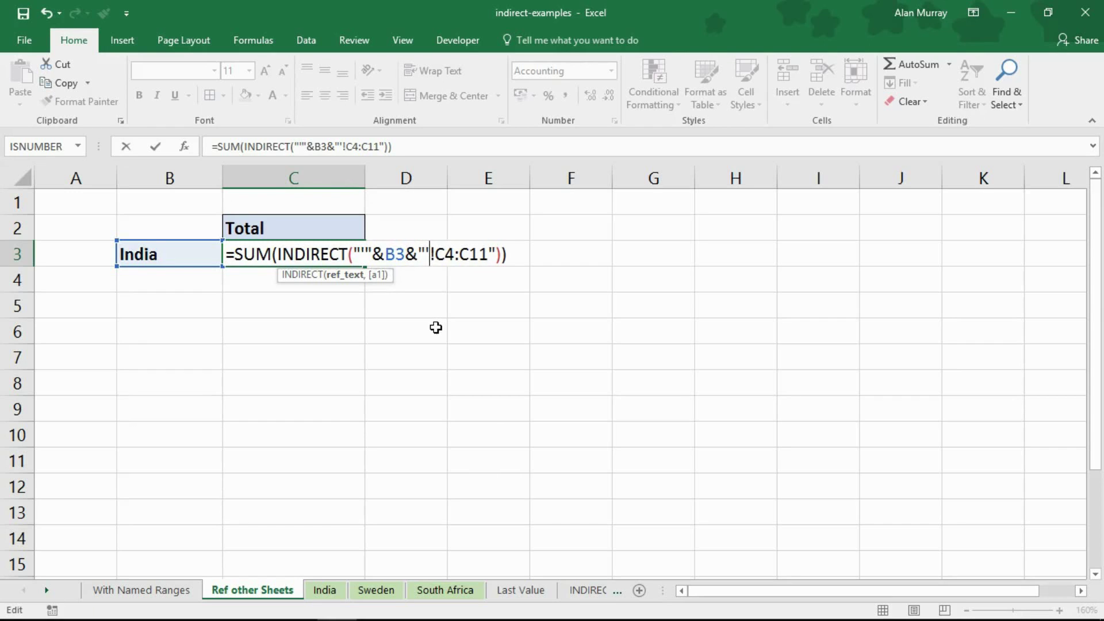
pyautogui.moveTo(431, 253); pyautogui.dragTo(489, 253)
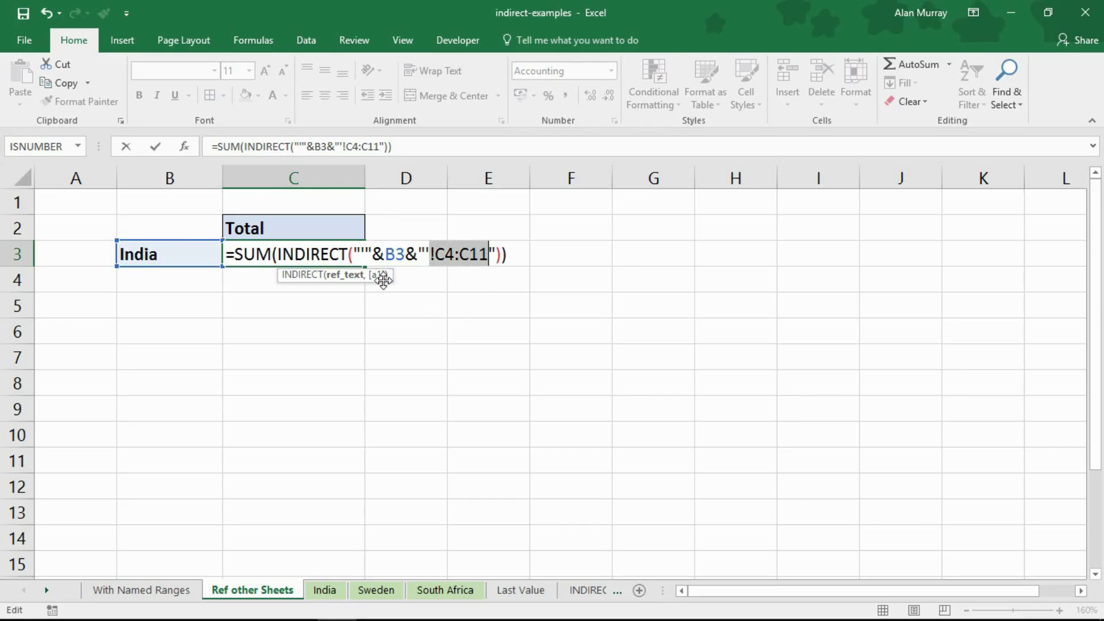
pyautogui.click(361, 252)
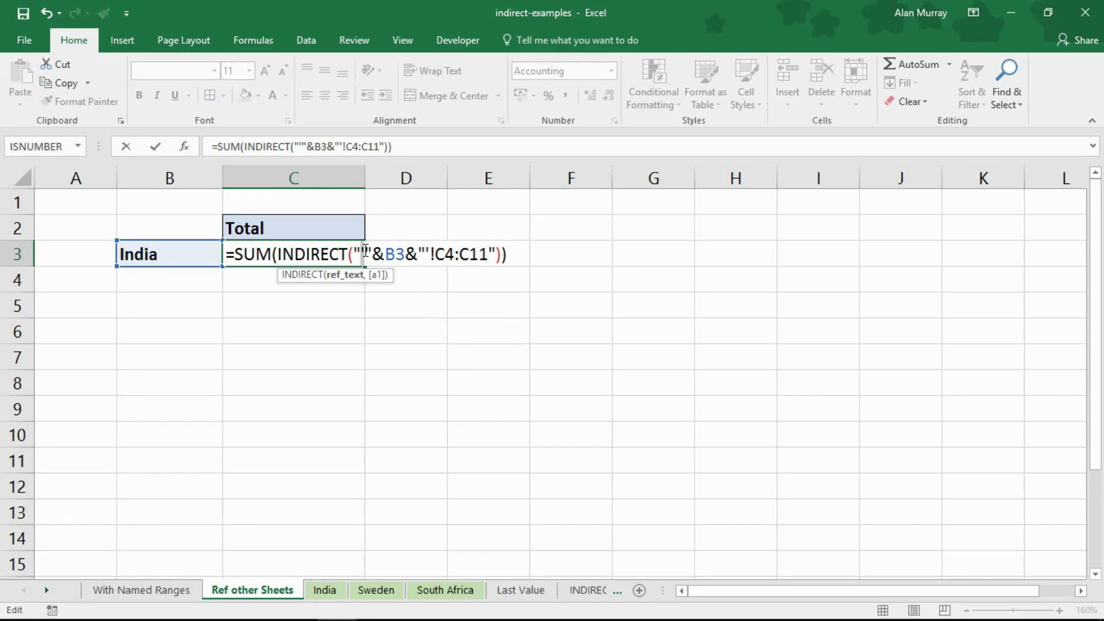
pyautogui.click(427, 251)
pyautogui.press('Return')
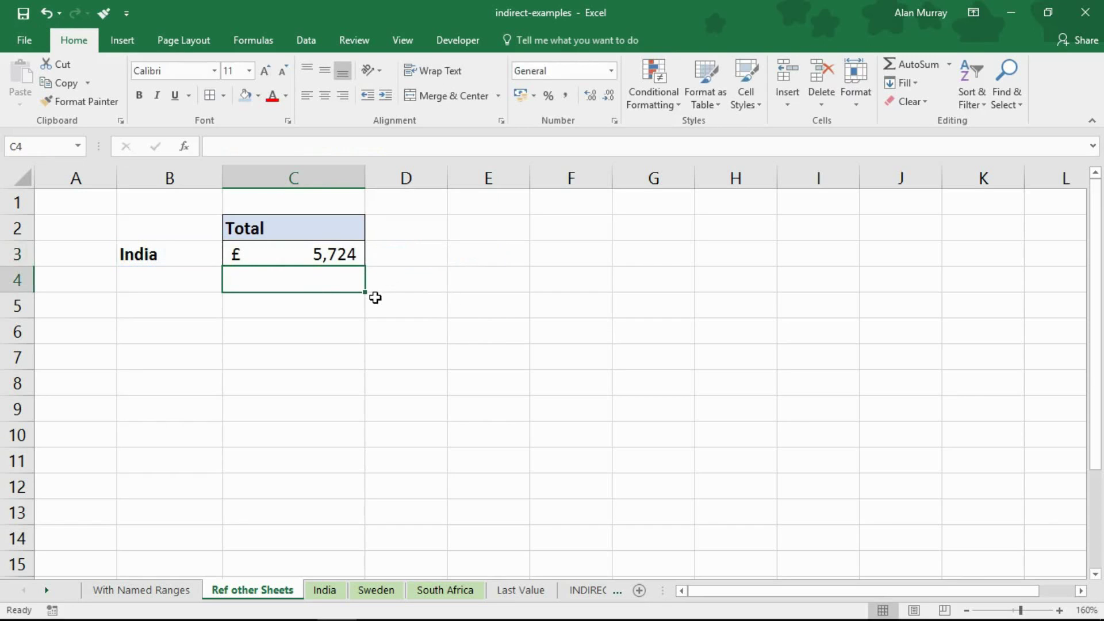
# Step: Test B3 with Sweden, then South Africa, so C3 returns £4,704
pyautogui.click(167, 254)
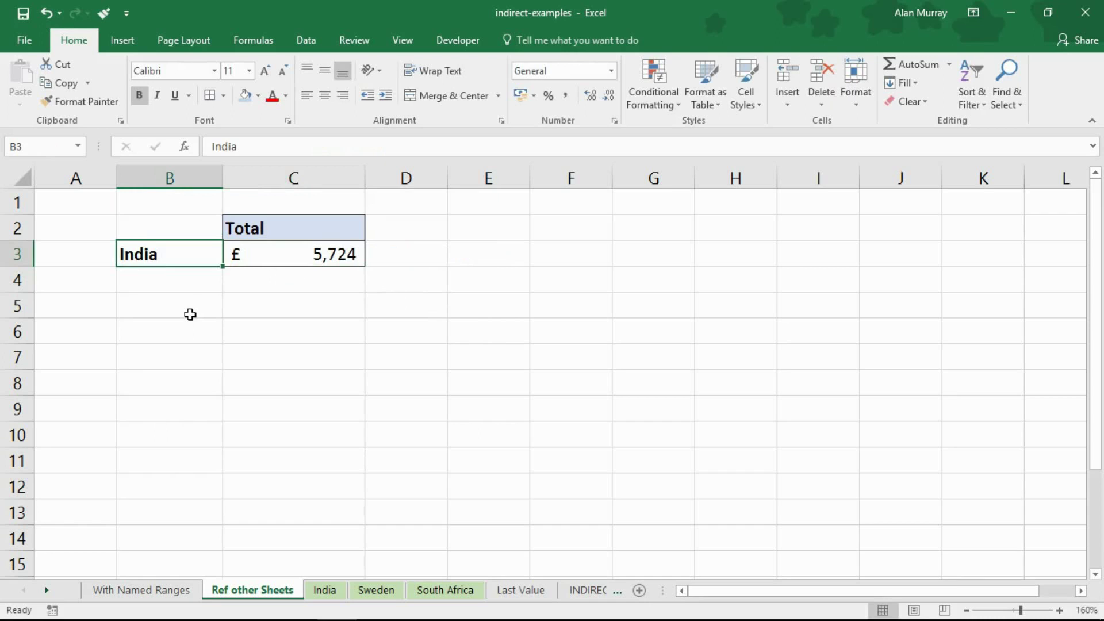
pyautogui.write('Sweden')
pyautogui.press('Return')
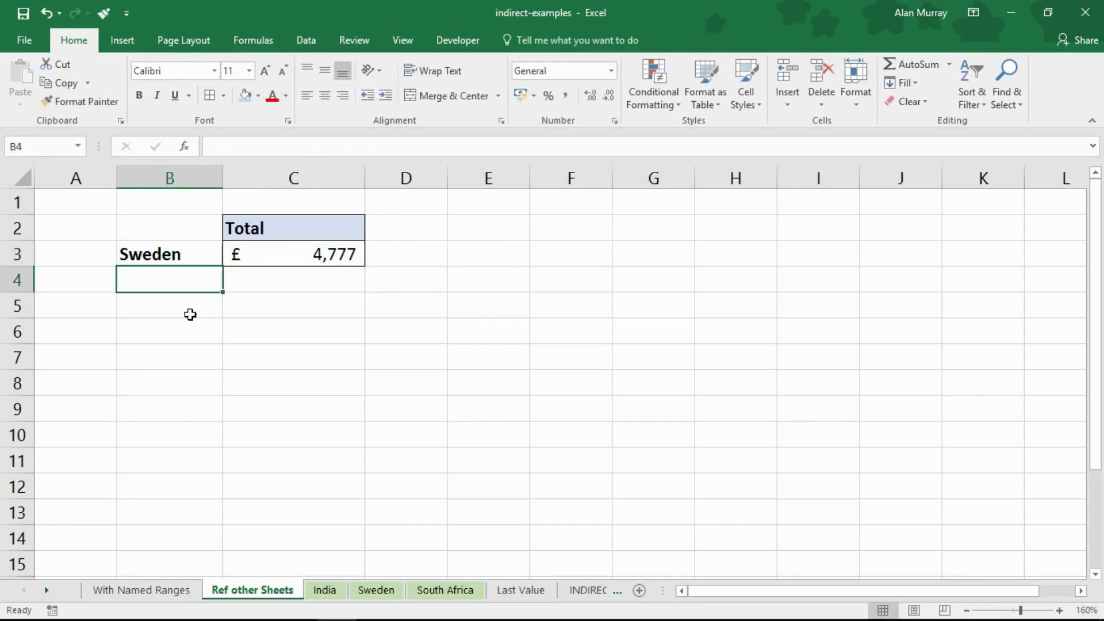
pyautogui.press('Up')
pyautogui.write('South')
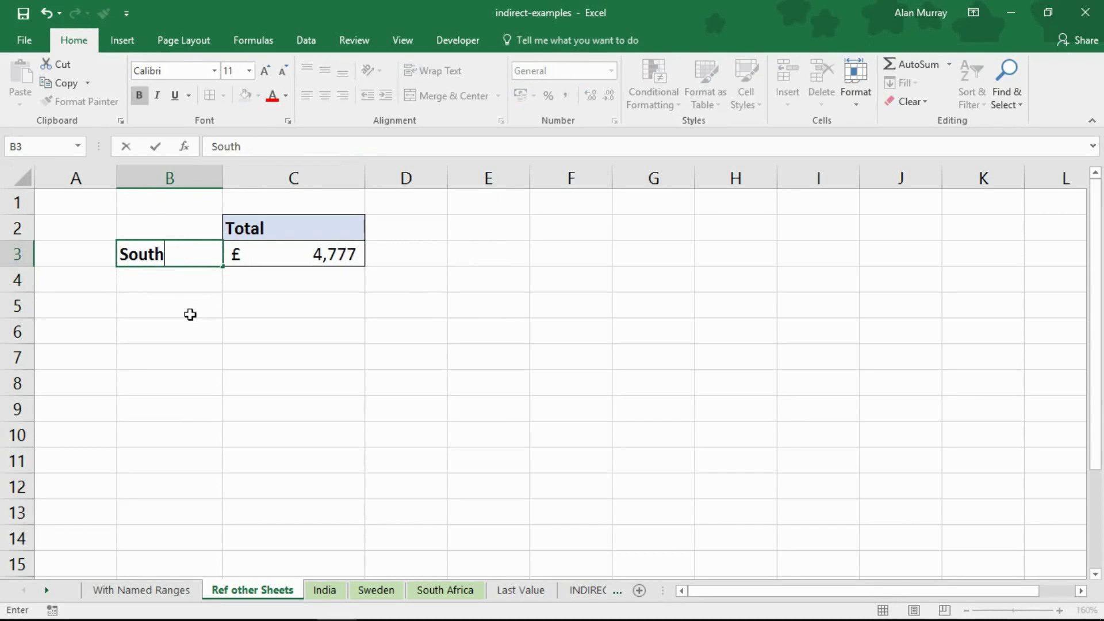
pyautogui.write(' Africa')
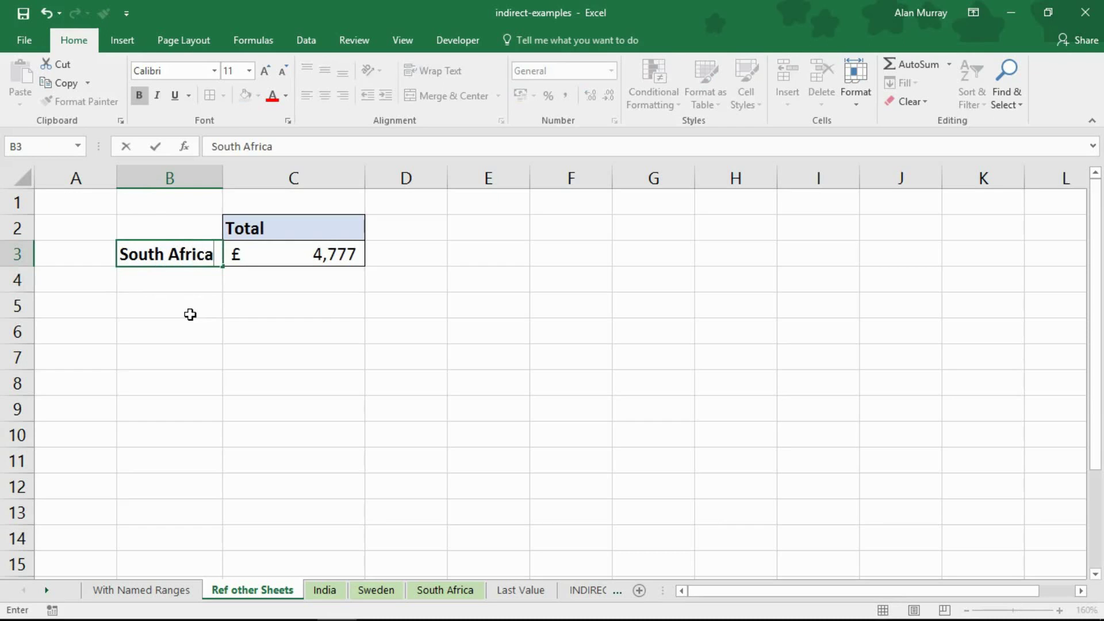
pyautogui.press('Return')
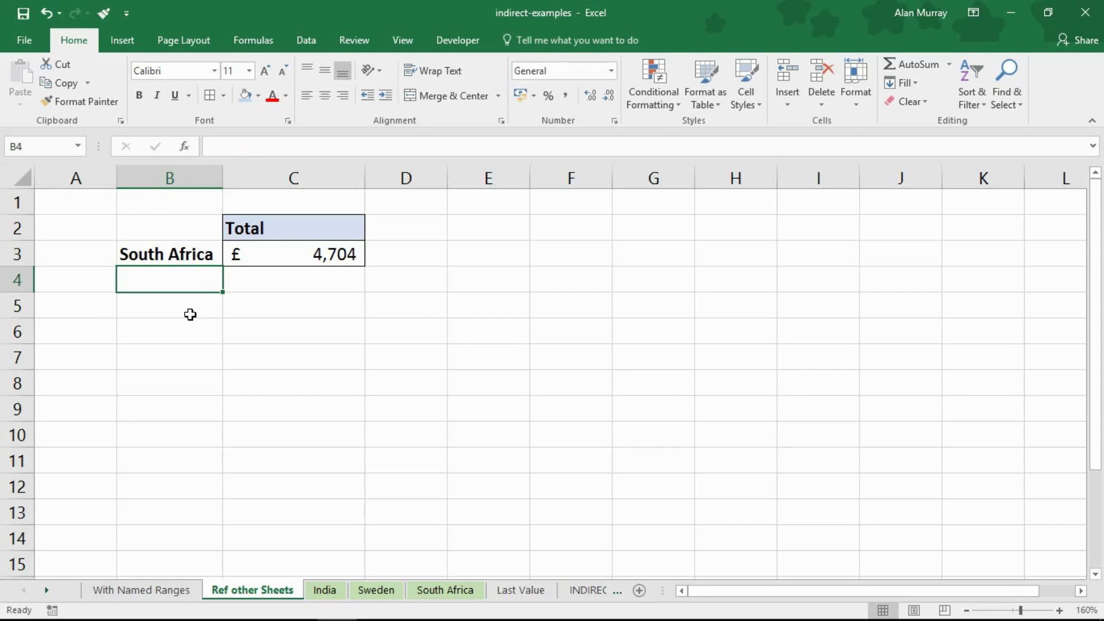
pyautogui.click(294, 292)
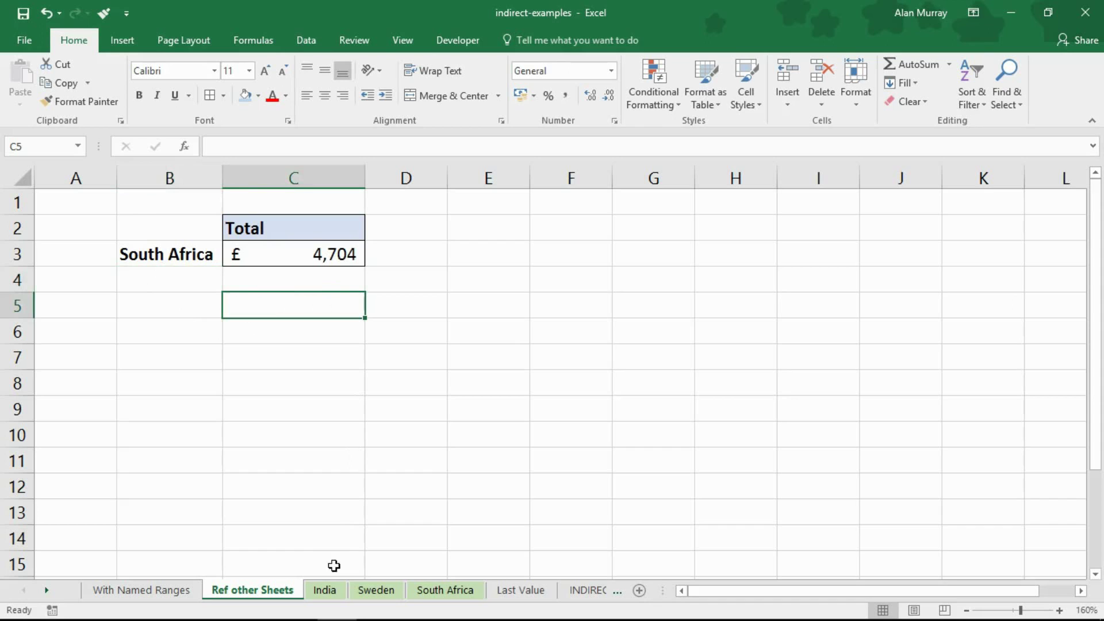
# Step: Review the sales table layout: January–March columns B:D, columns E–G, and rows 4–9
pyautogui.click(309, 254)
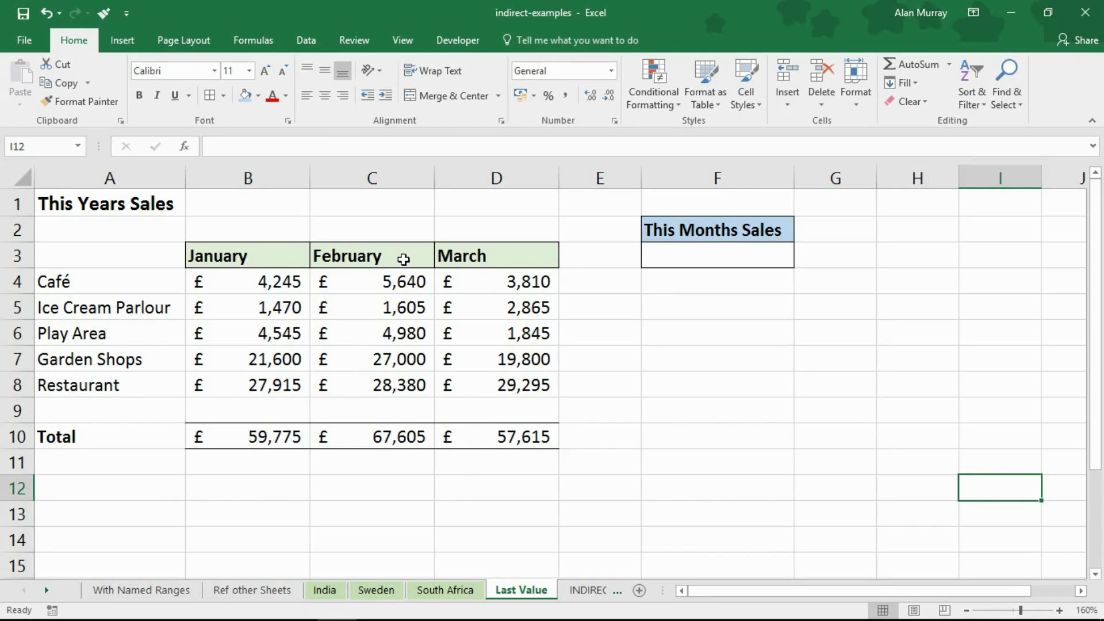
pyautogui.click(256, 179)
pyautogui.moveTo(266, 182); pyautogui.dragTo(492, 178)
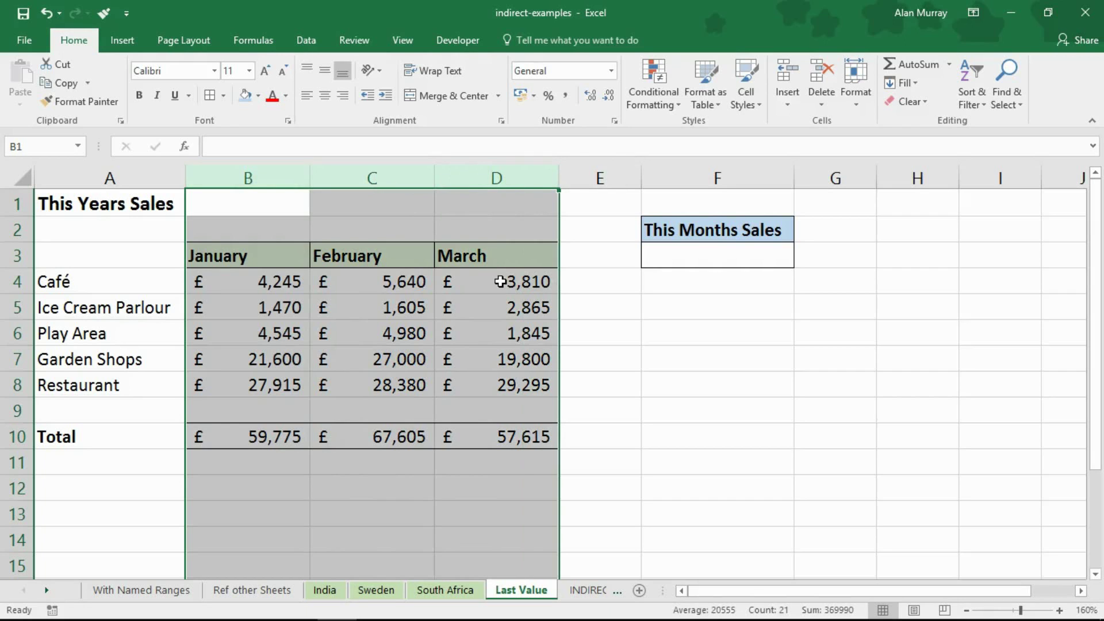
pyautogui.click(570, 174)
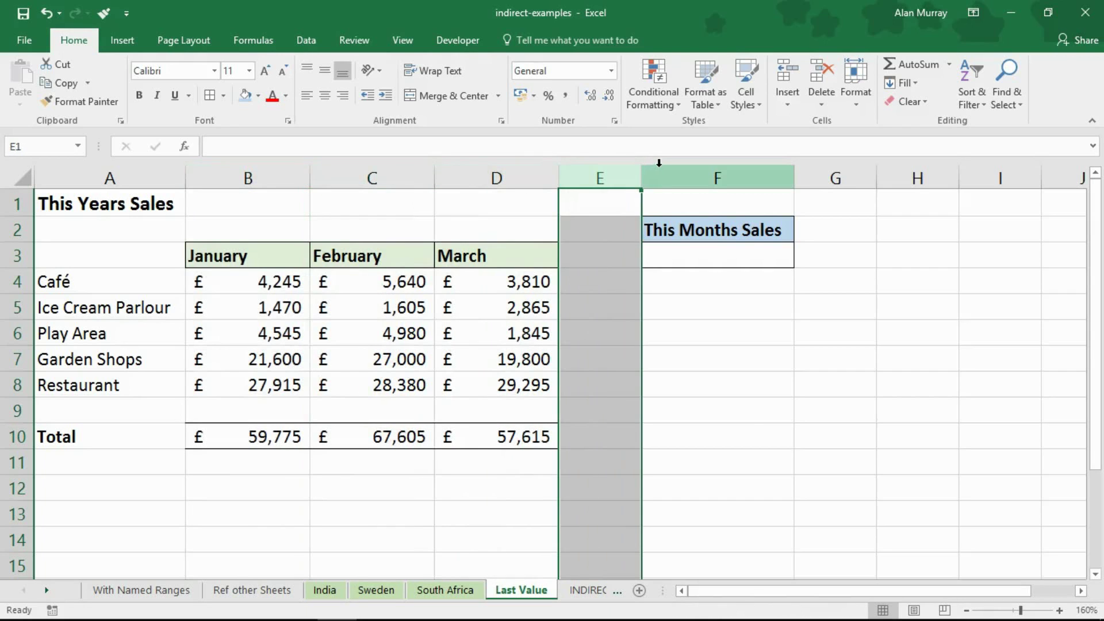
pyautogui.click(719, 173)
pyautogui.click(806, 175)
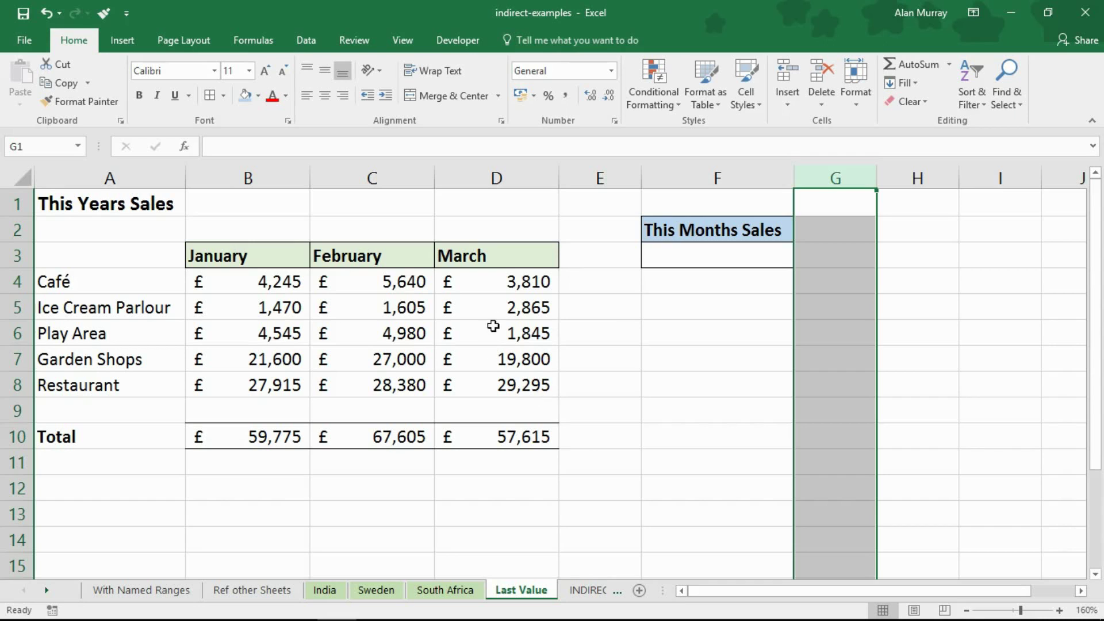
pyautogui.click(501, 178)
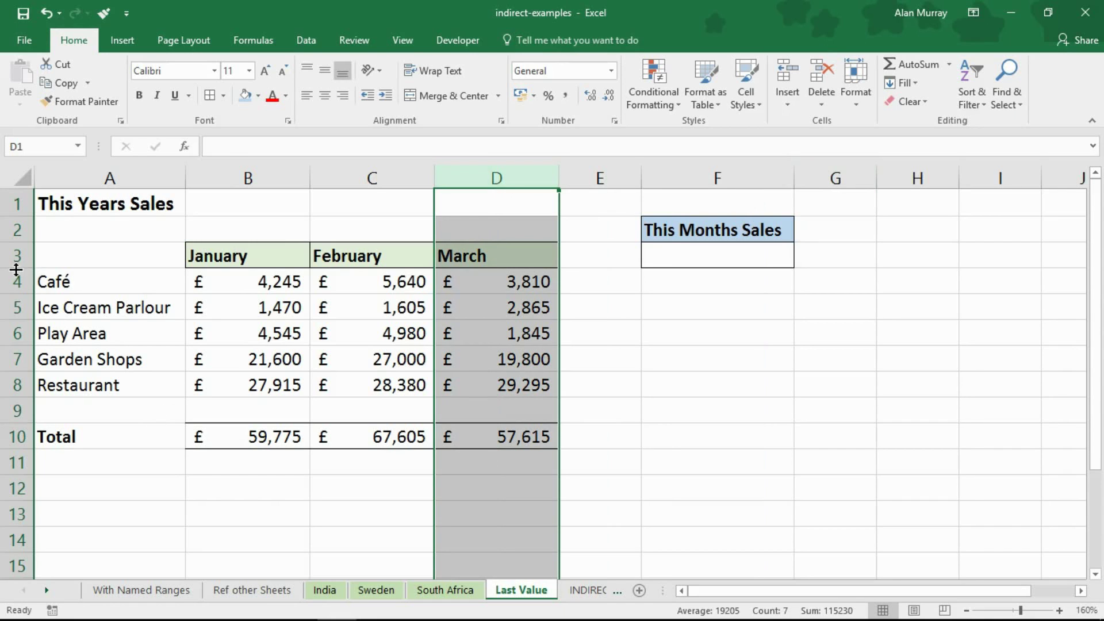
pyautogui.moveTo(11, 280); pyautogui.dragTo(9, 402)
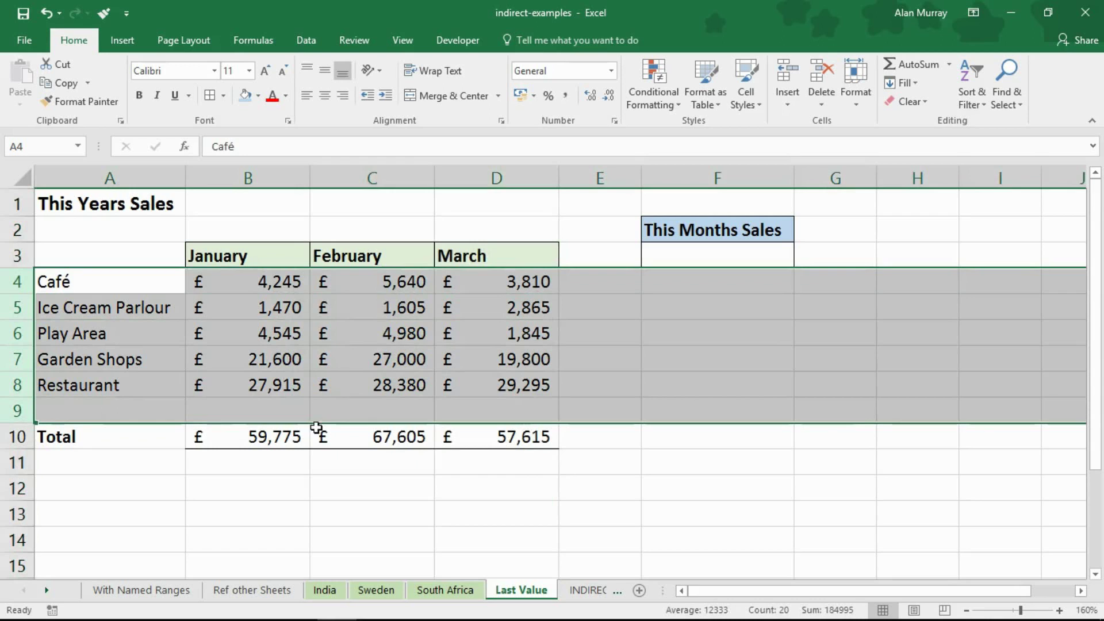
pyautogui.click(585, 481)
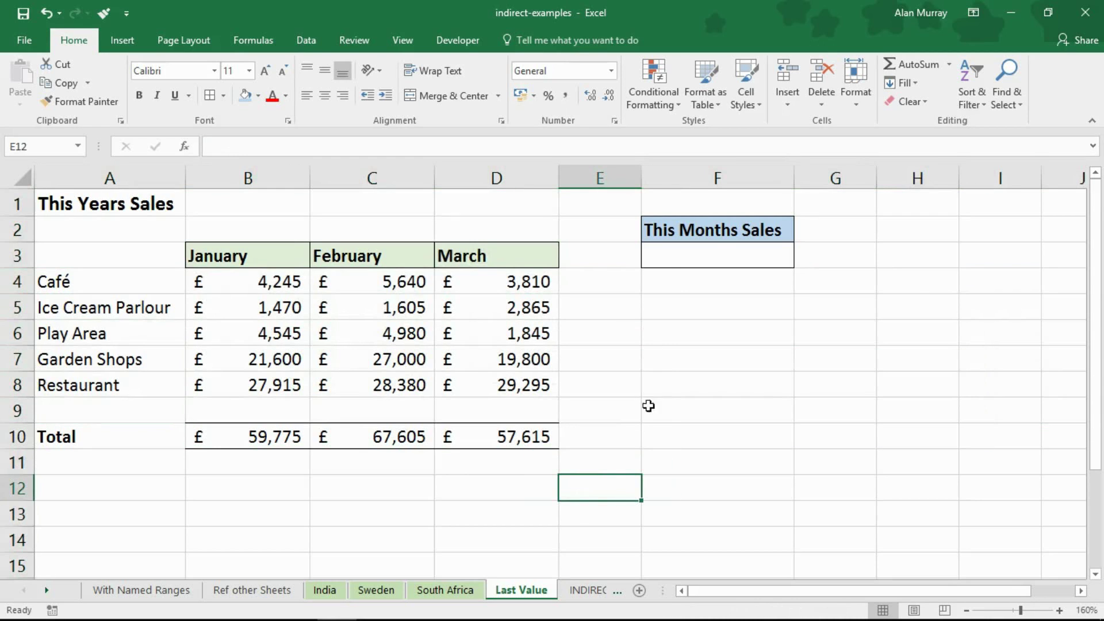
pyautogui.click(716, 250)
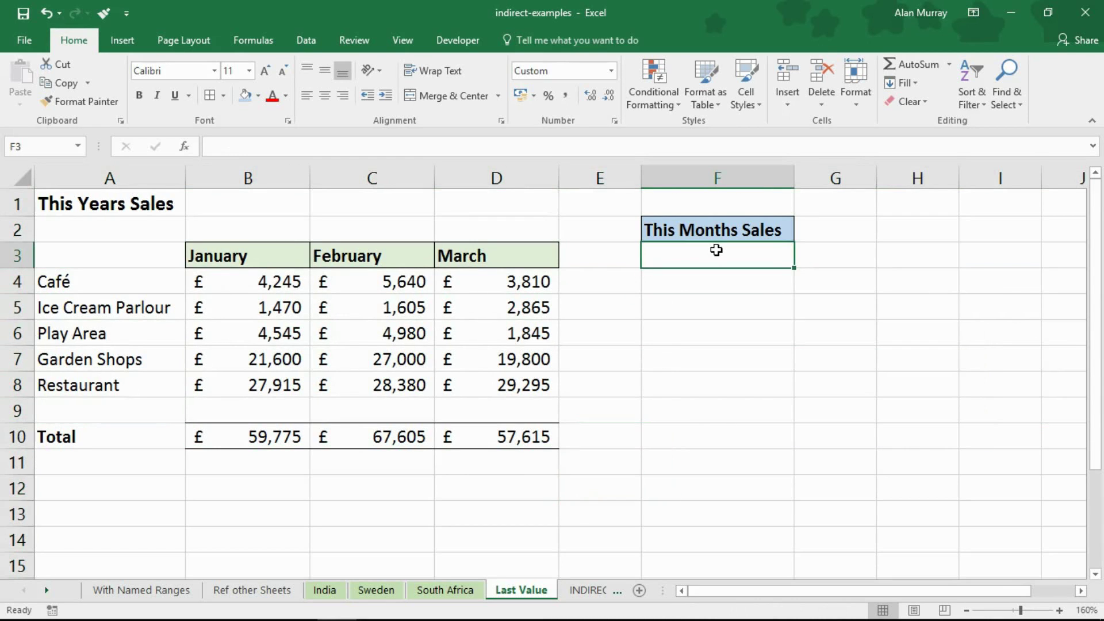
# Step: Check the March SUM total in D10, review columns E–G, and select F3 under This Months Sales
pyautogui.click(527, 439)
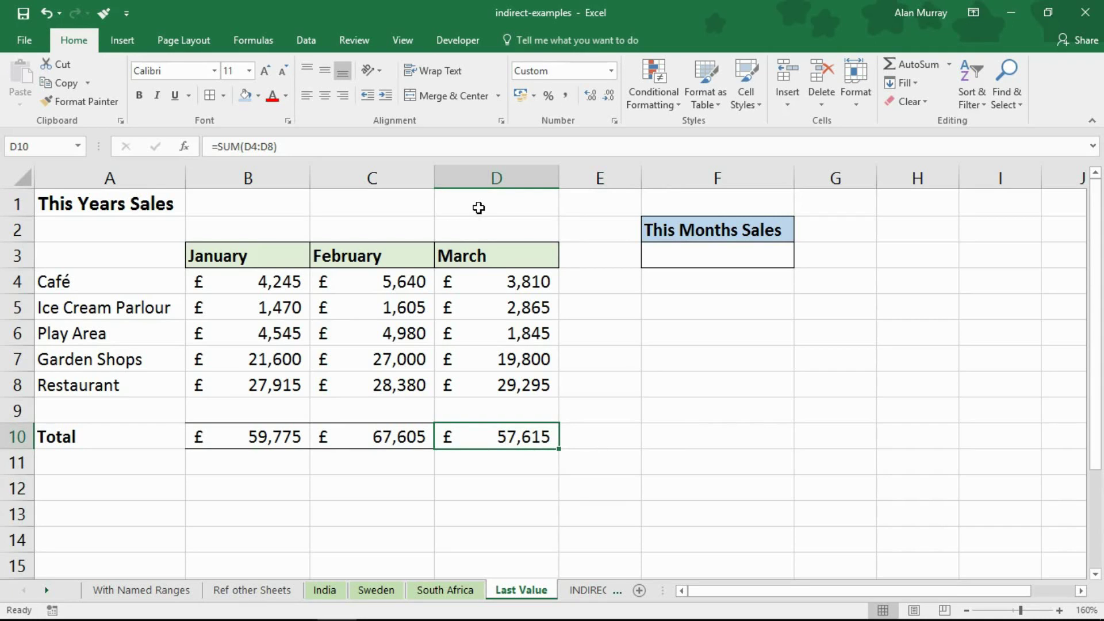
pyautogui.click(577, 172)
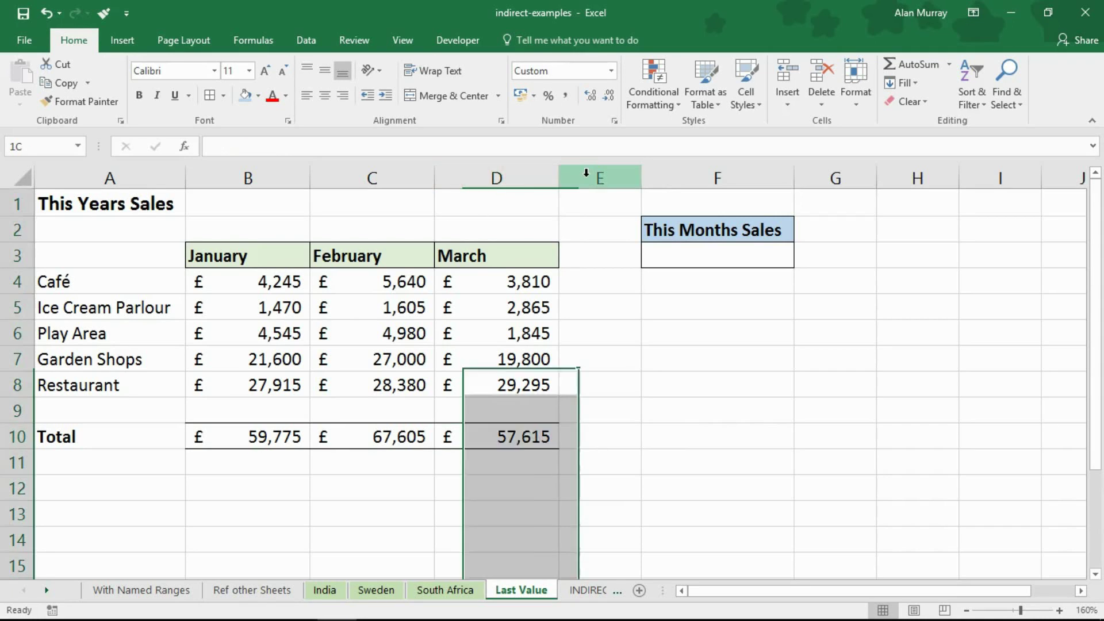
pyautogui.click(711, 172)
pyautogui.click(823, 172)
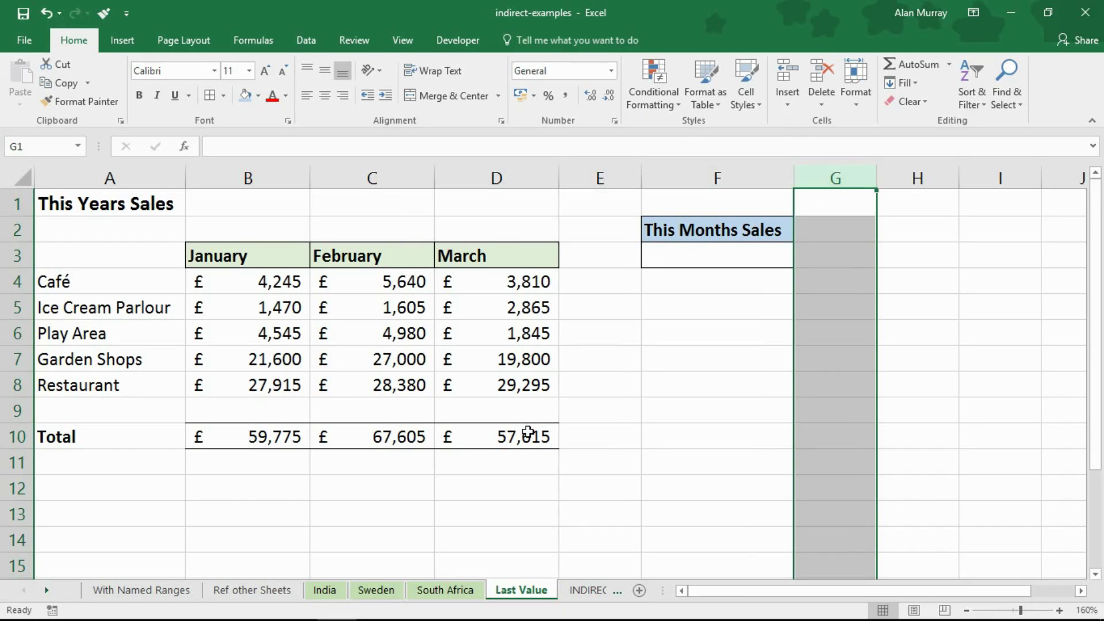
pyautogui.click(526, 468)
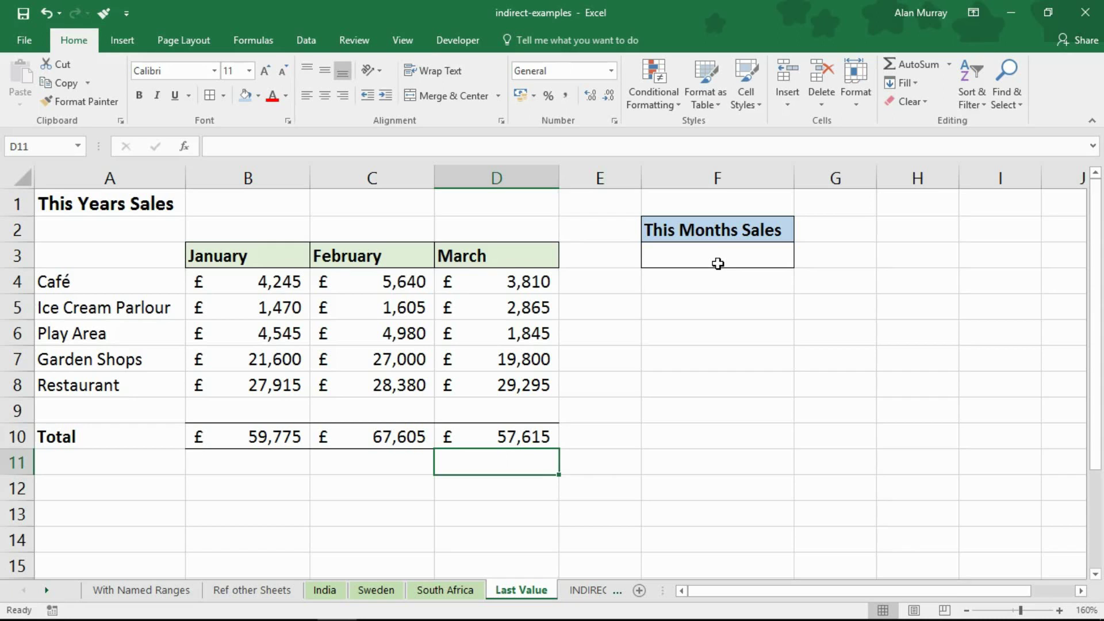
pyautogui.click(718, 264)
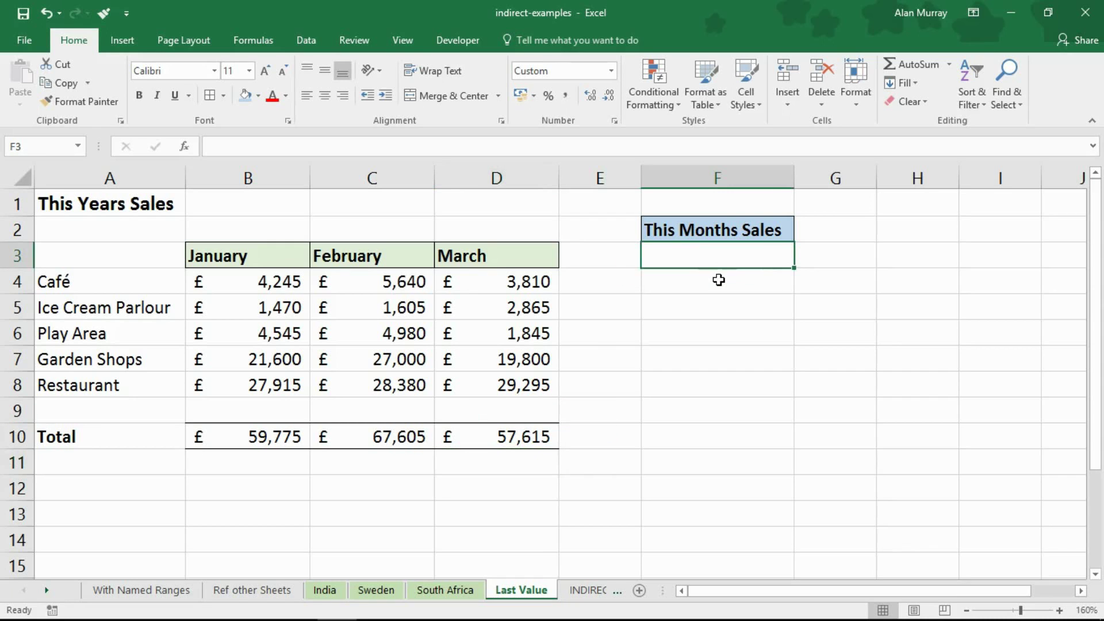
# Step: Begin =INDIRECT( in F3 using AutoComplete, leaving the formula open for arguments
pyautogui.write('=indi')
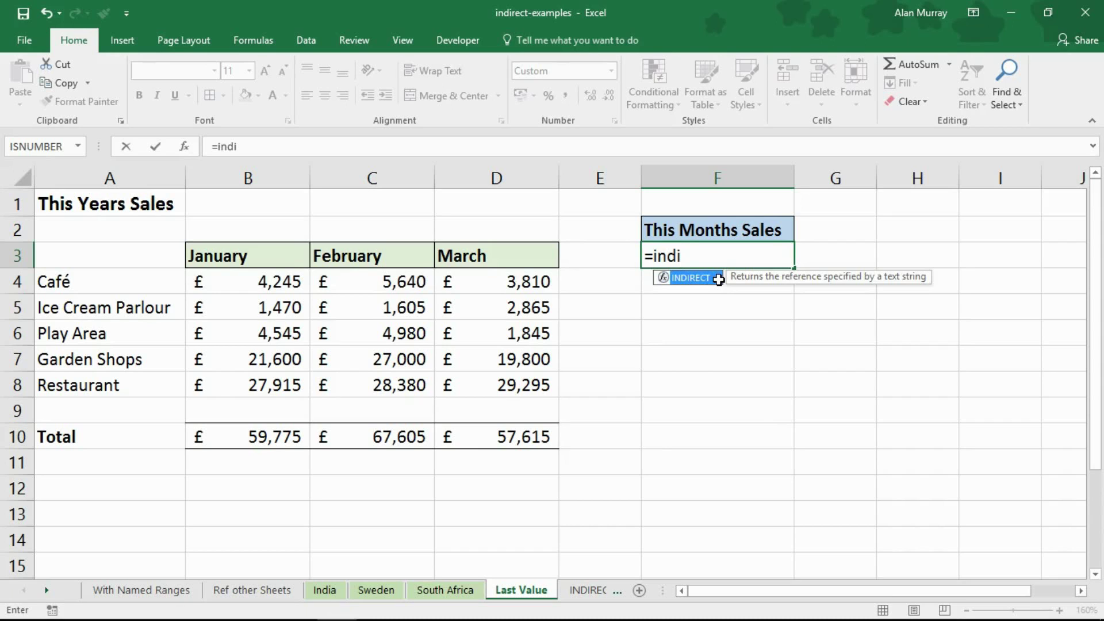
pyautogui.write('rect(')
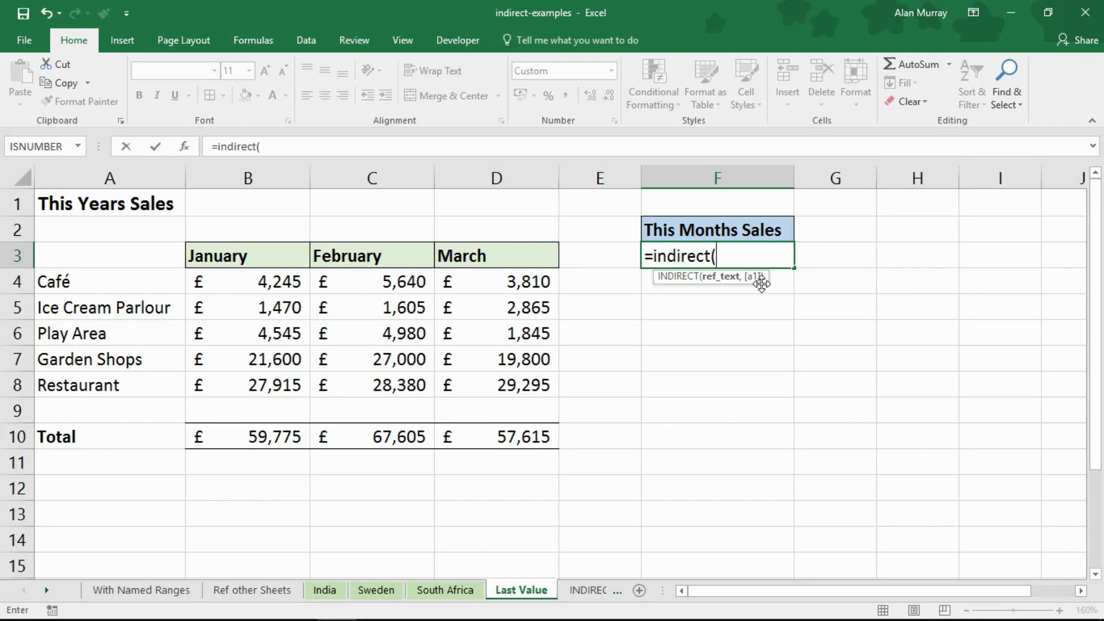
pyautogui.write(',')
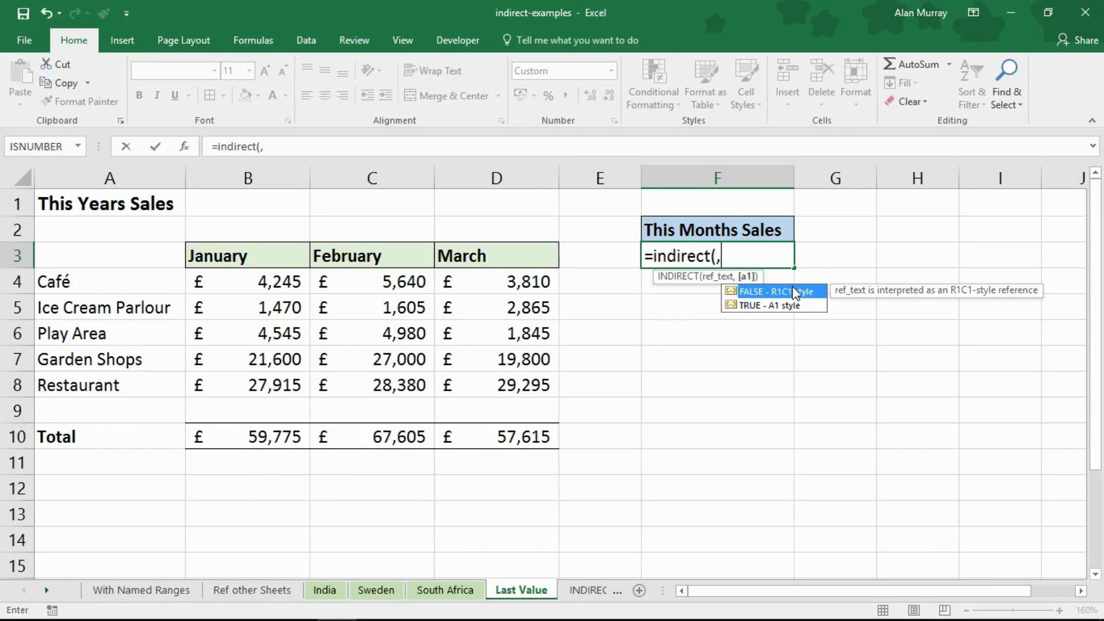
# Step: Build the INDIRECT reference text "R10C"&COUNTA(10:10) in F3's formula
pyautogui.press('BackSpace')
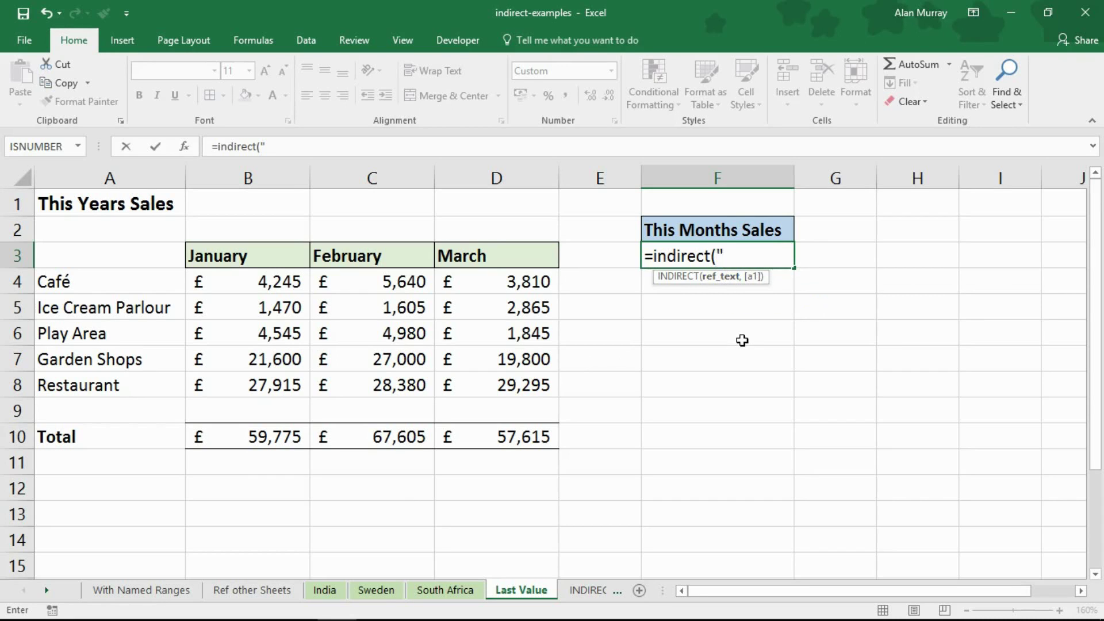
pyautogui.write('"R10')
pyautogui.moveTo(723, 256); pyautogui.dragTo(771, 263)
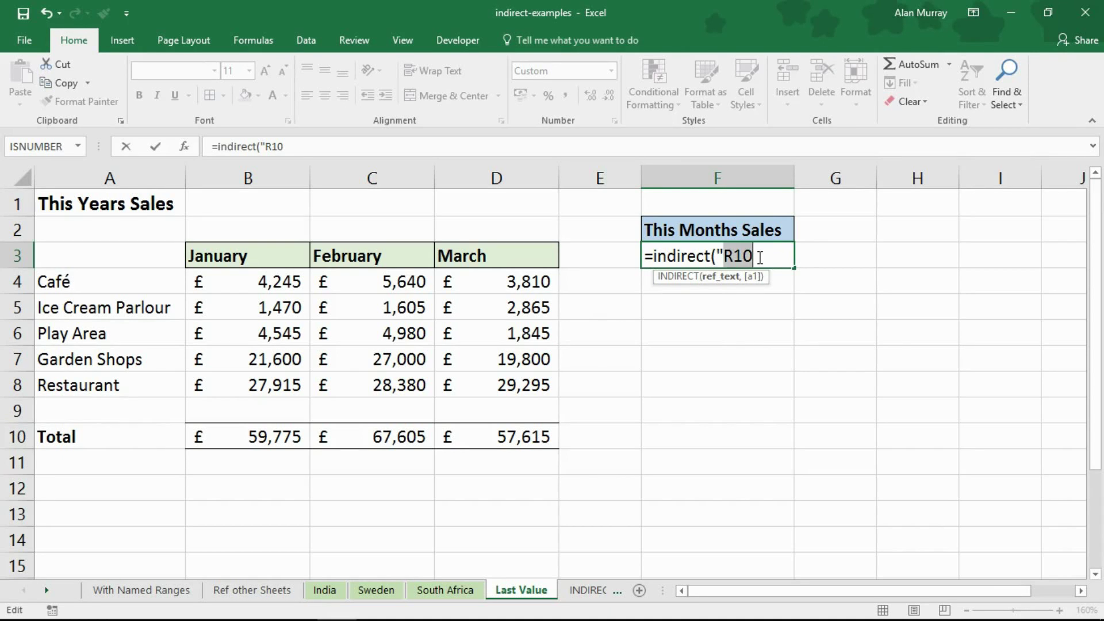
pyautogui.click(759, 262)
pyautogui.write('C')
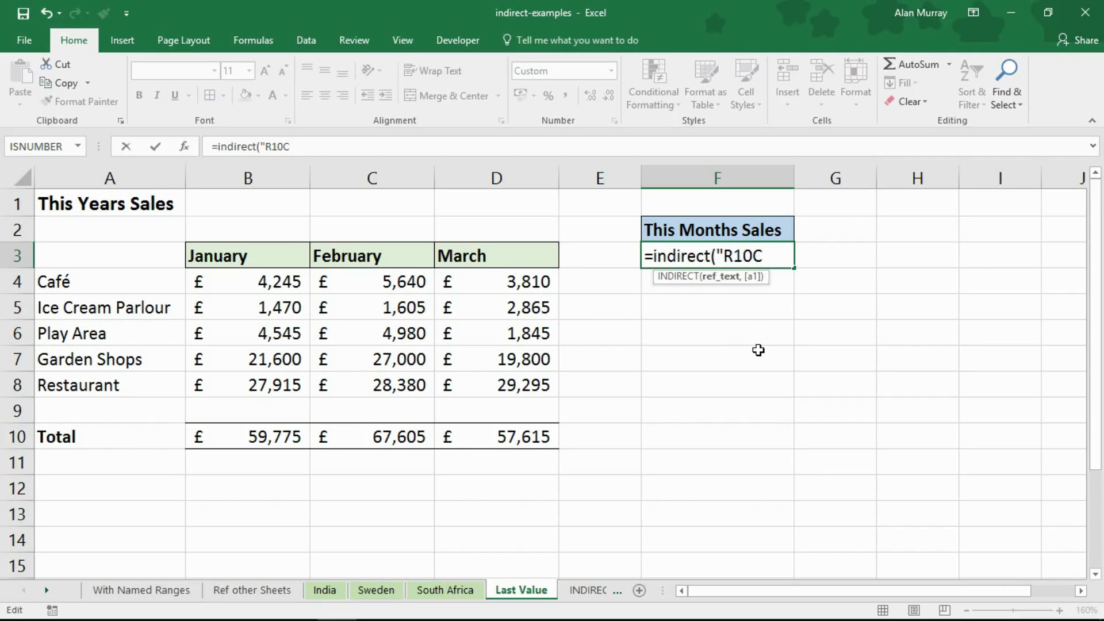
pyautogui.write('"&')
pyautogui.write('COU')
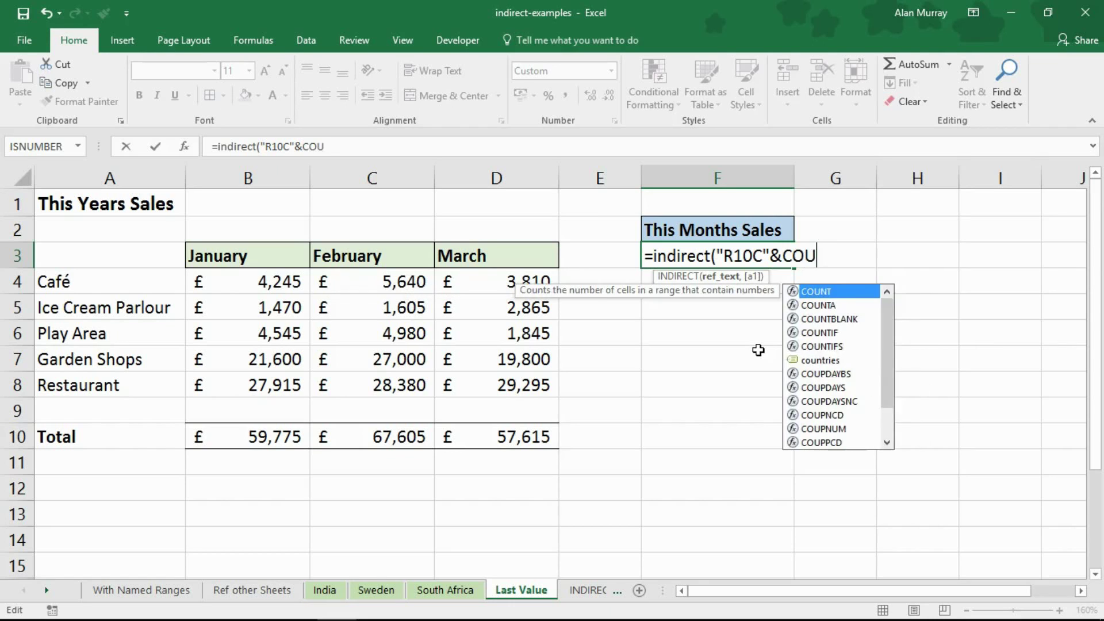
pyautogui.write('NTA')
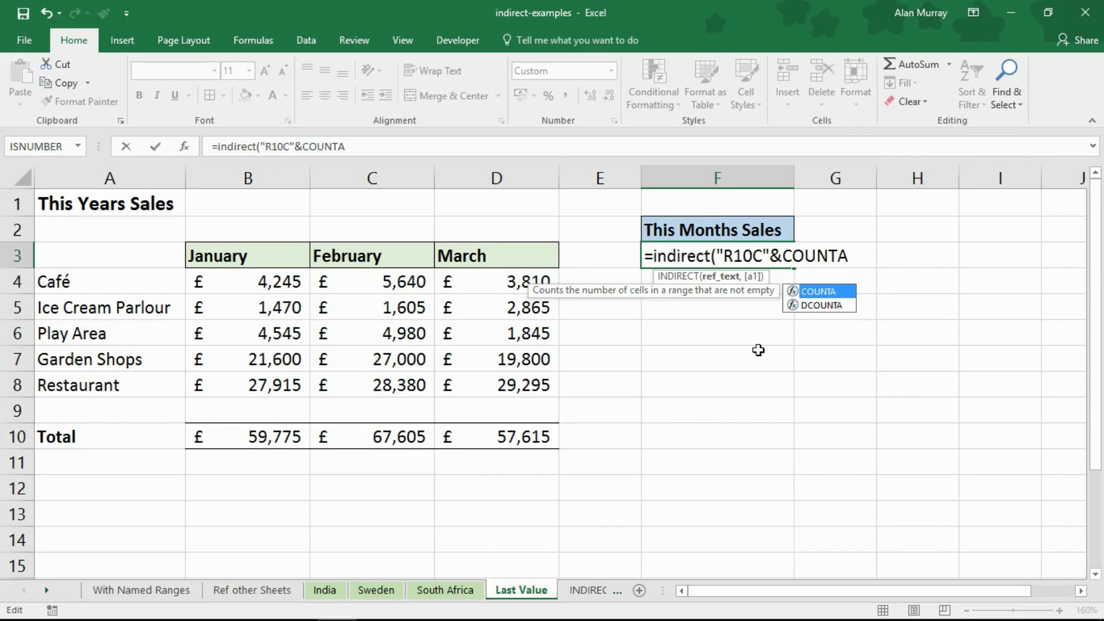
pyautogui.write('(')
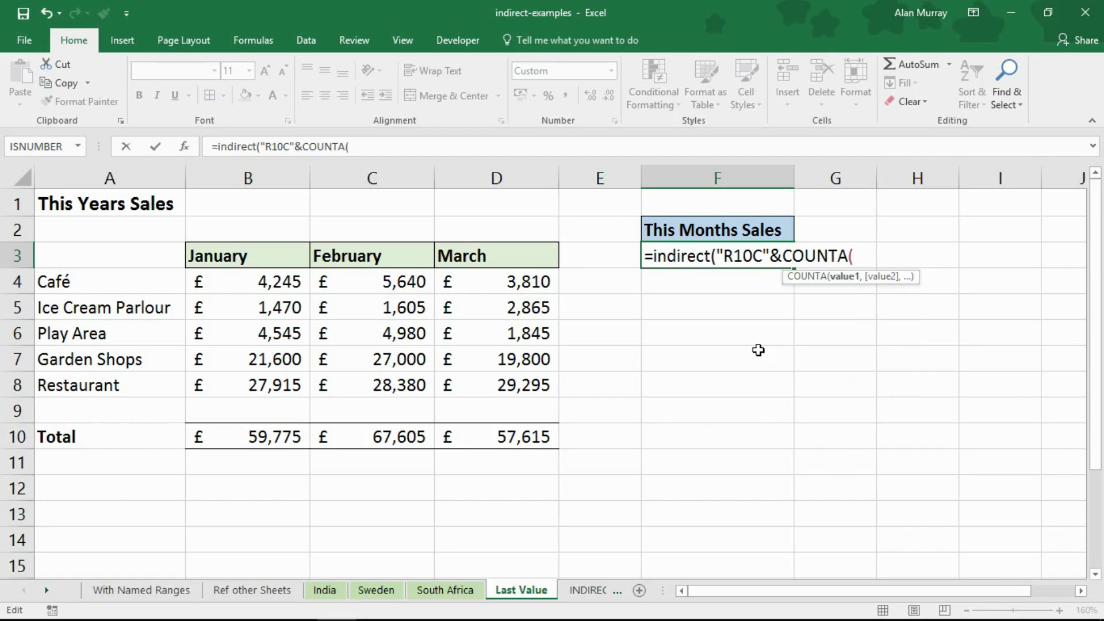
pyautogui.click(13, 437)
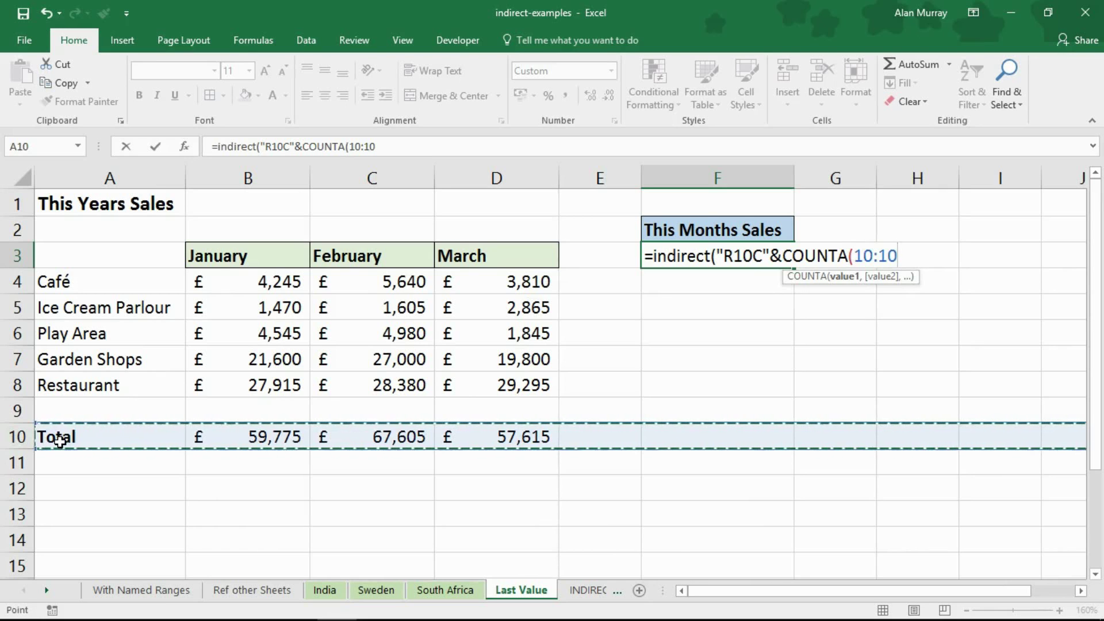
pyautogui.write(')')
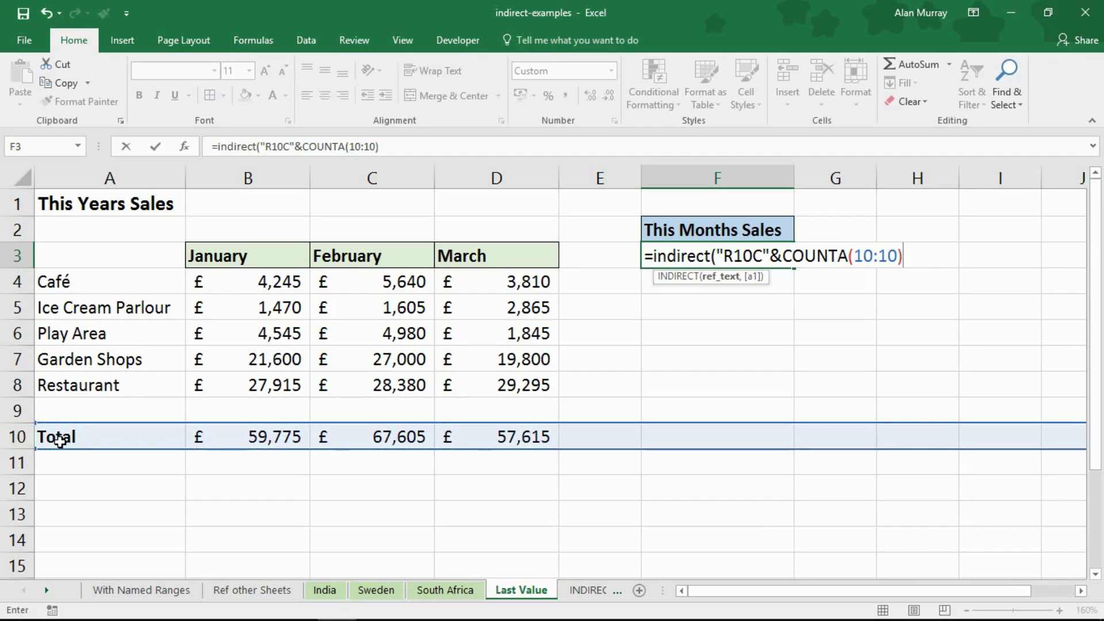
pyautogui.write(',')
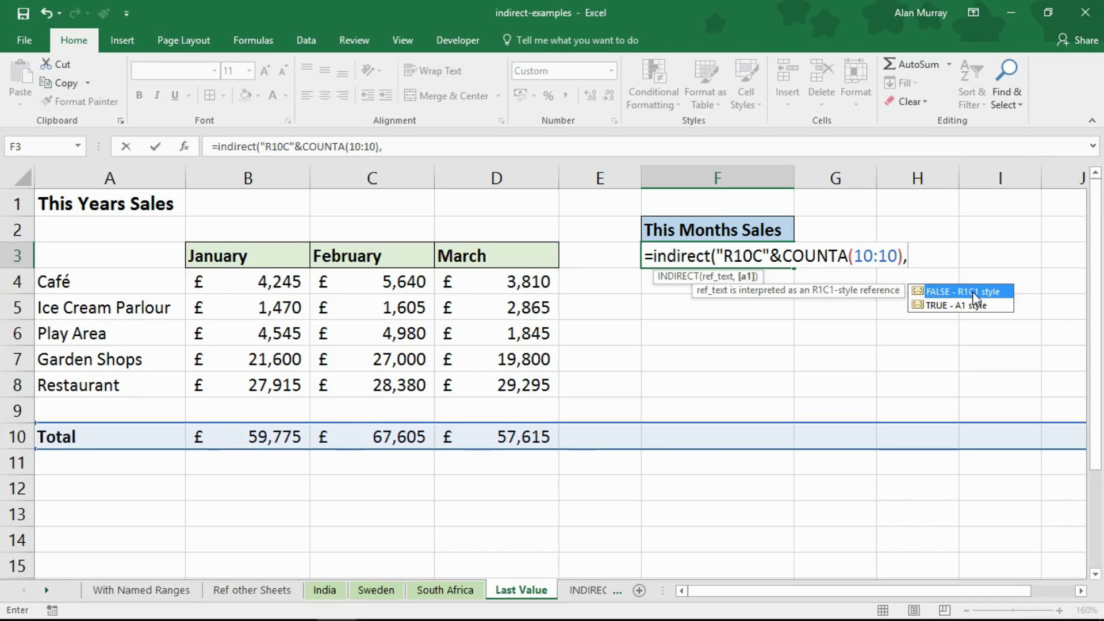
# Step: Close and commit F3's INDIRECT formula, which returns the last Total, £57,615
pyautogui.press('Tab')
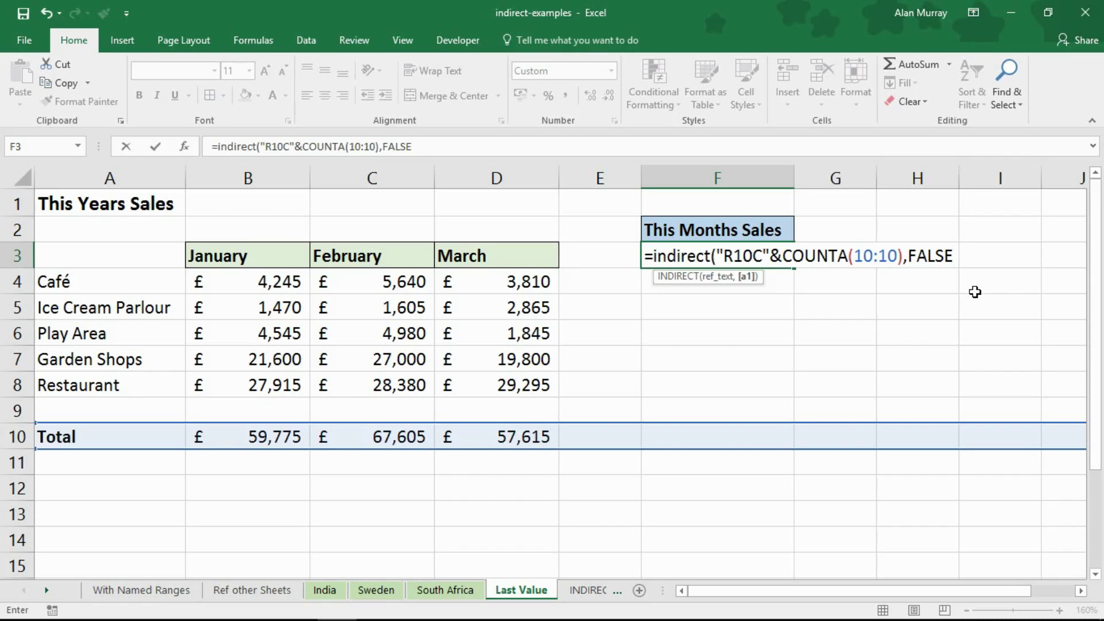
pyautogui.write(')')
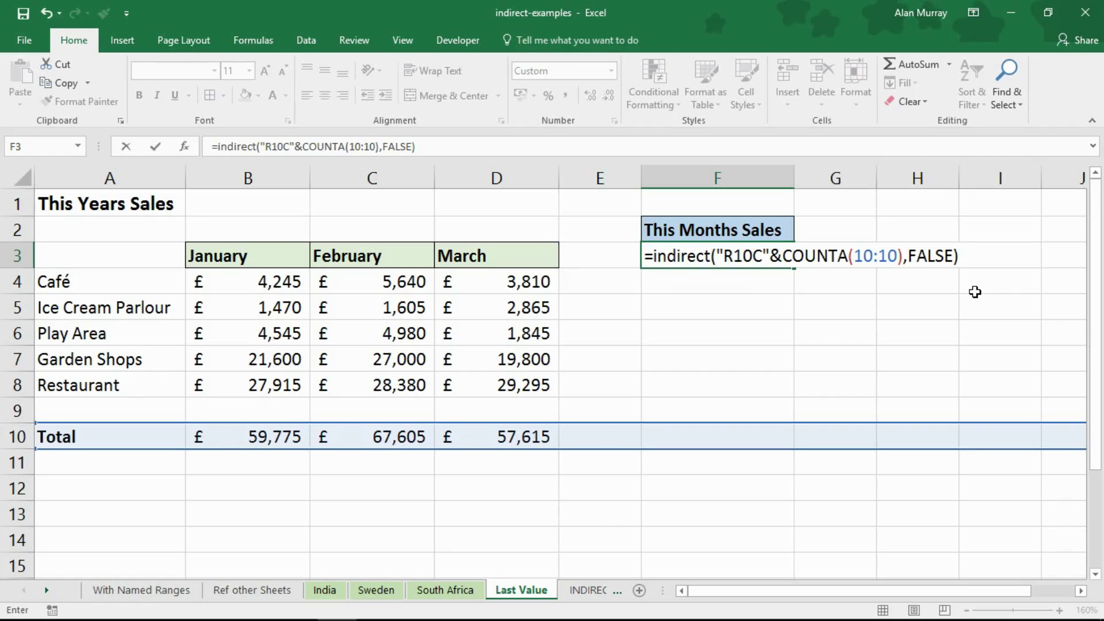
pyautogui.press('Return')
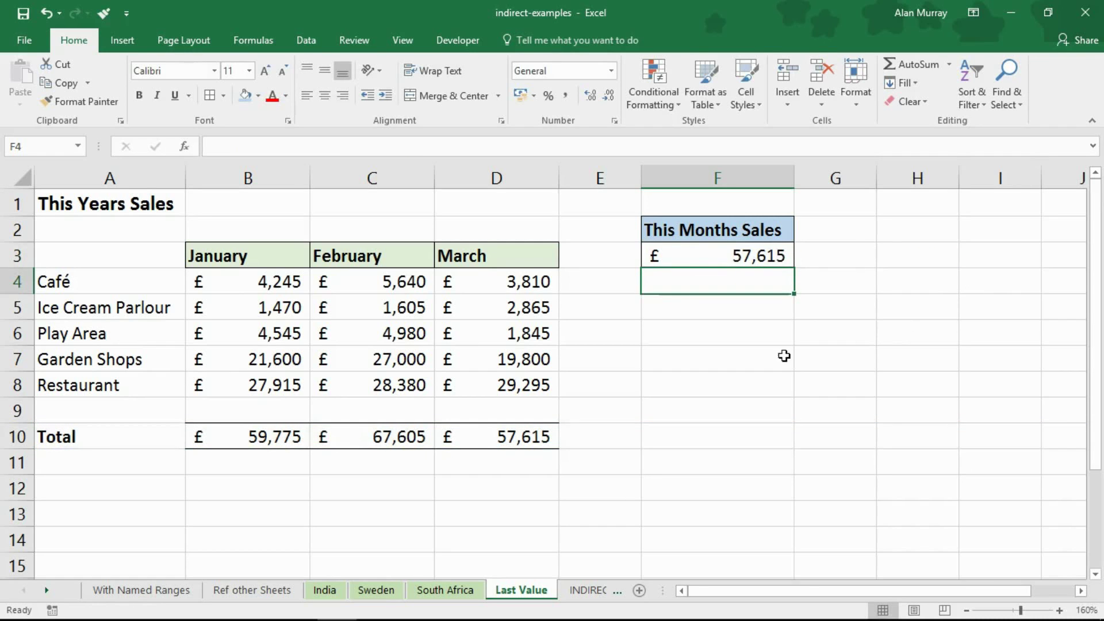
# Step: Test F3 with a temporary 456 in E10, confirm F3 returns it, then clear E10
pyautogui.click(535, 437)
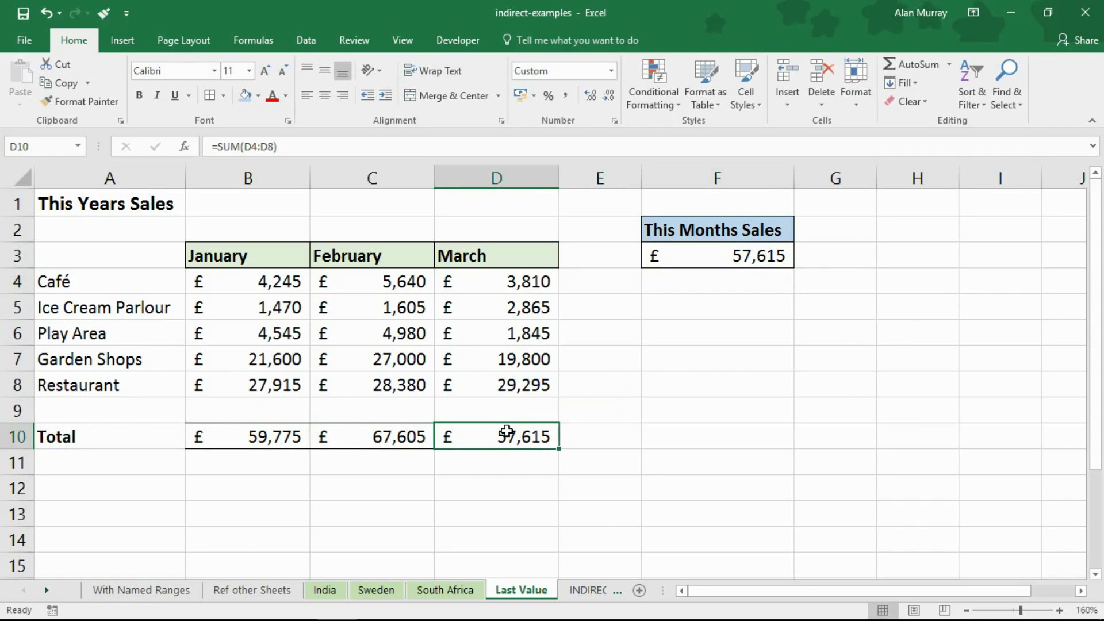
pyautogui.click(592, 428)
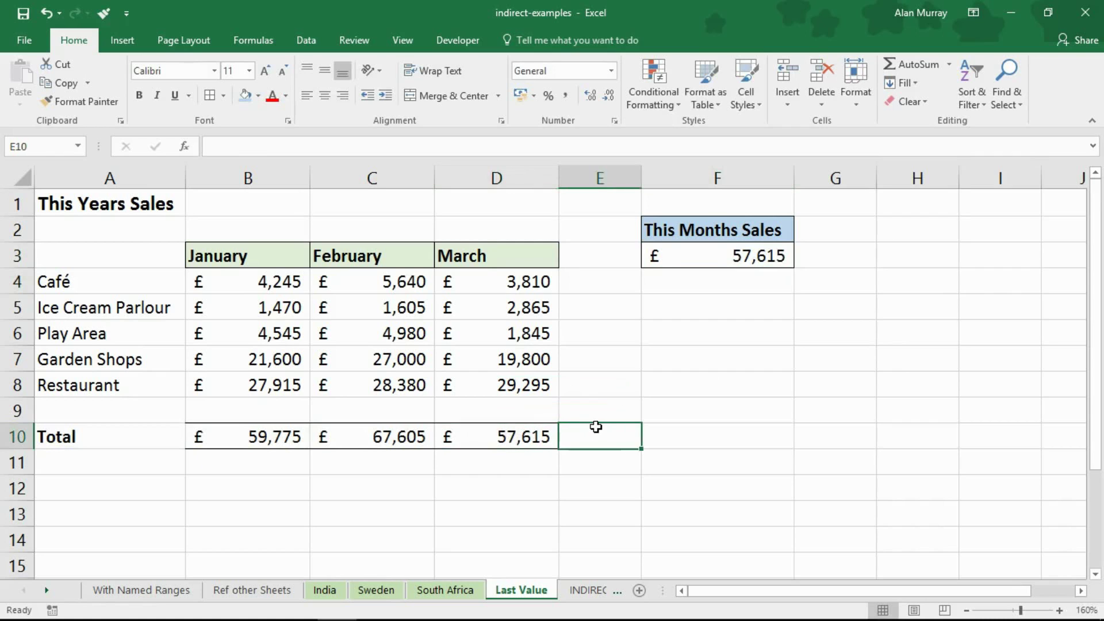
pyautogui.write('456')
pyautogui.press('Return')
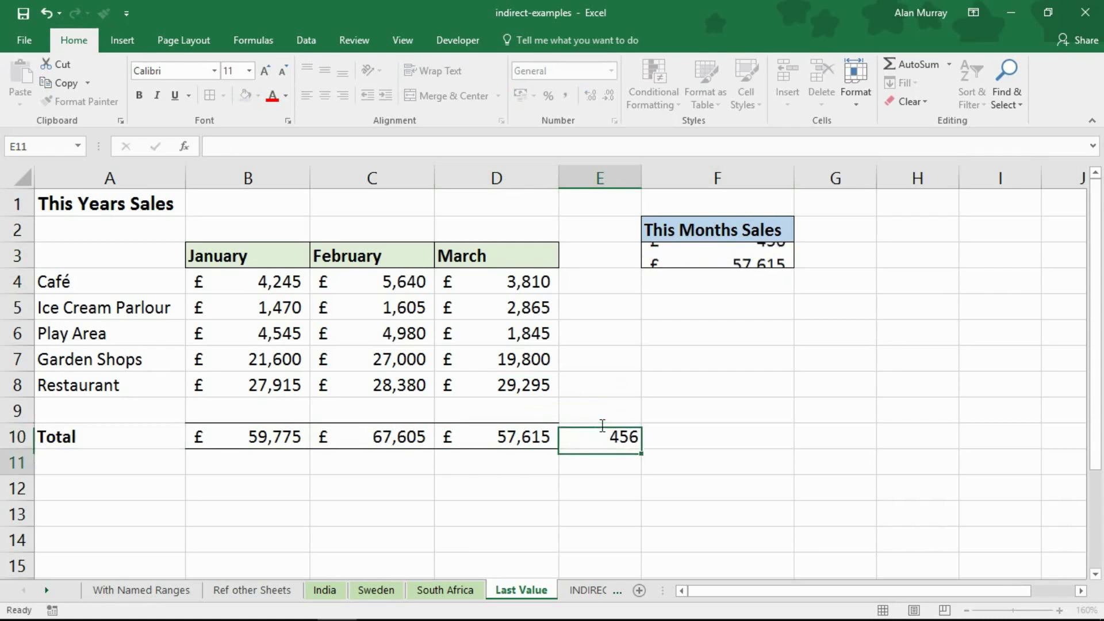
pyautogui.click(755, 255)
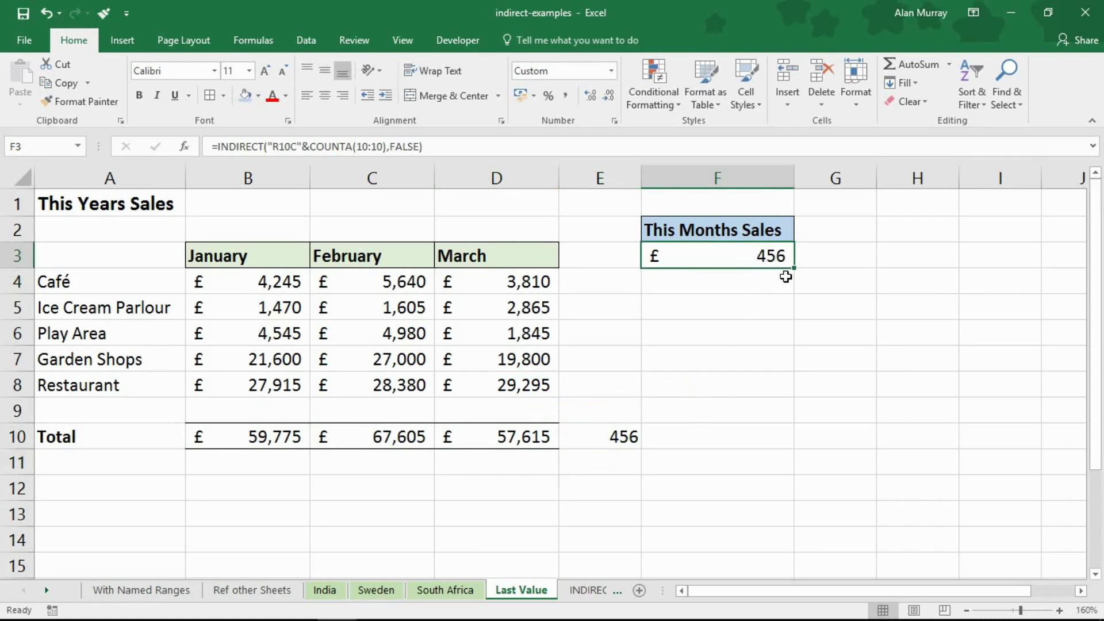
pyautogui.click(635, 440)
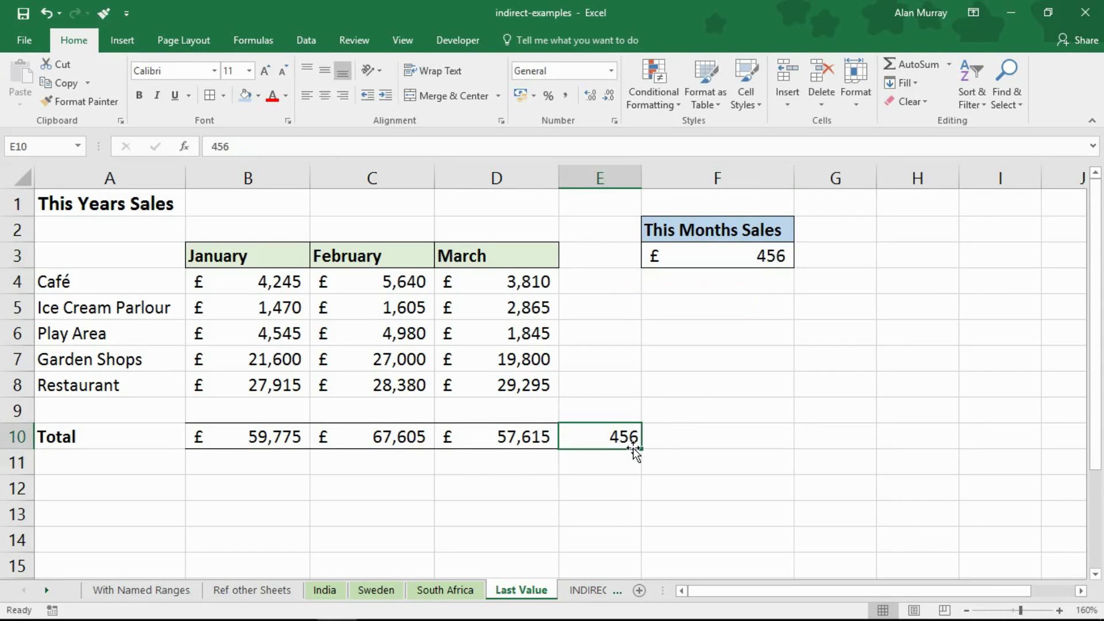
pyautogui.press('Delete')
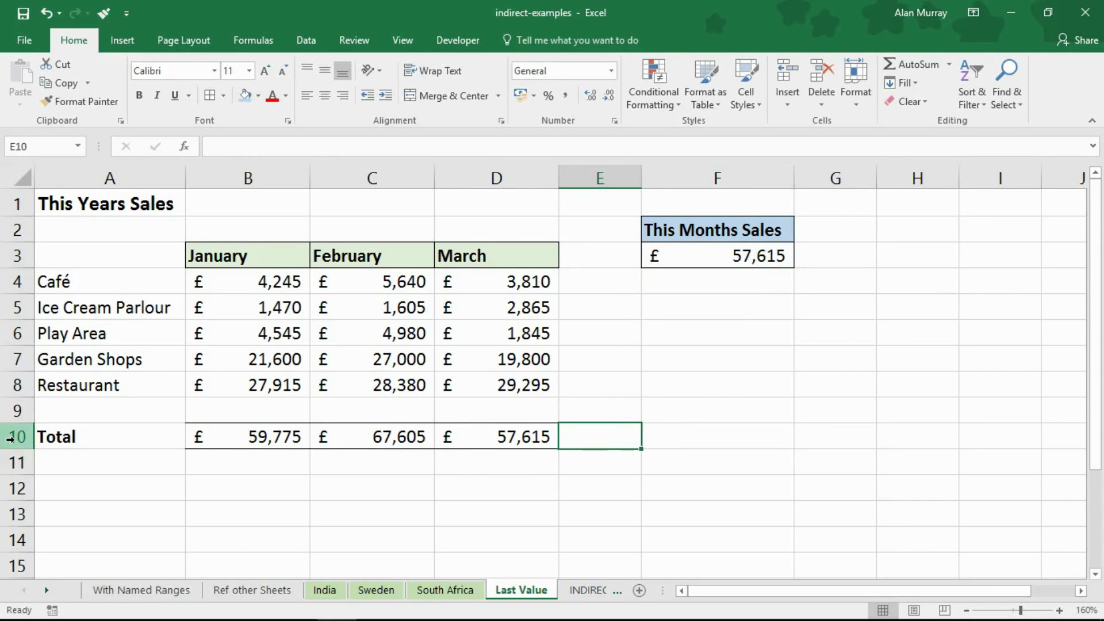
# Step: Review the Total row, the This Months Sales heading and F3's INDIRECT formula
pyautogui.click(10, 439)
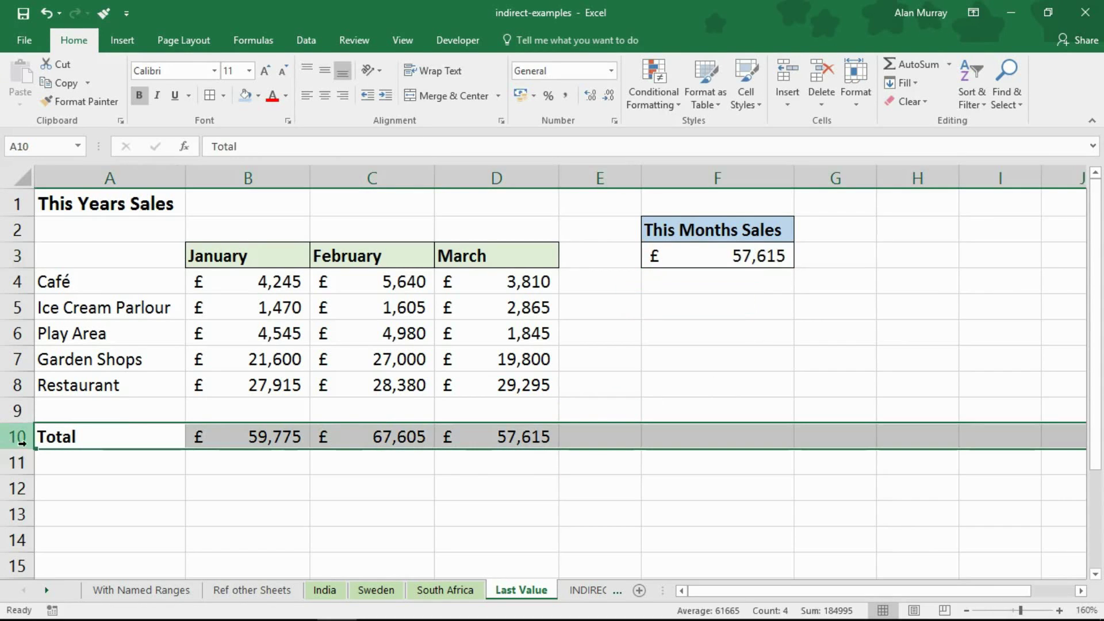
pyautogui.click(674, 377)
pyautogui.click(693, 228)
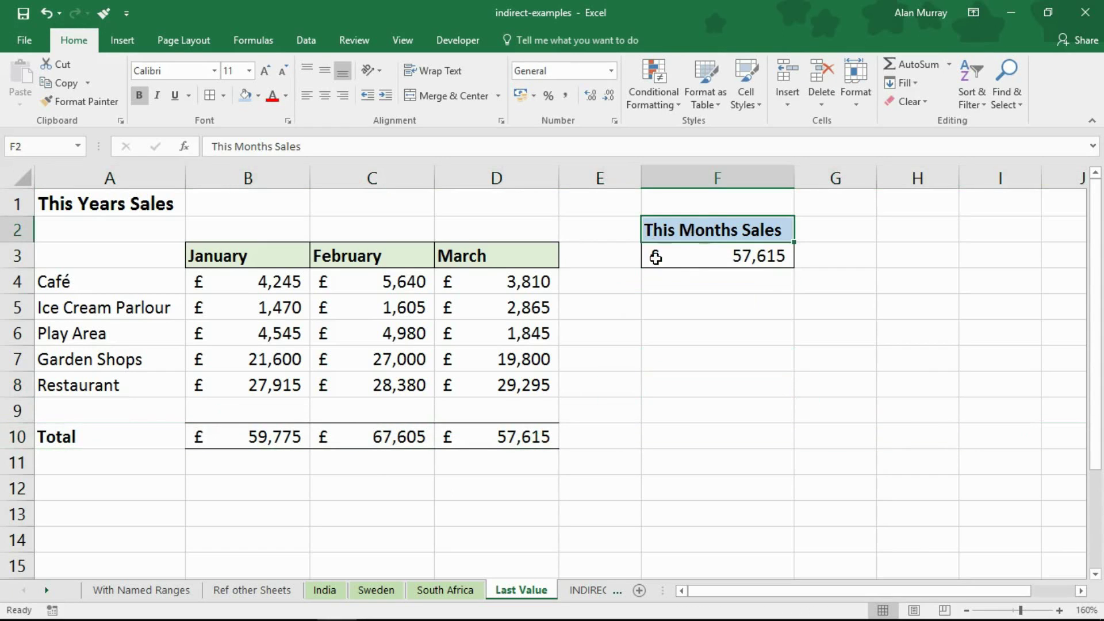
pyautogui.click(709, 255)
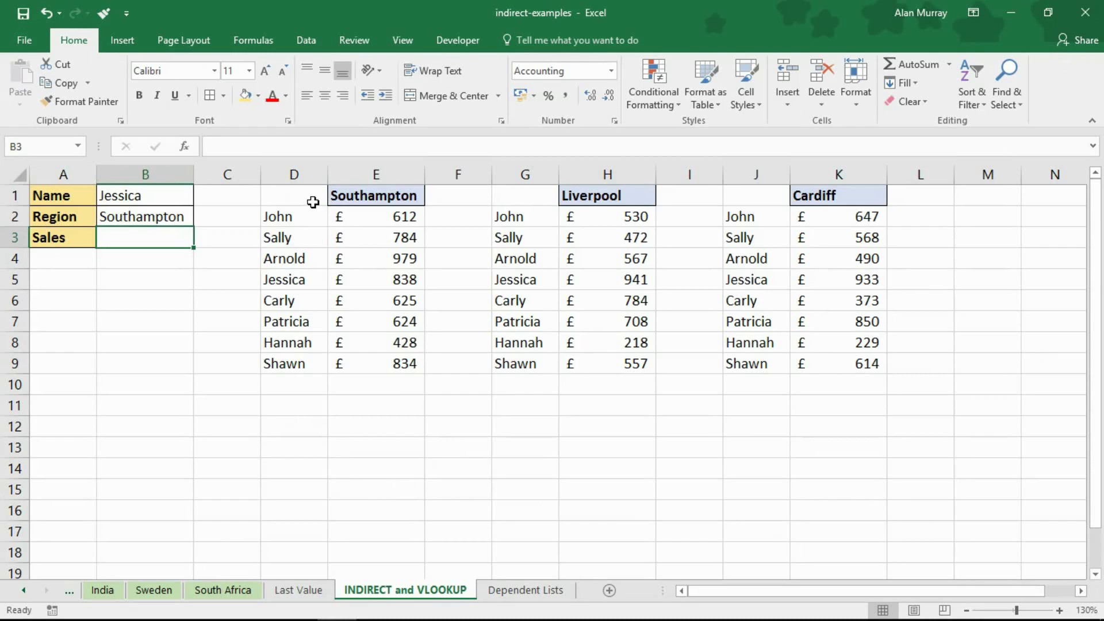
pyautogui.moveTo(313, 201); pyautogui.dragTo(389, 362)
pyautogui.moveTo(535, 195); pyautogui.dragTo(645, 364)
pyautogui.moveTo(752, 192); pyautogui.dragTo(846, 360)
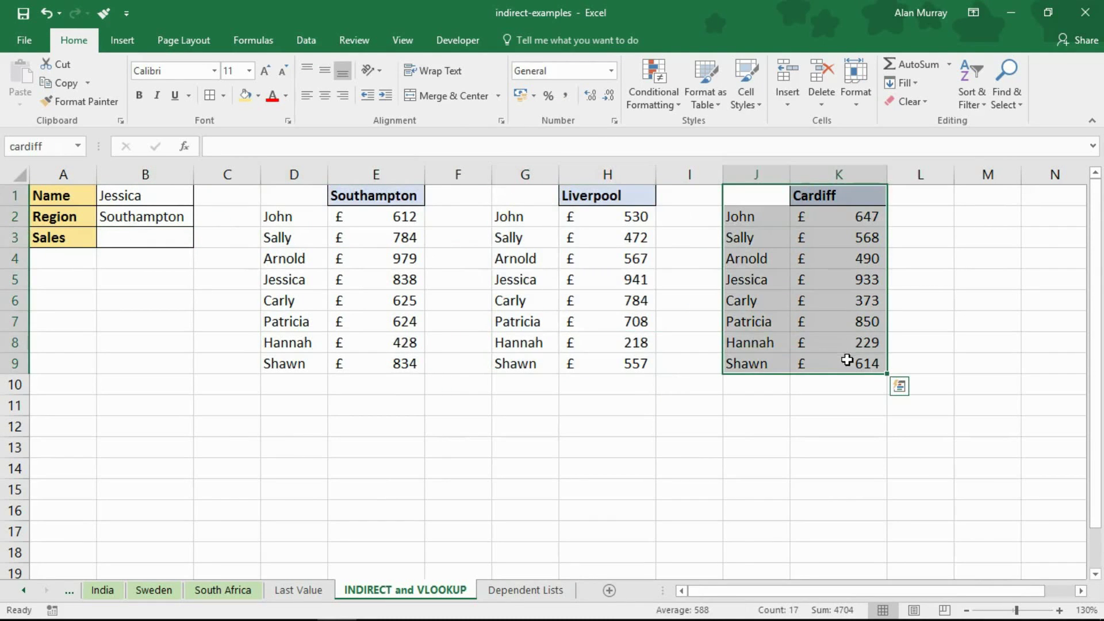
pyautogui.click(829, 421)
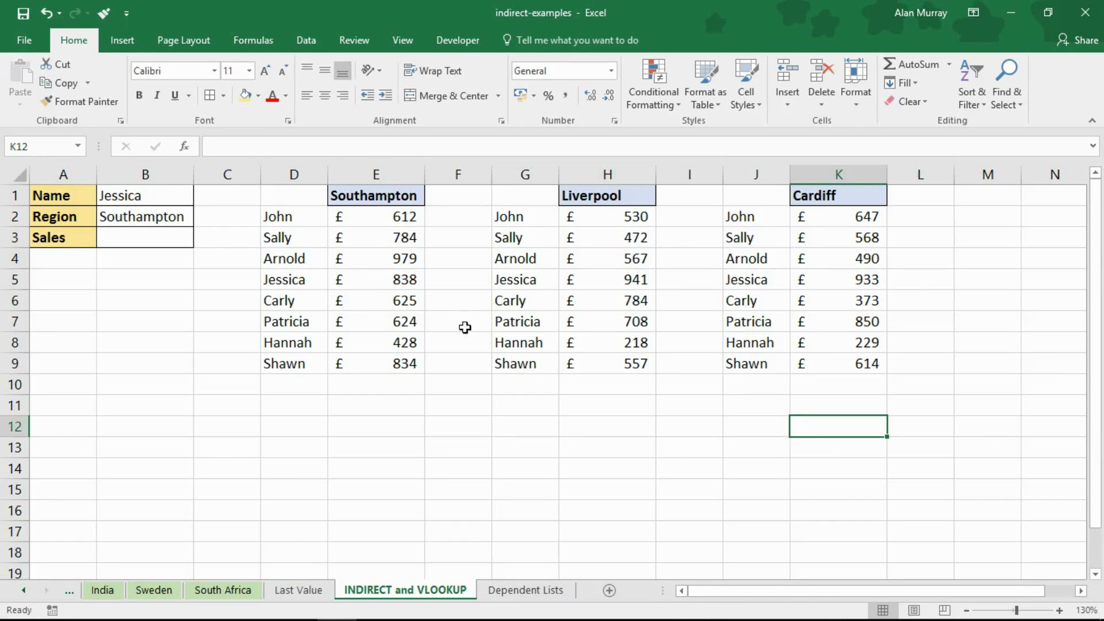
pyautogui.moveTo(305, 199); pyautogui.dragTo(414, 342)
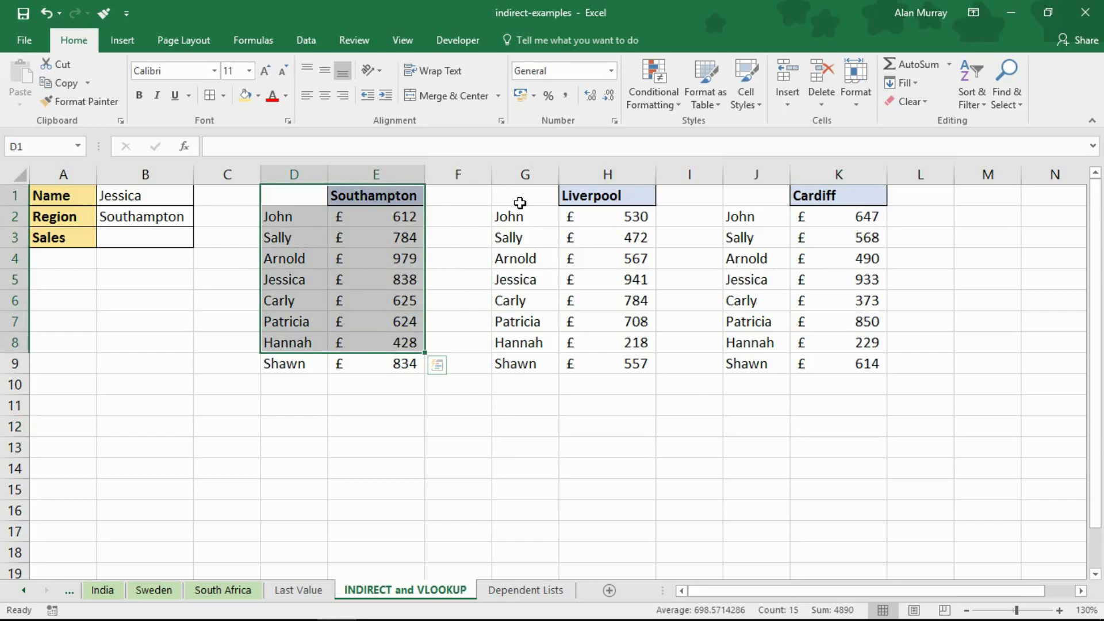
pyautogui.moveTo(518, 202); pyautogui.dragTo(613, 311)
pyautogui.click(492, 414)
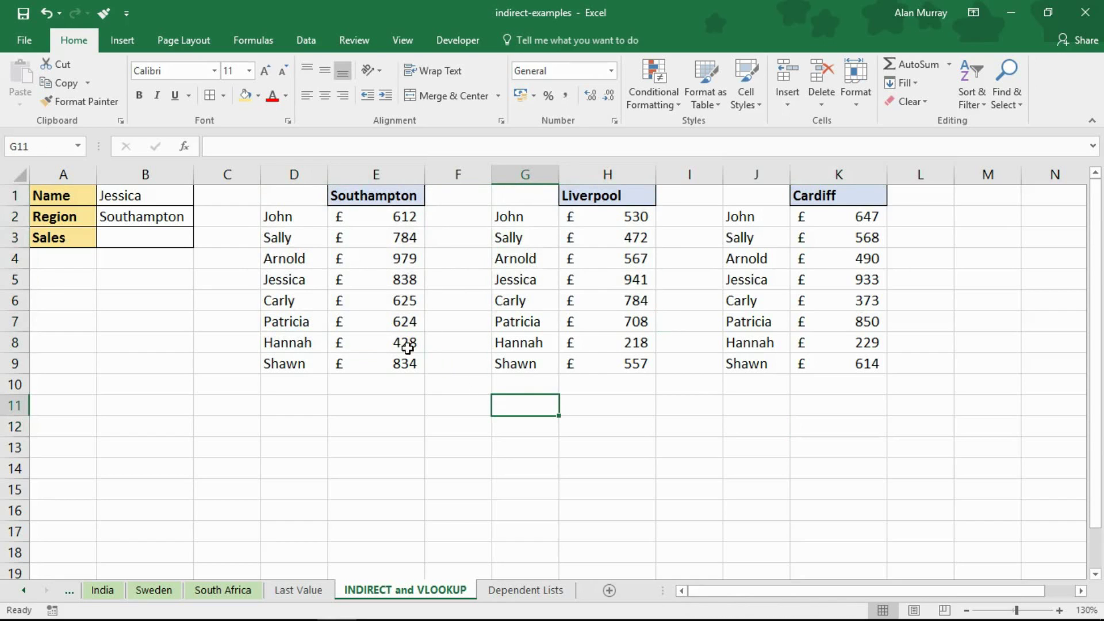
pyautogui.moveTo(67, 197); pyautogui.dragTo(170, 202)
pyautogui.moveTo(57, 216); pyautogui.dragTo(130, 219)
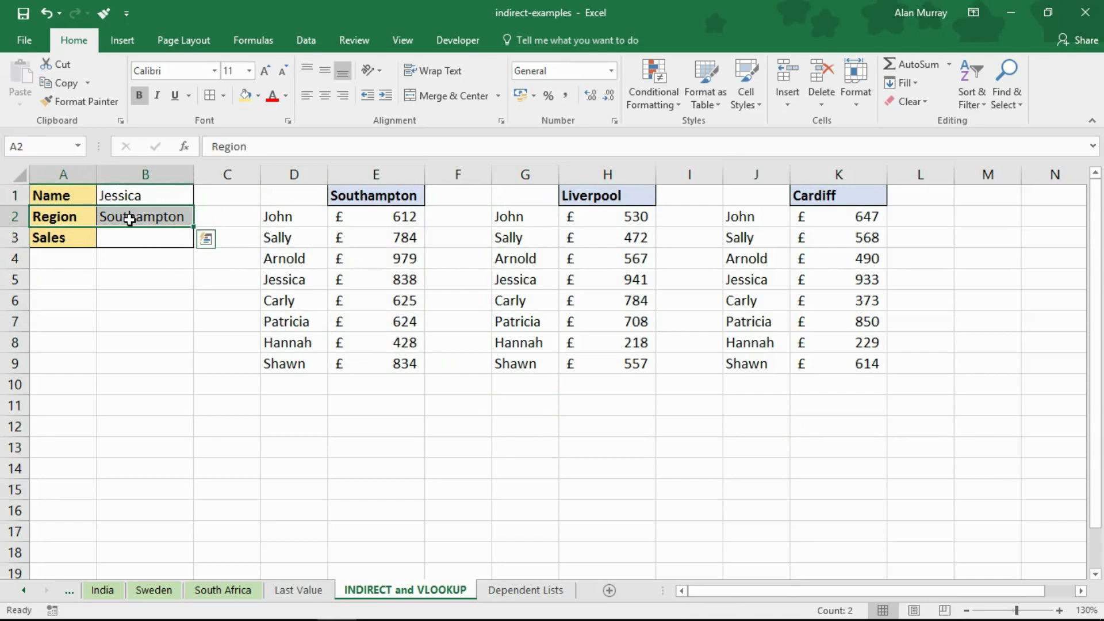
pyautogui.click(169, 240)
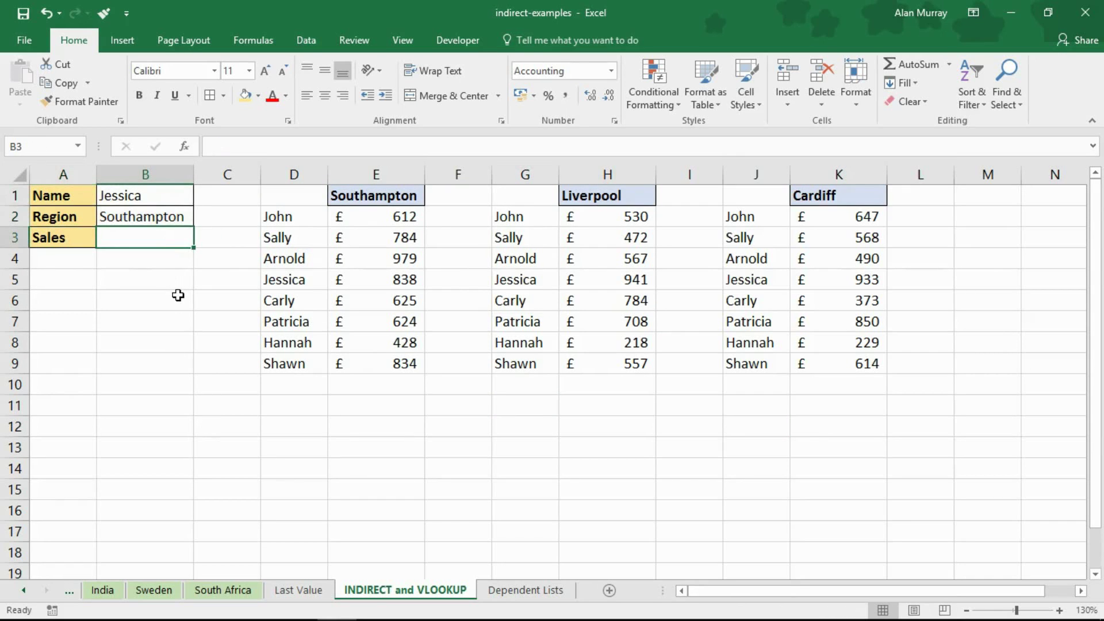
pyautogui.click(375, 279)
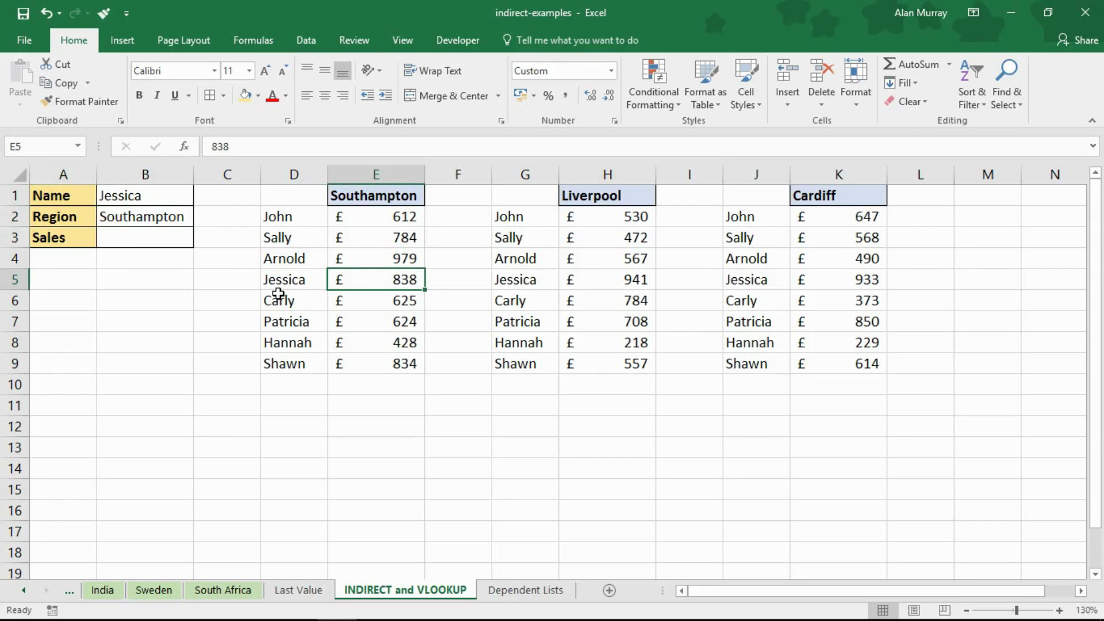
pyautogui.keyDown('ctrl'); pyautogui.scroll(2, 251, 327); pyautogui.keyUp('ctrl')
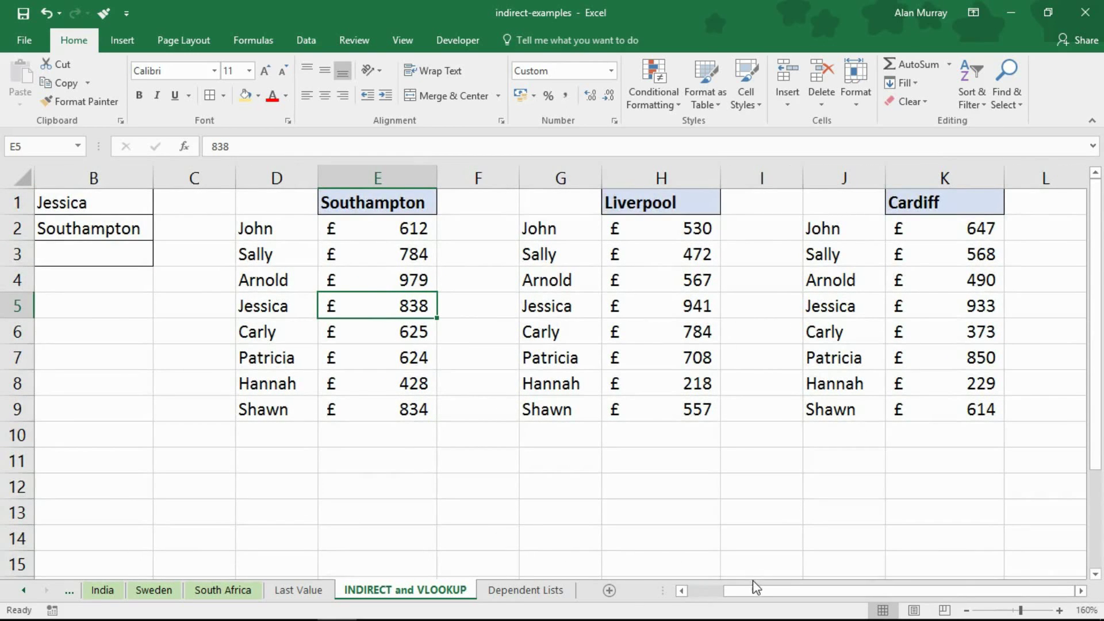
# Step: Enter =VLOOKUP(B1,B2,2,FALSE) in Sales cell B3, which returns #N/A
pyautogui.moveTo(754, 590); pyautogui.dragTo(669, 593)
pyautogui.click(200, 252)
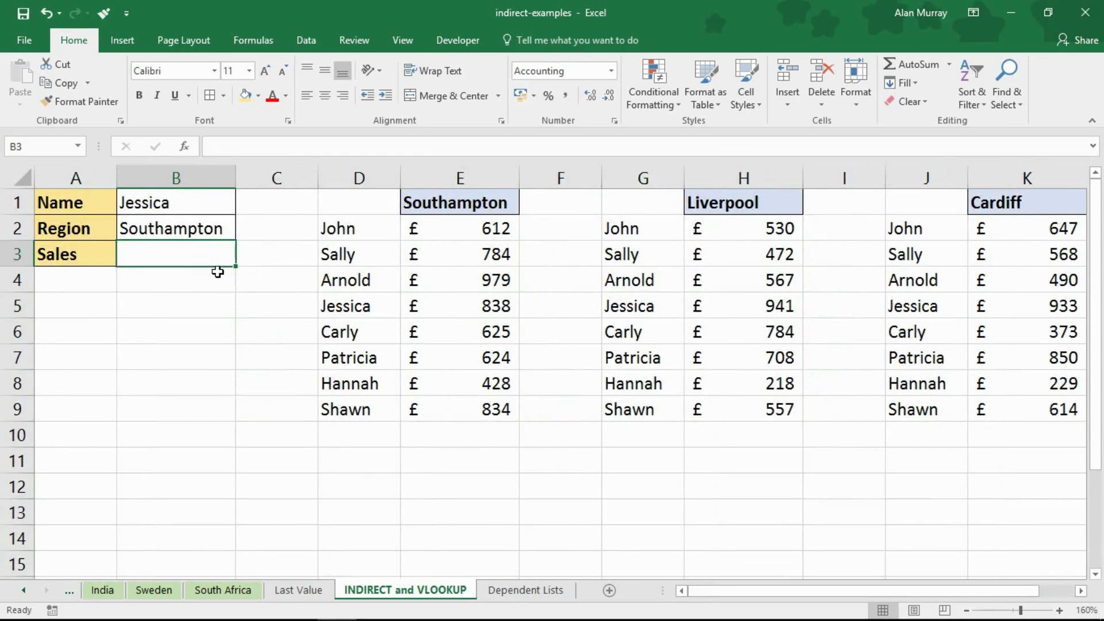
pyautogui.write('=vl')
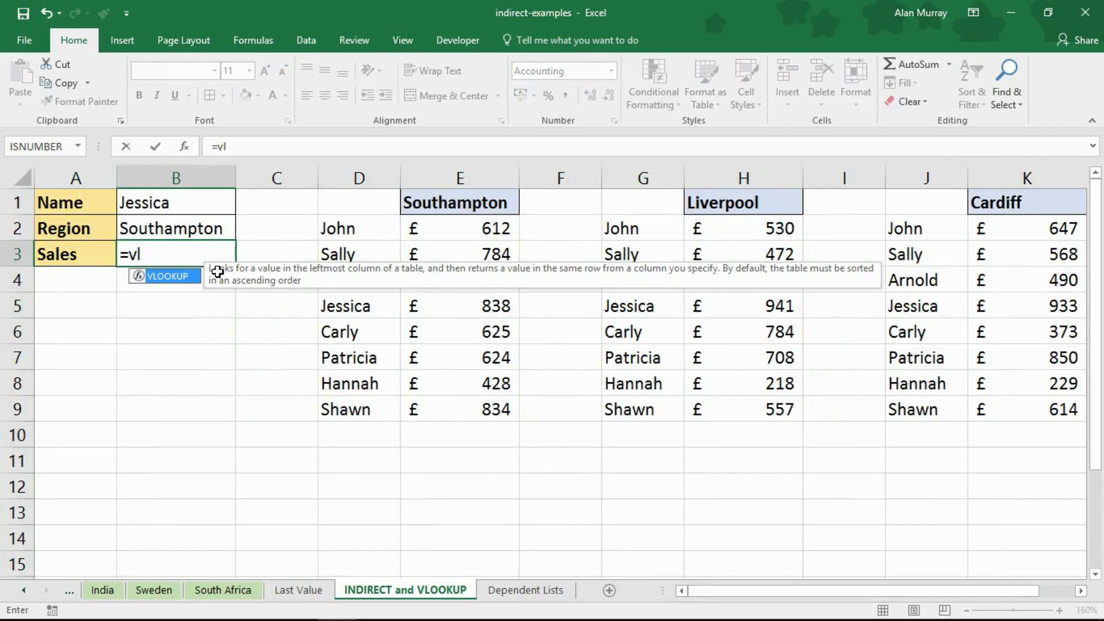
pyautogui.press('Tab')
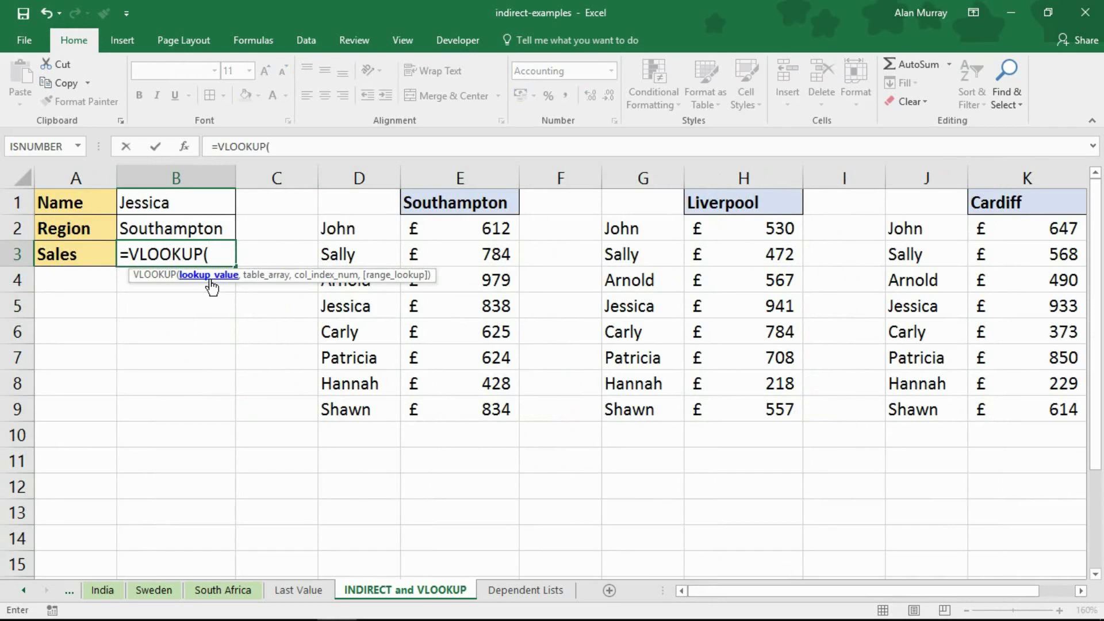
pyautogui.click(186, 212)
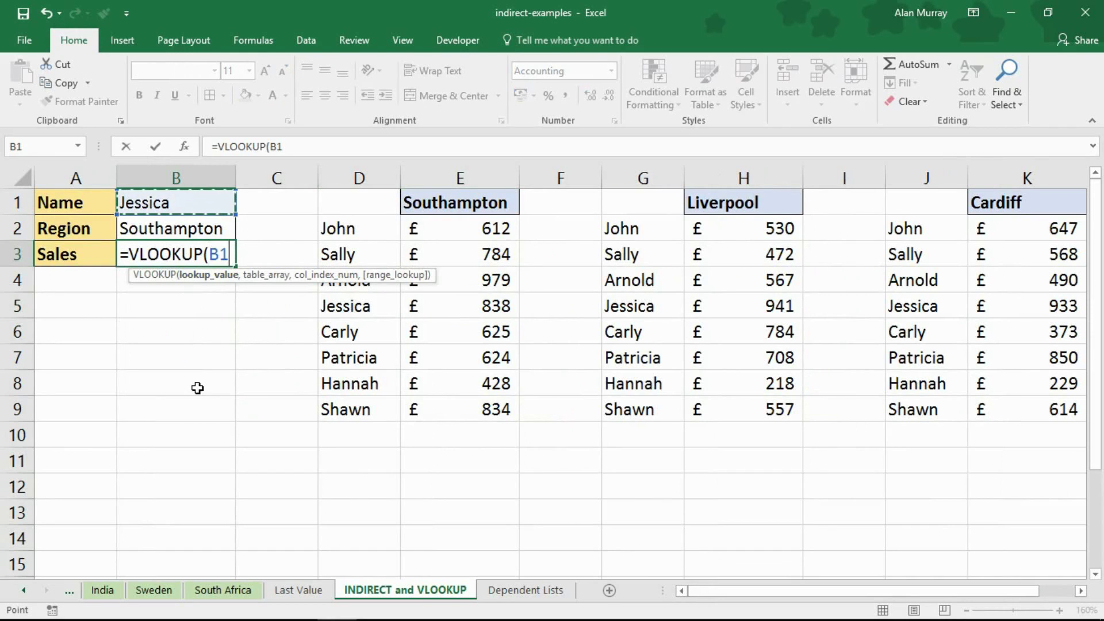
pyautogui.write(',')
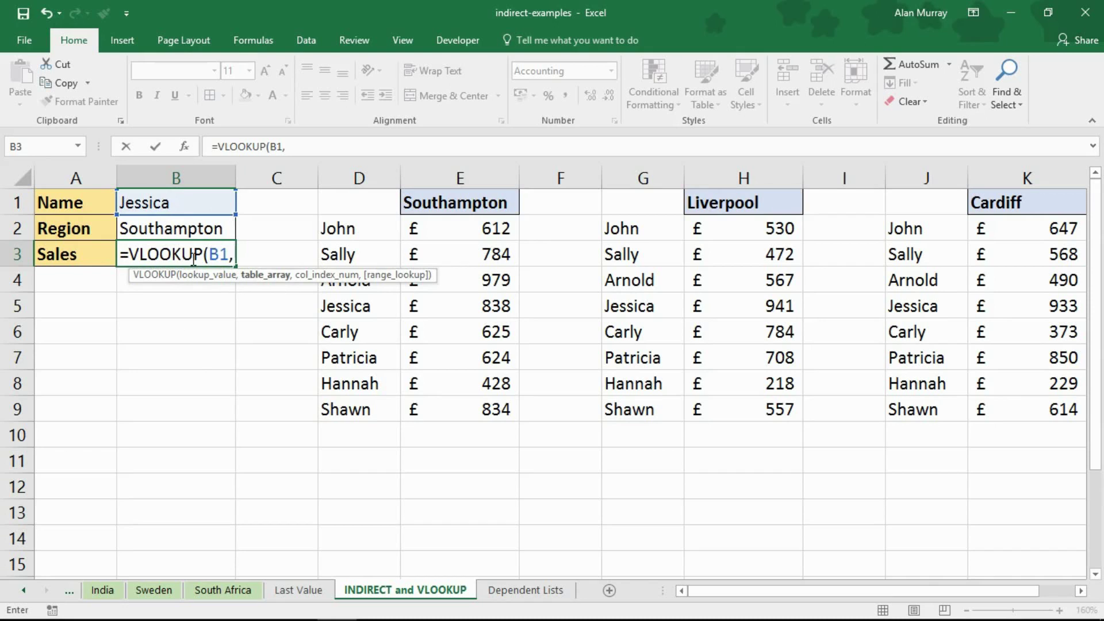
pyautogui.click(190, 234)
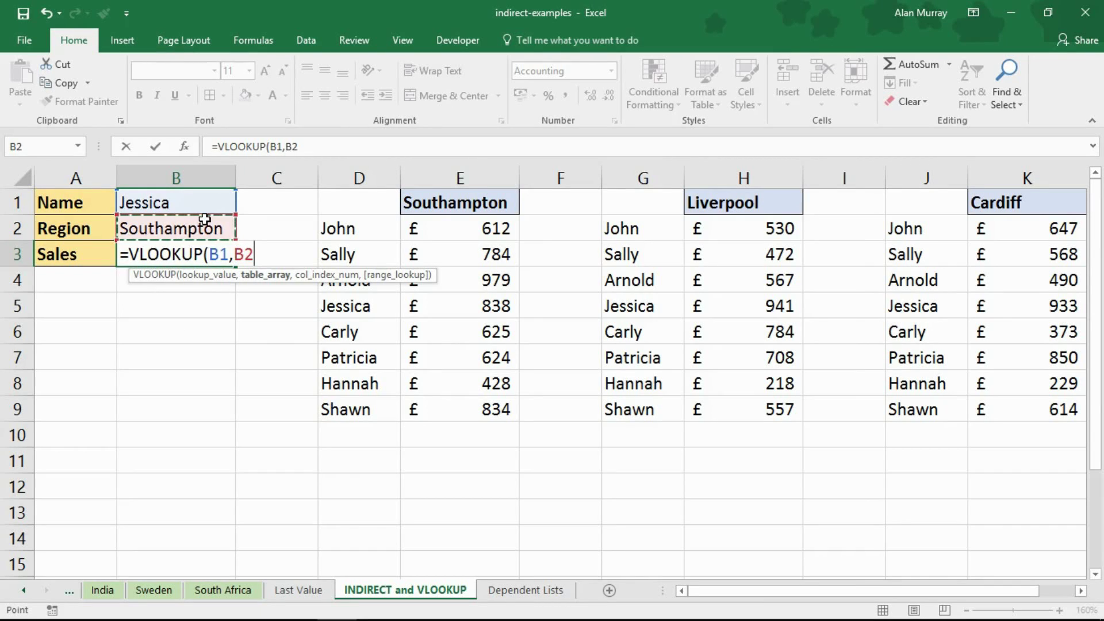
pyautogui.write(',')
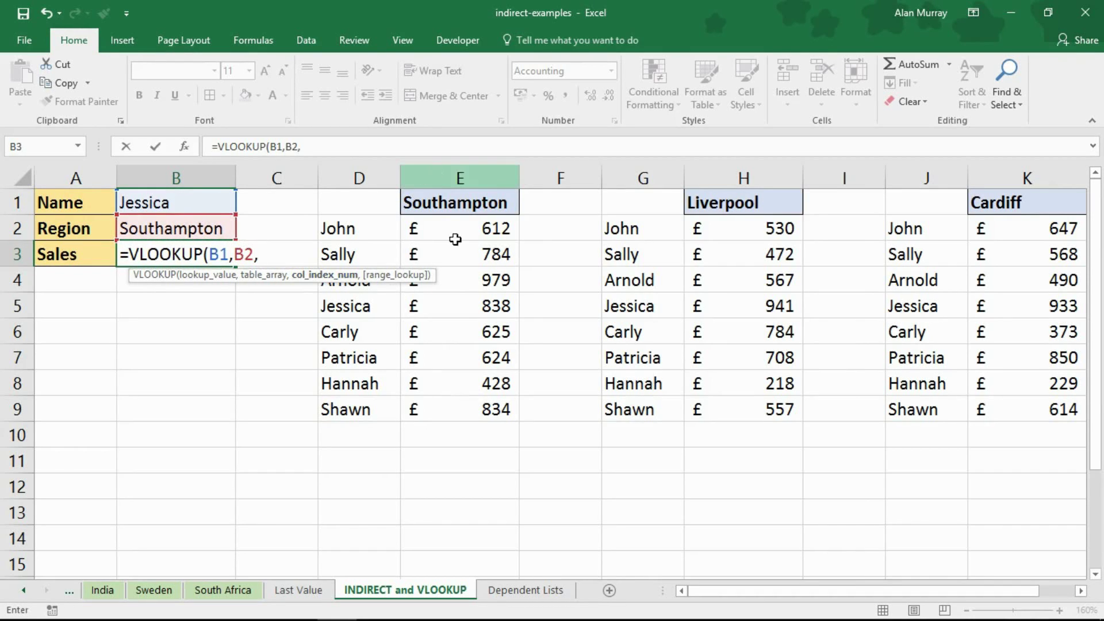
pyautogui.write('2')
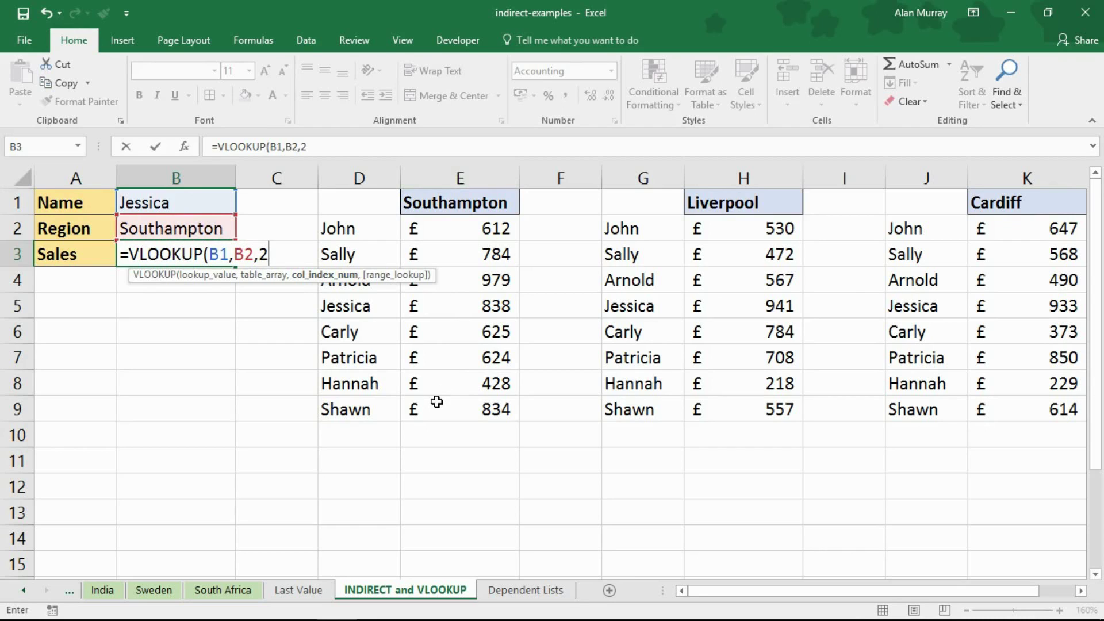
pyautogui.write(',false')
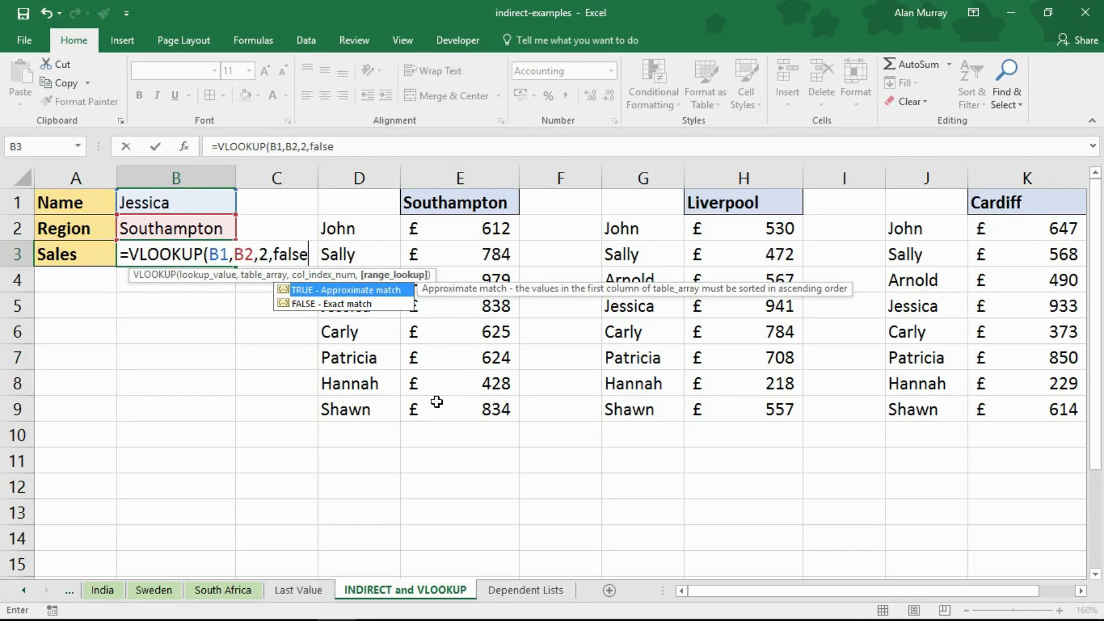
pyautogui.write(')')
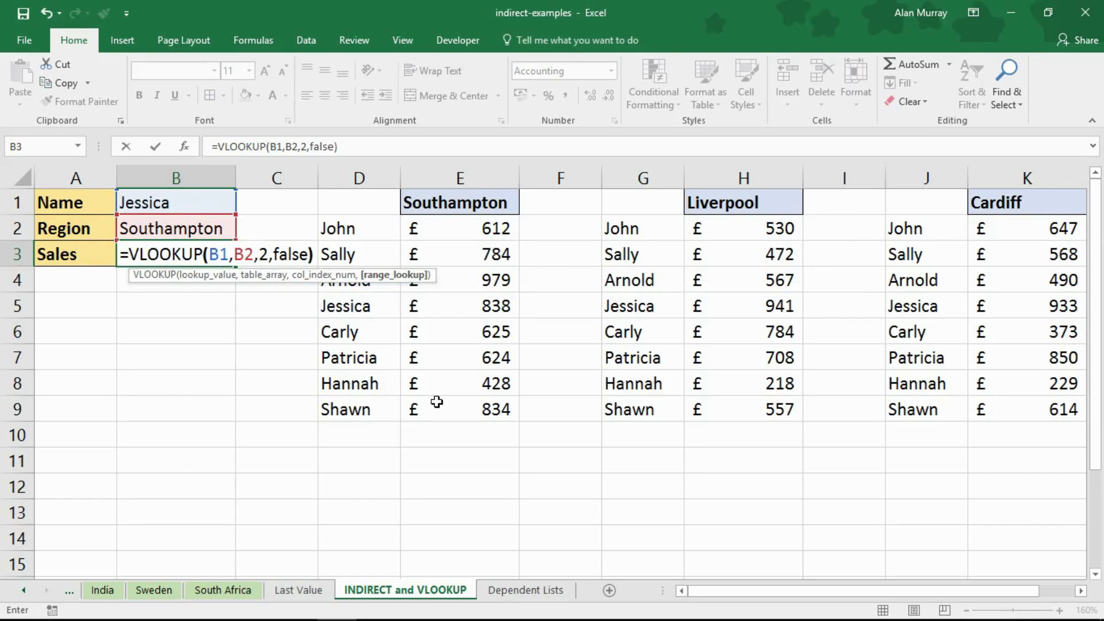
pyautogui.press('Return')
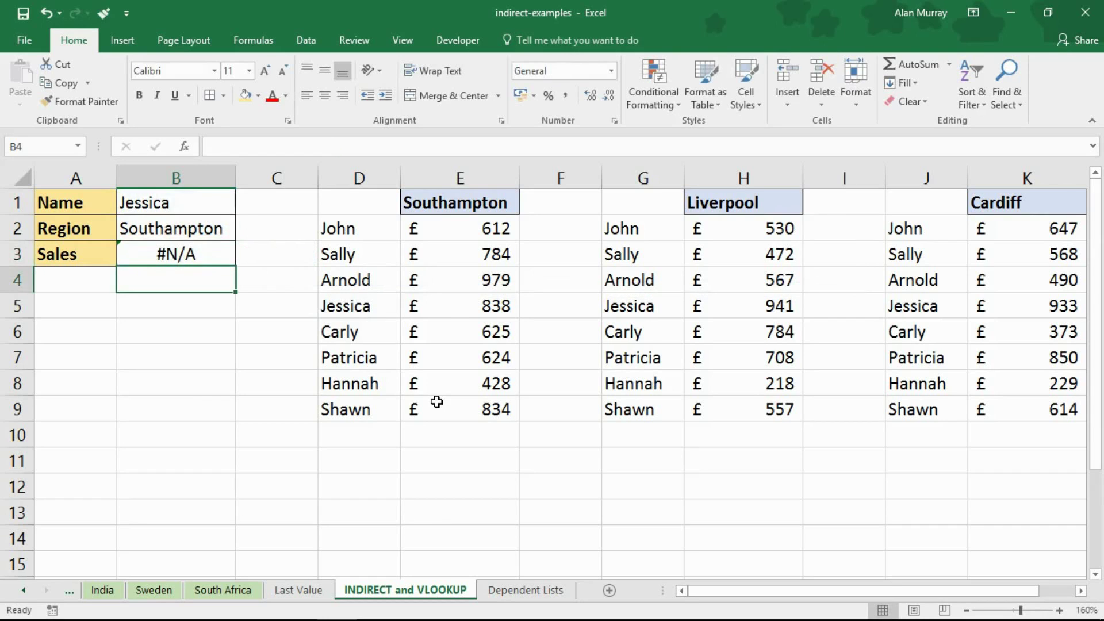
# Step: Change B3 to =VLOOKUP(B1,INDIRECT(B2),2,FALSE) returning £838, then highlight the Southampton and Liverpool tables
pyautogui.click(184, 233)
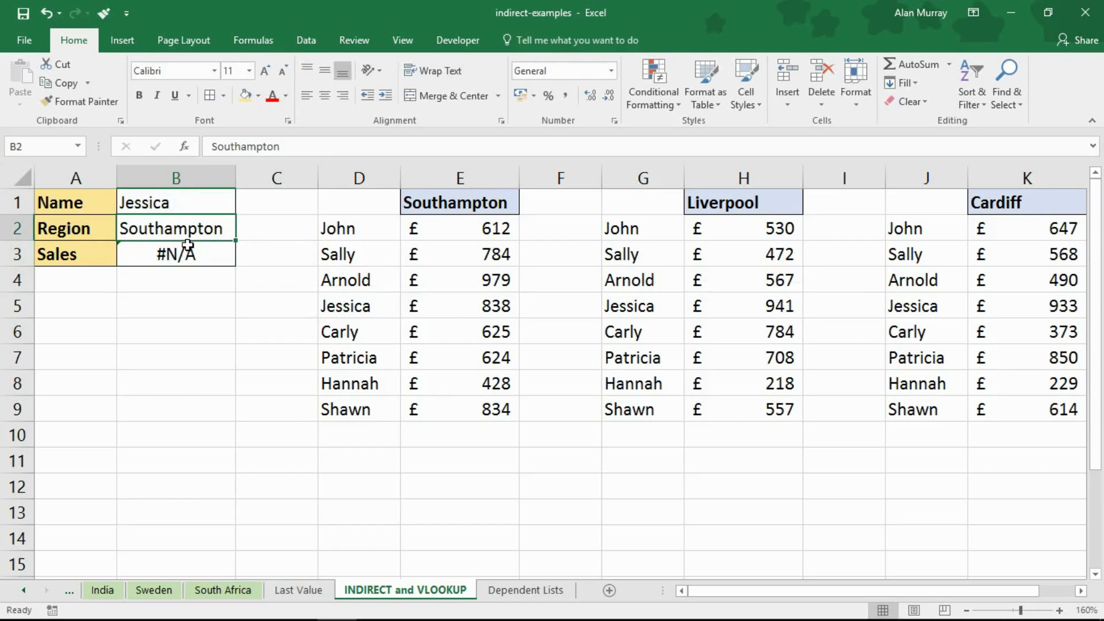
pyautogui.doubleClick(187, 253)
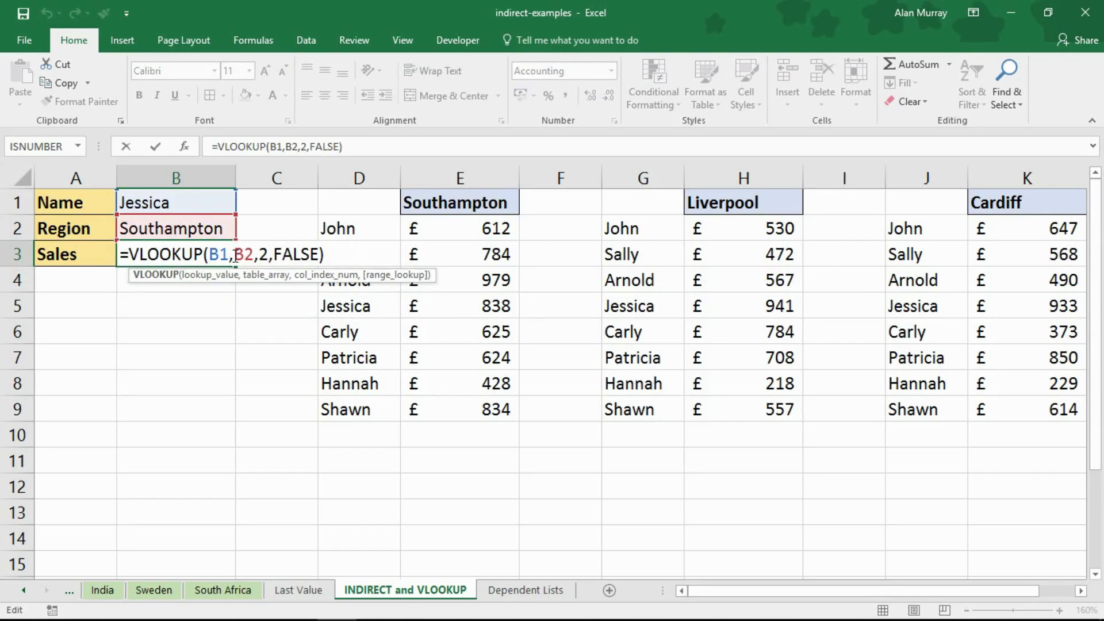
pyautogui.moveTo(233, 254); pyautogui.dragTo(255, 254)
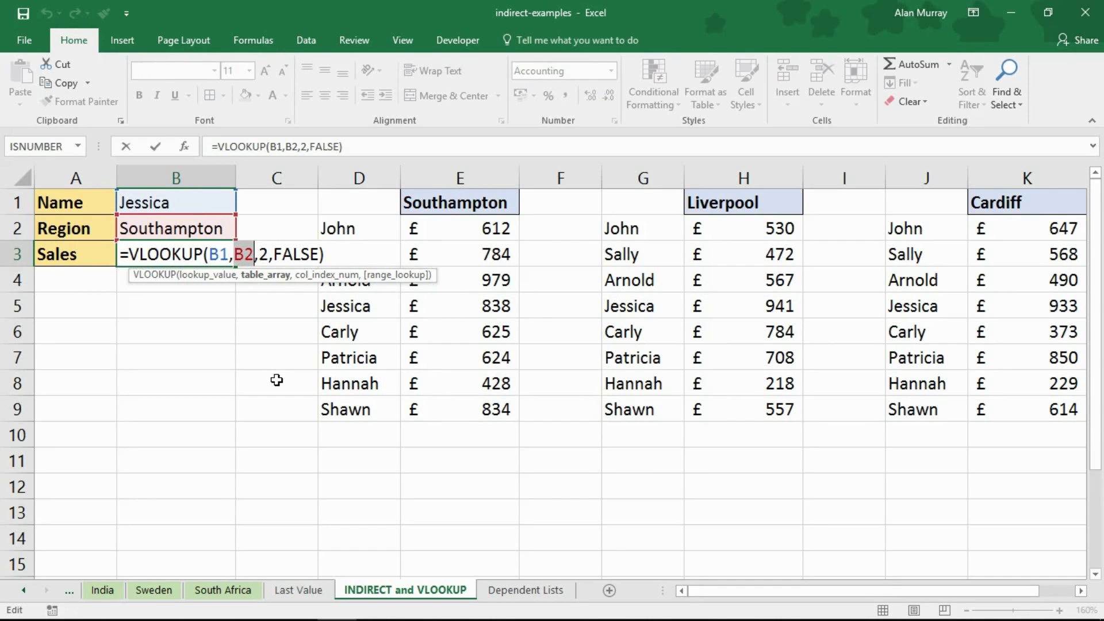
pyautogui.write('indirect')
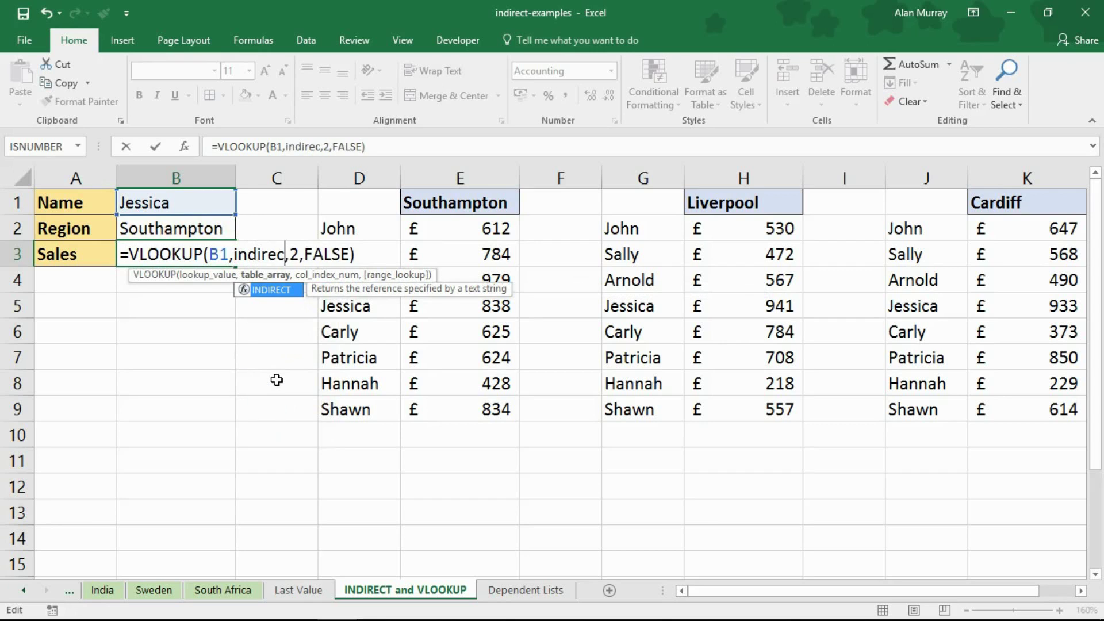
pyautogui.write('(')
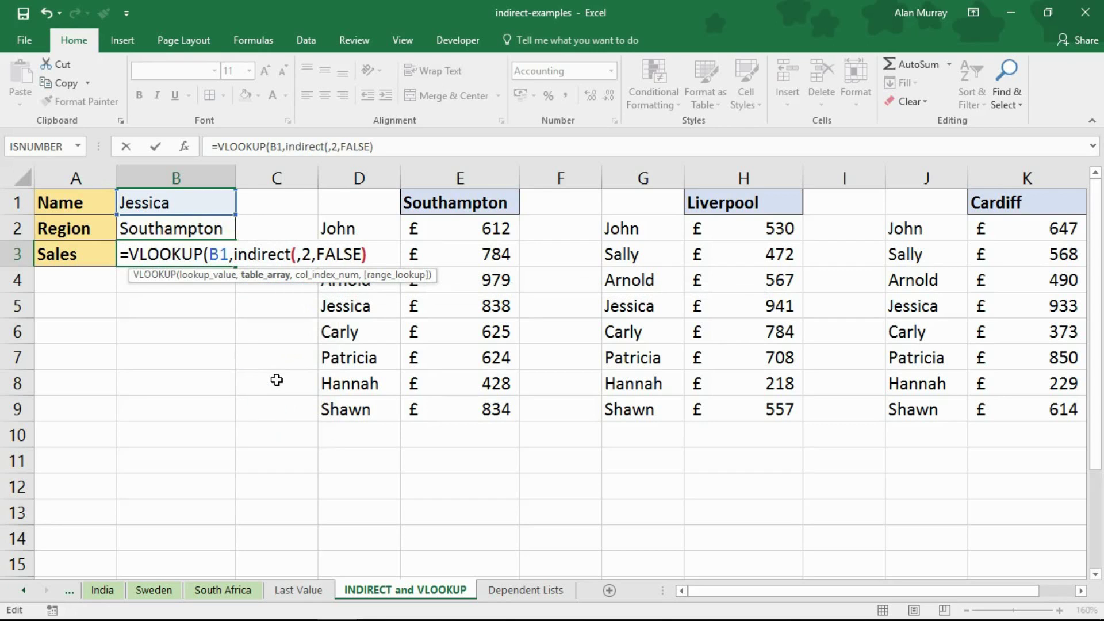
pyautogui.click(223, 232)
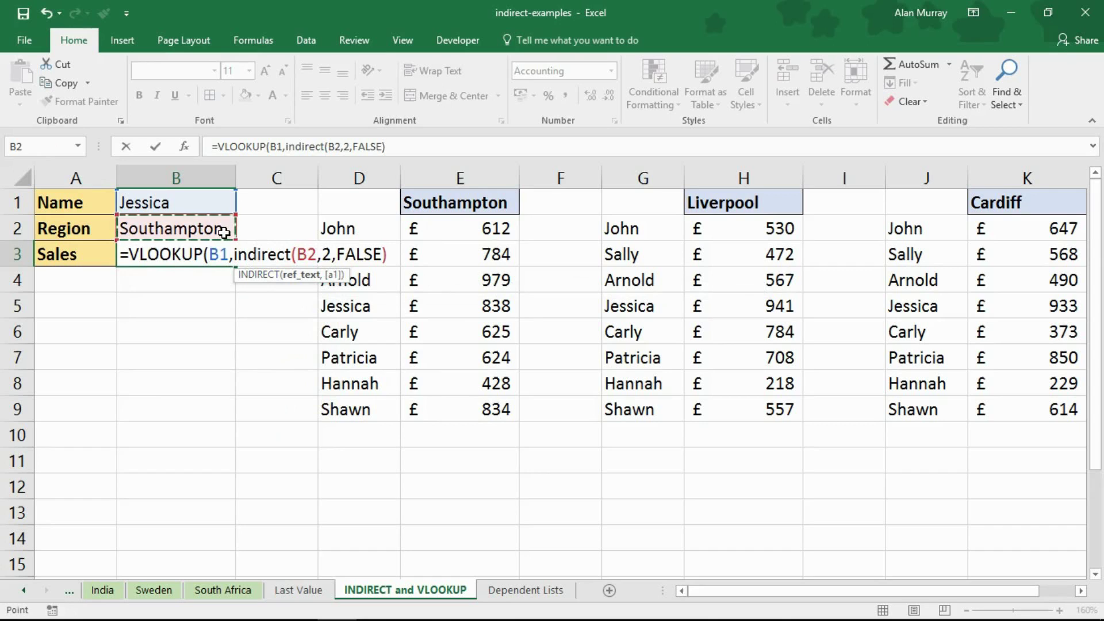
pyautogui.write(')')
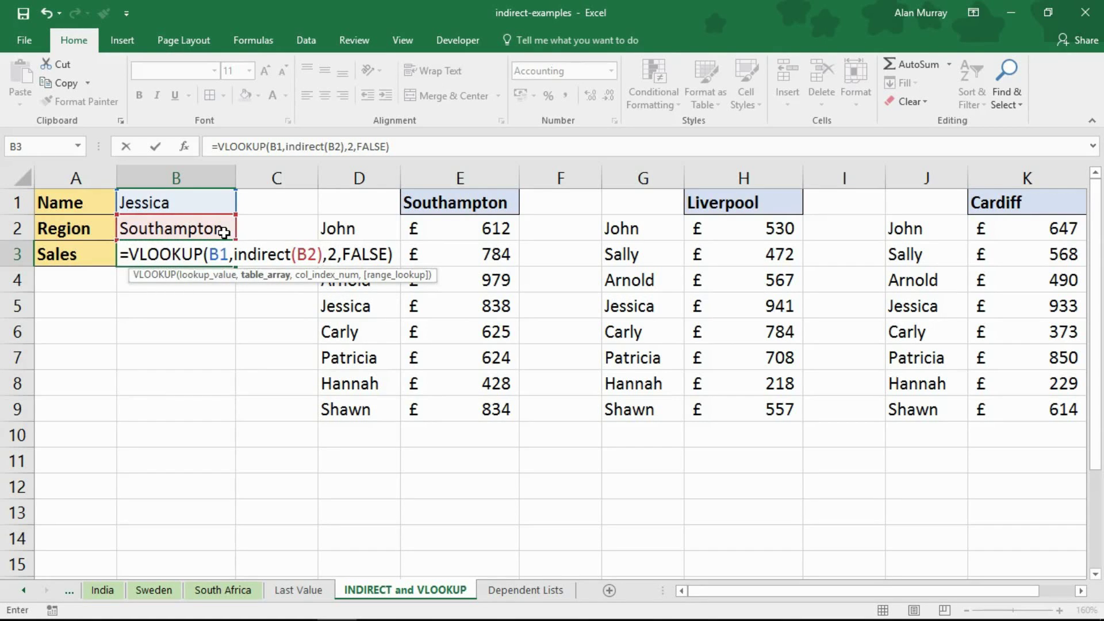
pyautogui.press('Return')
pyautogui.moveTo(363, 198); pyautogui.dragTo(491, 411)
pyautogui.moveTo(651, 199); pyautogui.dragTo(774, 405)
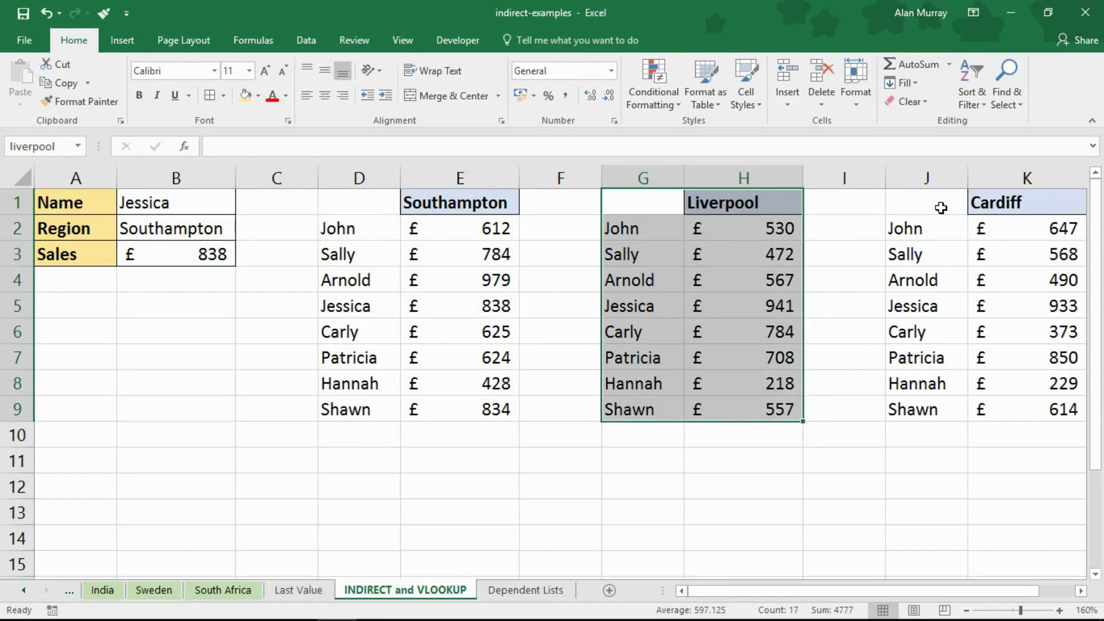
pyautogui.moveTo(942, 207); pyautogui.dragTo(1025, 410)
pyautogui.click(844, 358)
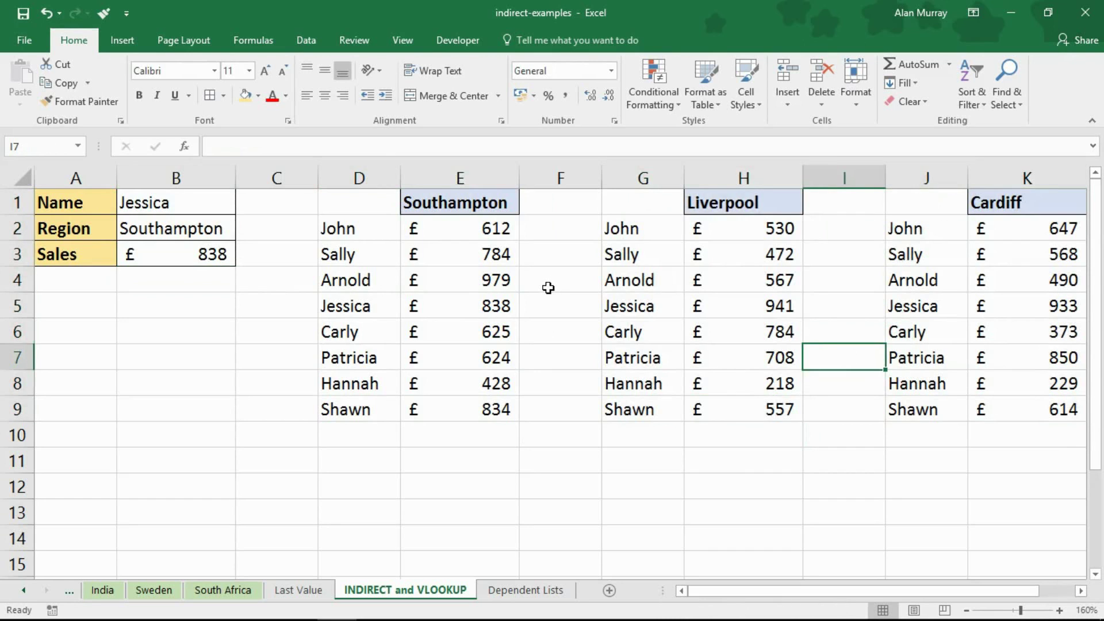
pyautogui.click(78, 147)
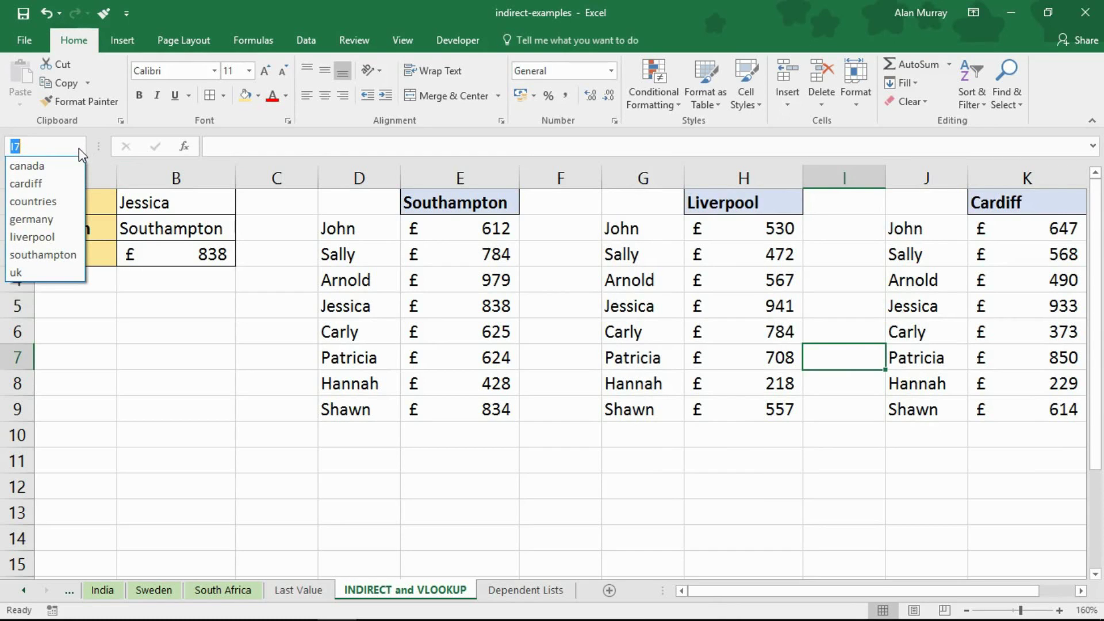
pyautogui.click(36, 185)
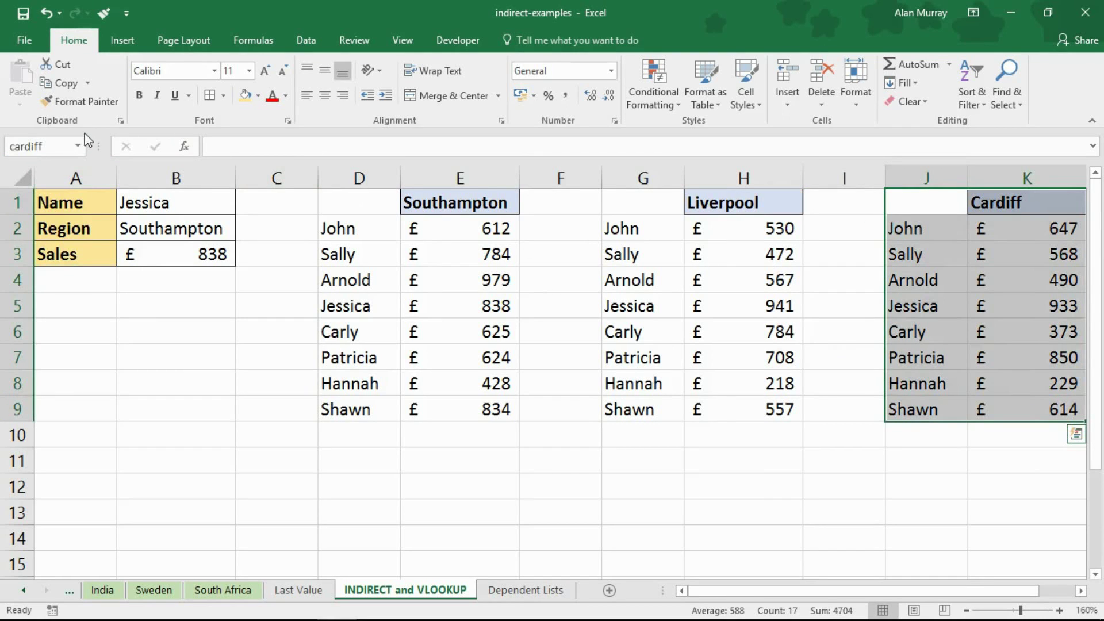
pyautogui.click(77, 147)
pyautogui.click(57, 242)
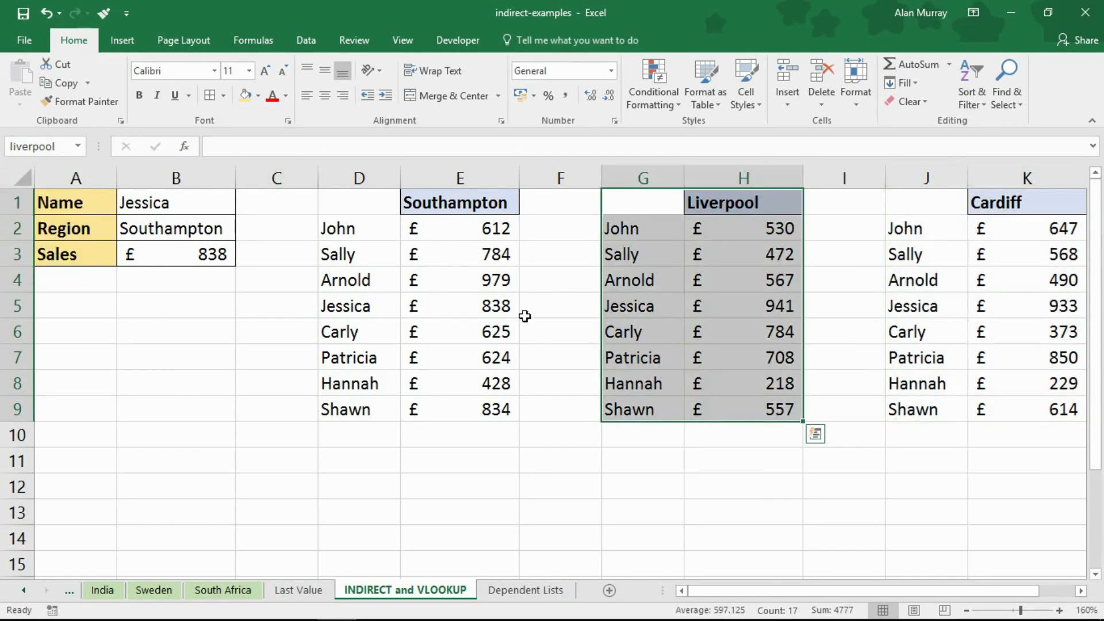
pyautogui.click(81, 147)
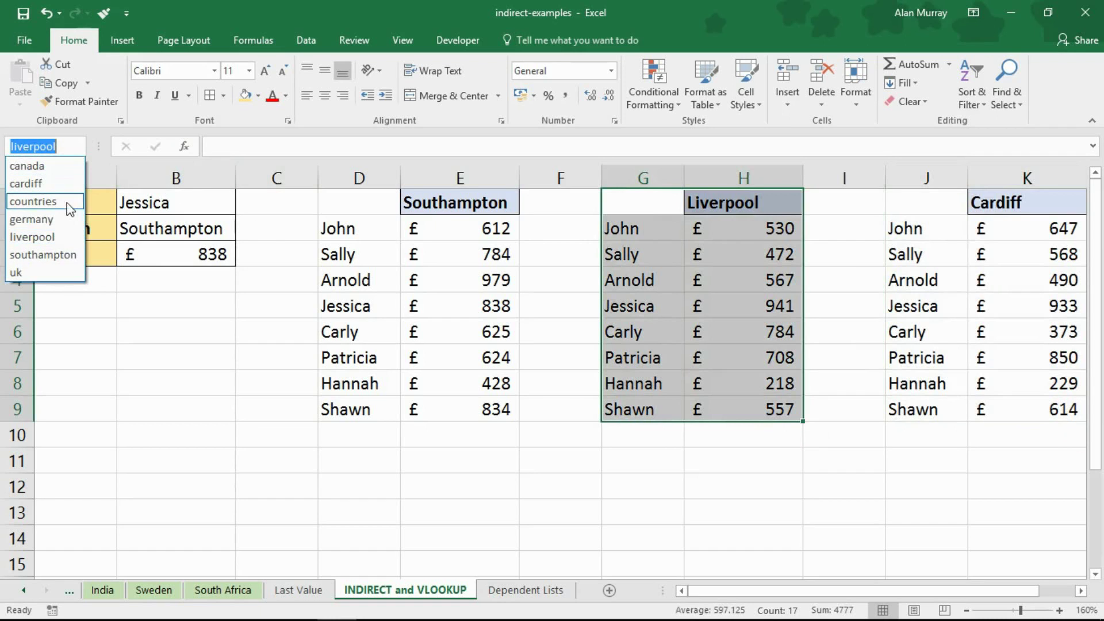
pyautogui.click(67, 255)
pyautogui.click(271, 328)
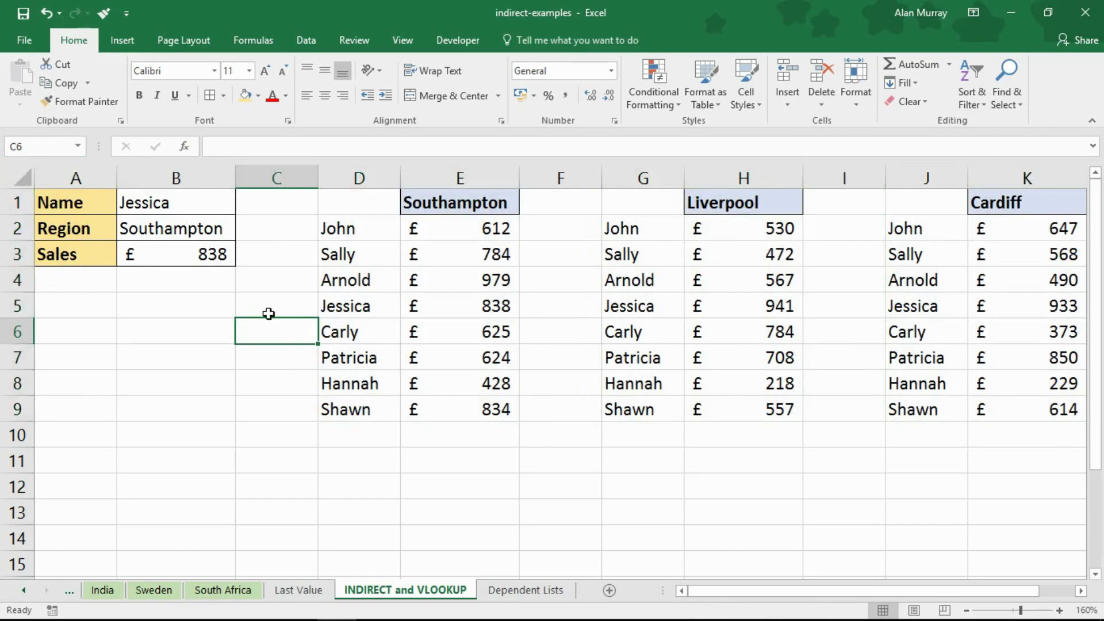
pyautogui.click(178, 233)
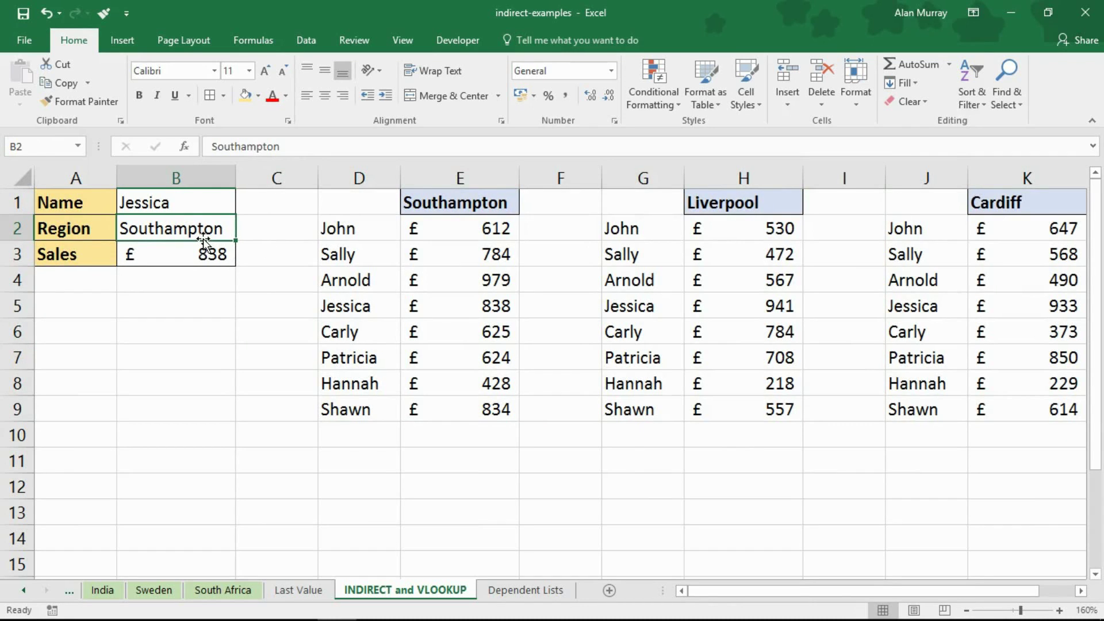
# Step: Set the region in B2 to Cardiff, check the £933 figure, and switch to Dependent Lists
pyautogui.write('Cardiff')
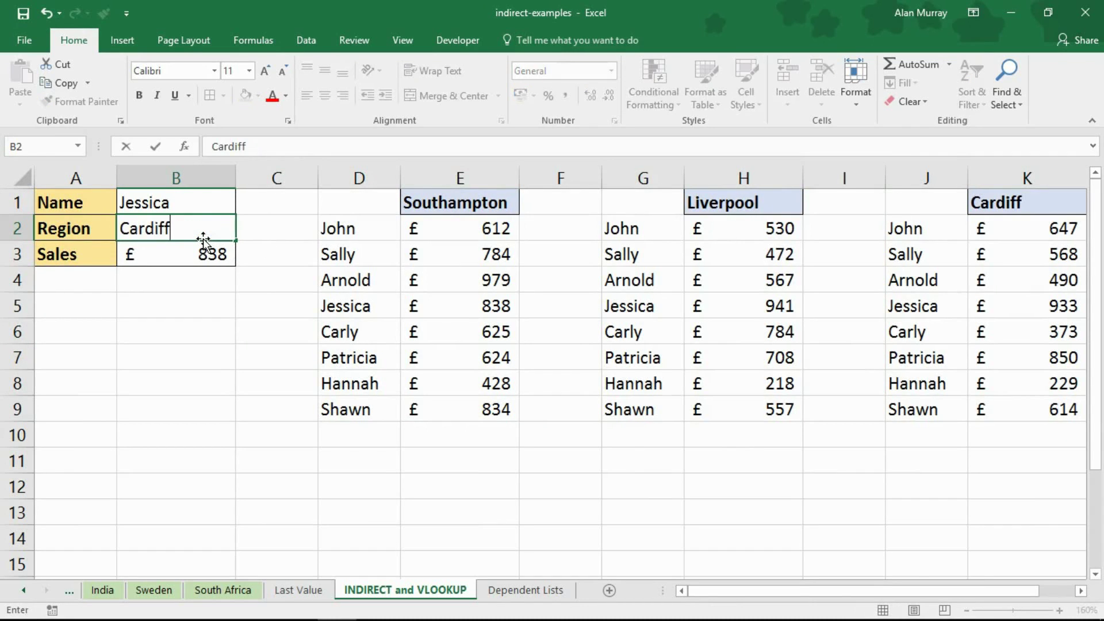
pyautogui.press('Return')
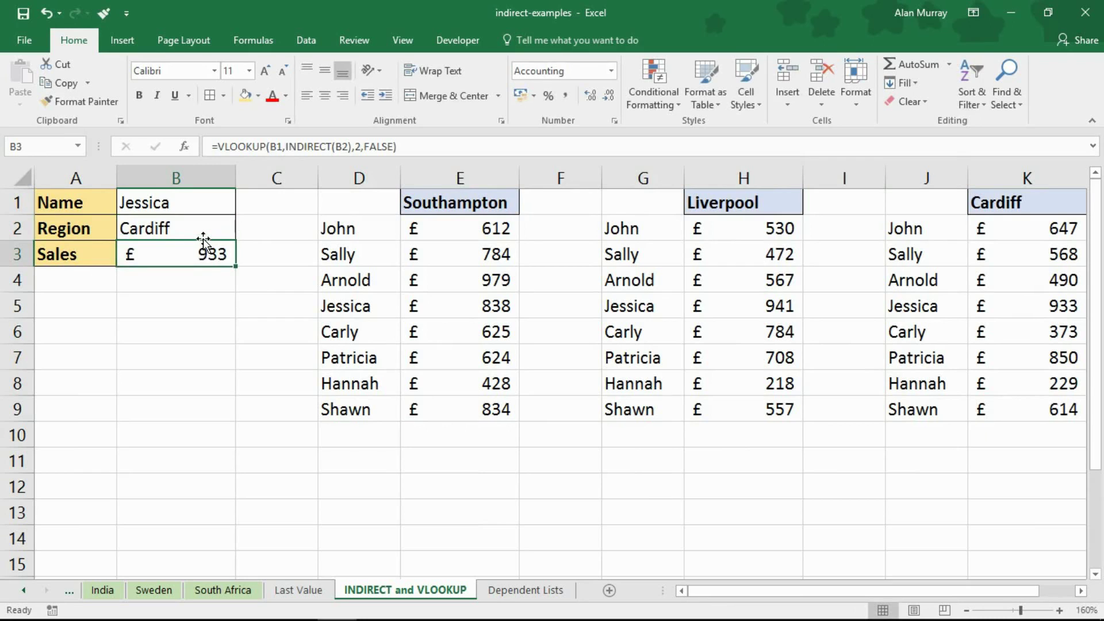
pyautogui.click(1011, 305)
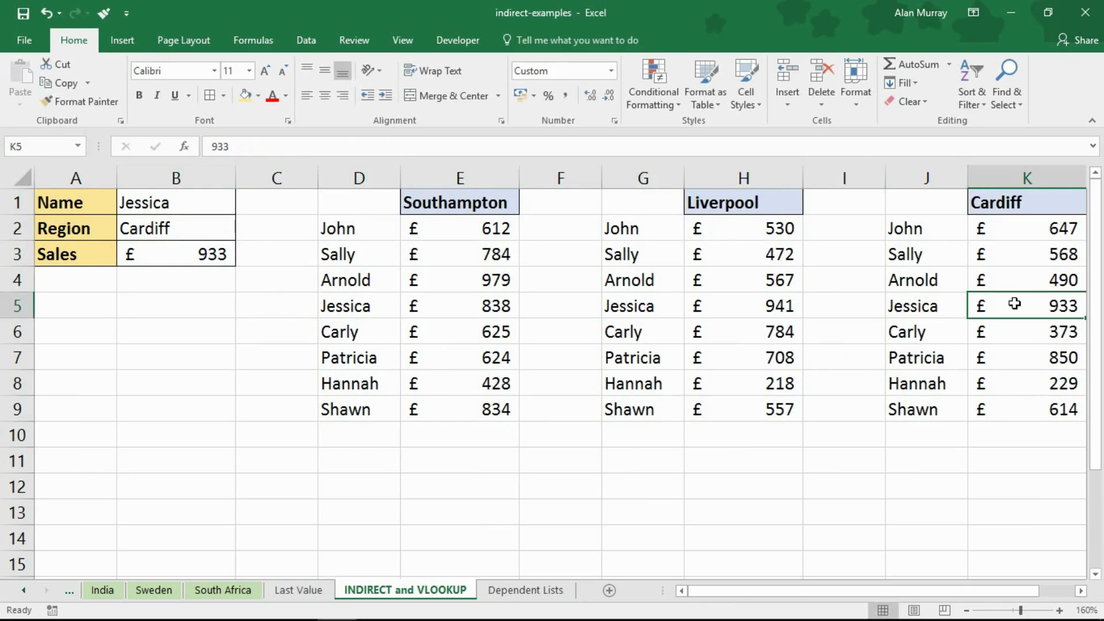
pyautogui.click(293, 326)
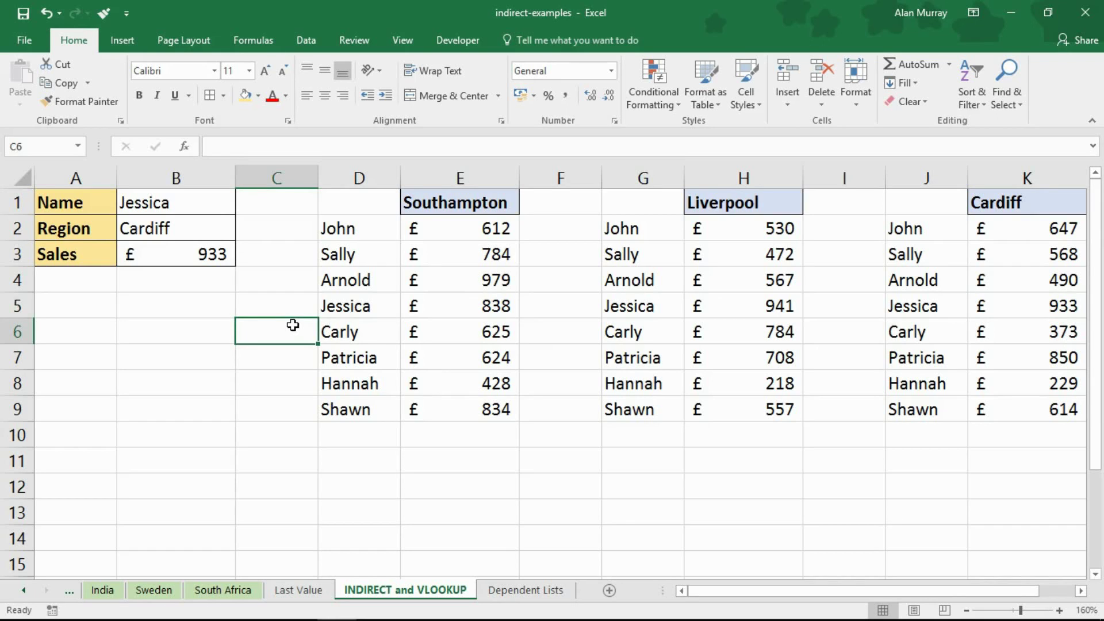
pyautogui.hotkey('ctrl', 'pagedown')
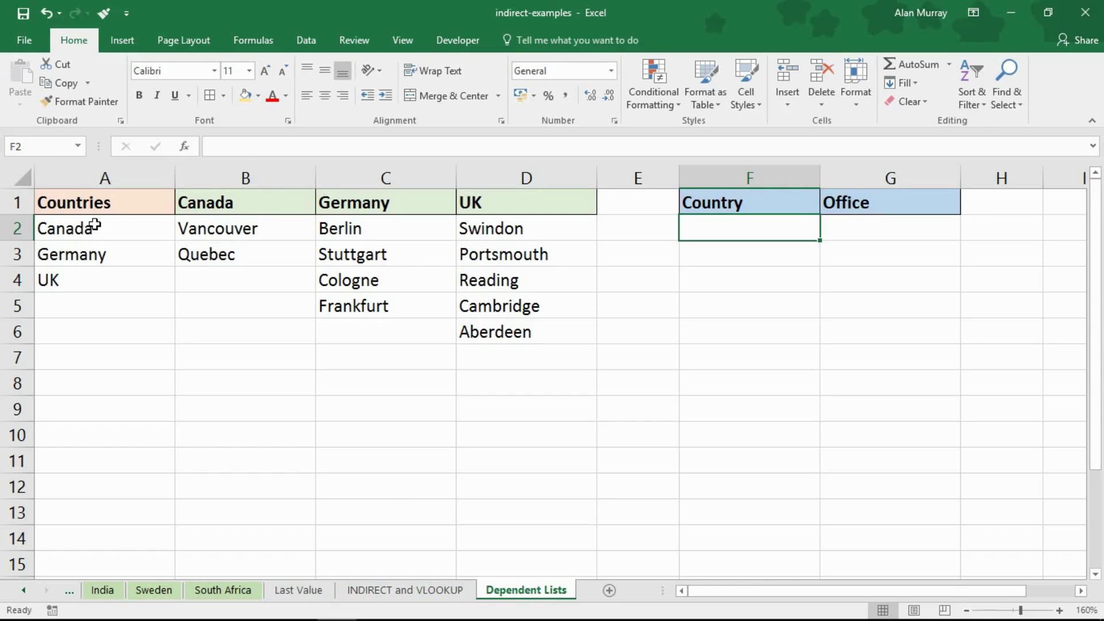
pyautogui.moveTo(93, 226); pyautogui.dragTo(85, 284)
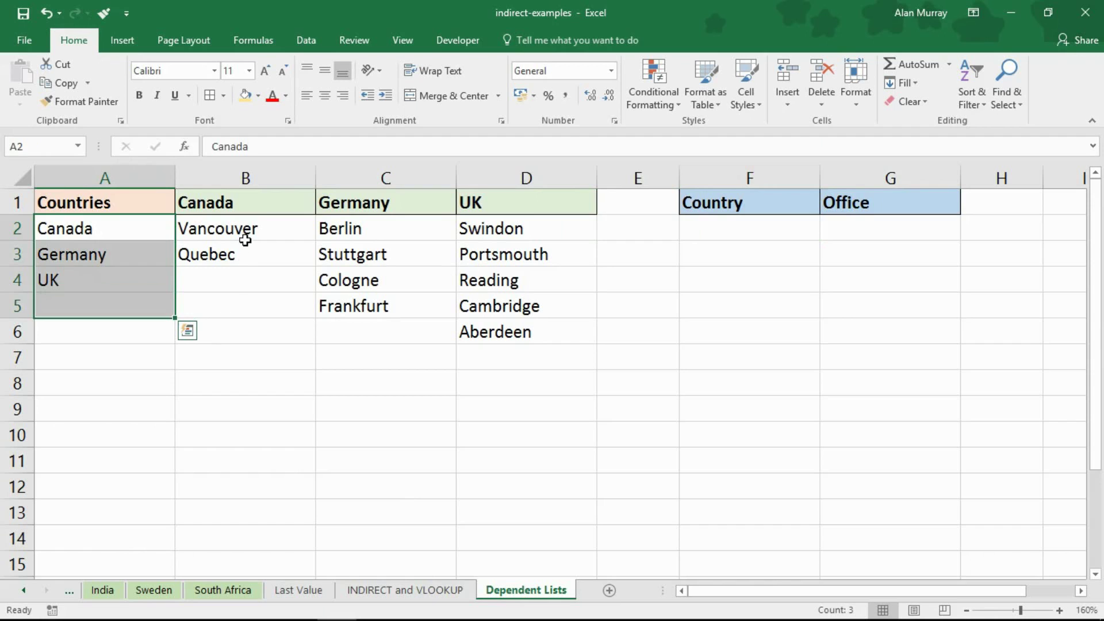
pyautogui.moveTo(246, 229); pyautogui.dragTo(254, 251)
pyautogui.moveTo(355, 226); pyautogui.dragTo(356, 308)
pyautogui.moveTo(471, 227); pyautogui.dragTo(483, 328)
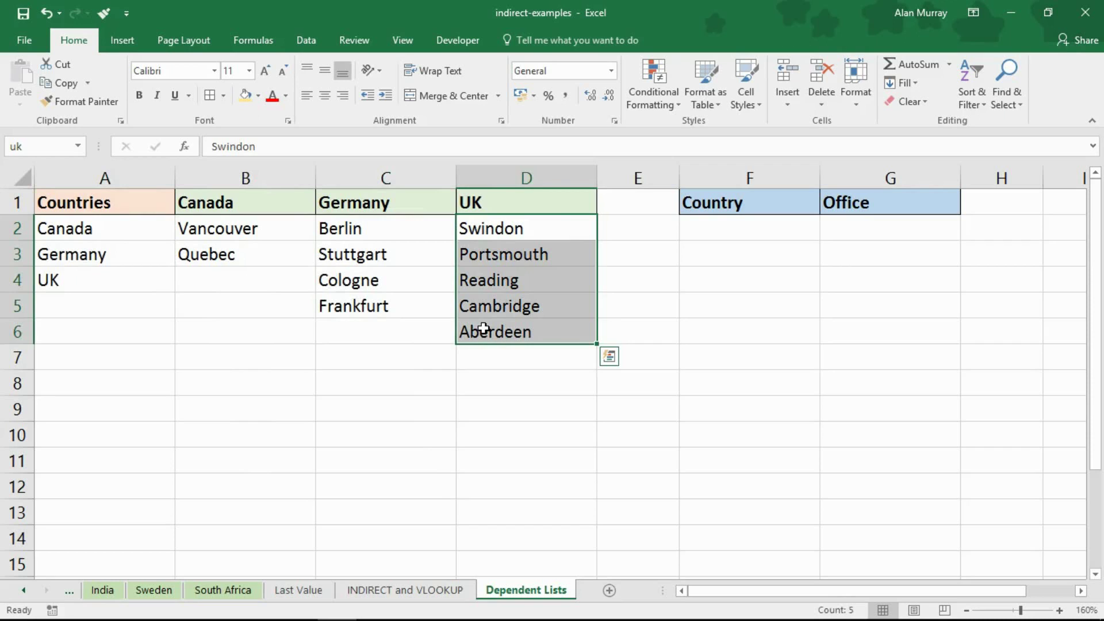
pyautogui.click(743, 228)
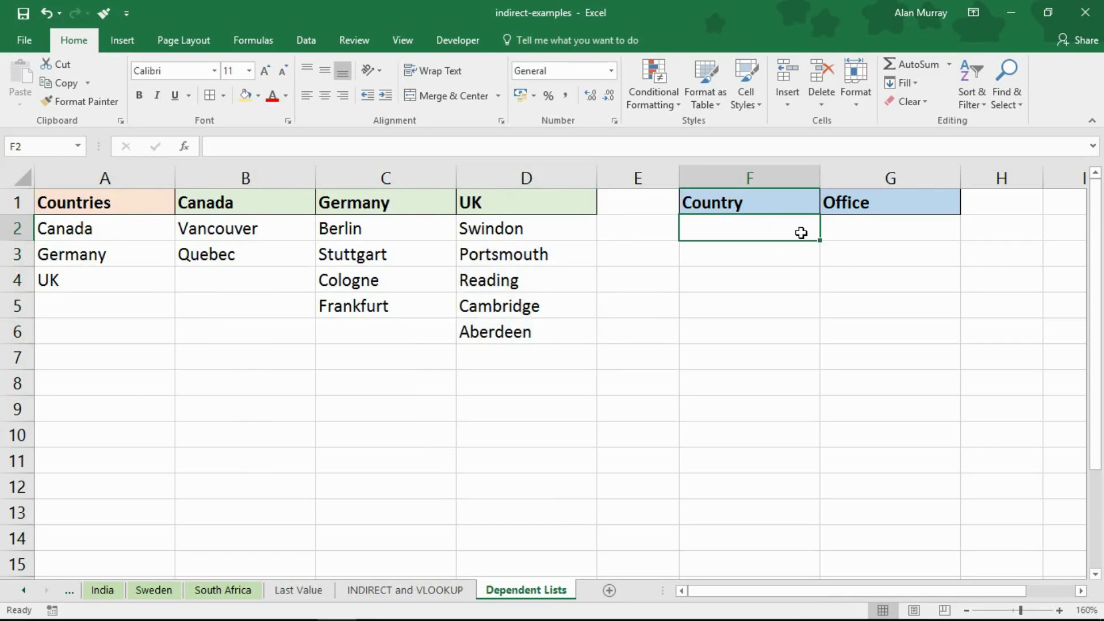
pyautogui.click(136, 233)
pyautogui.click(136, 258)
pyautogui.click(144, 280)
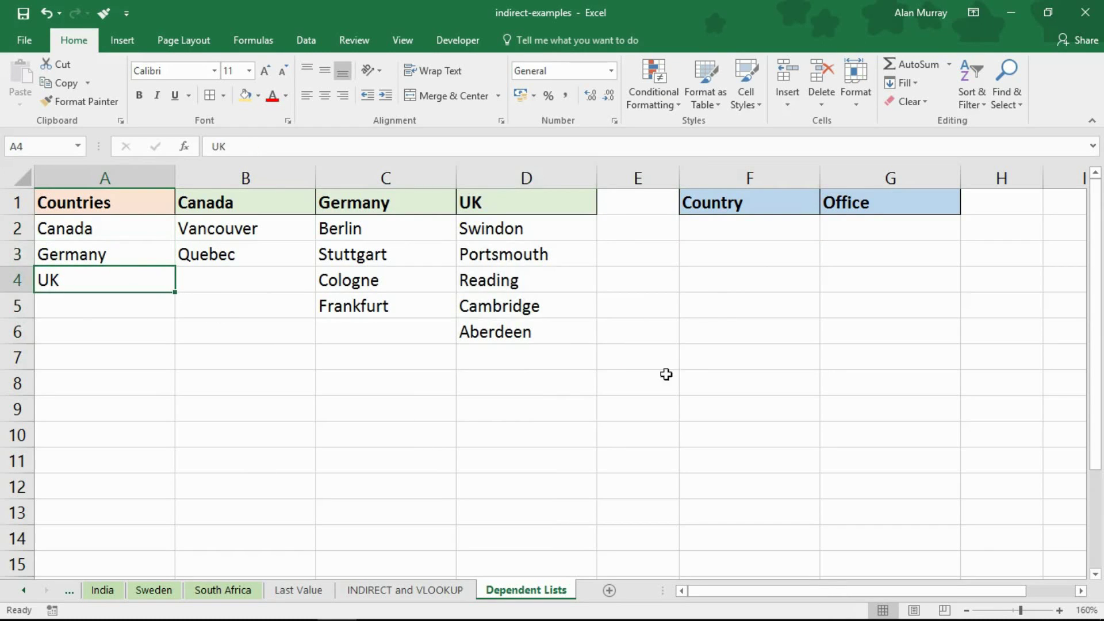
pyautogui.click(849, 233)
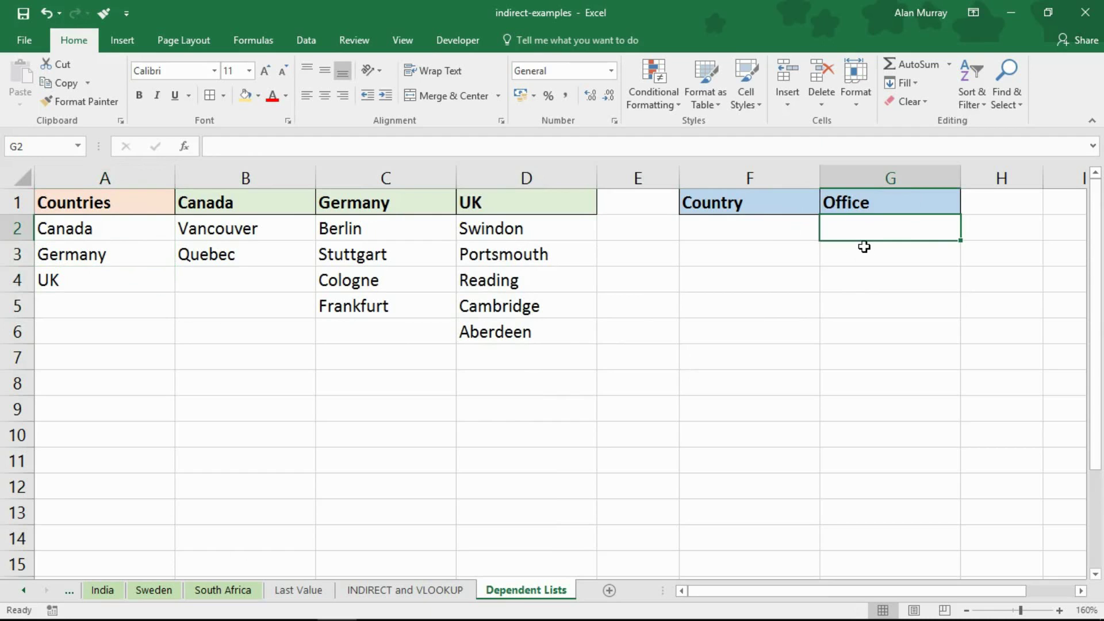
pyautogui.click(747, 222)
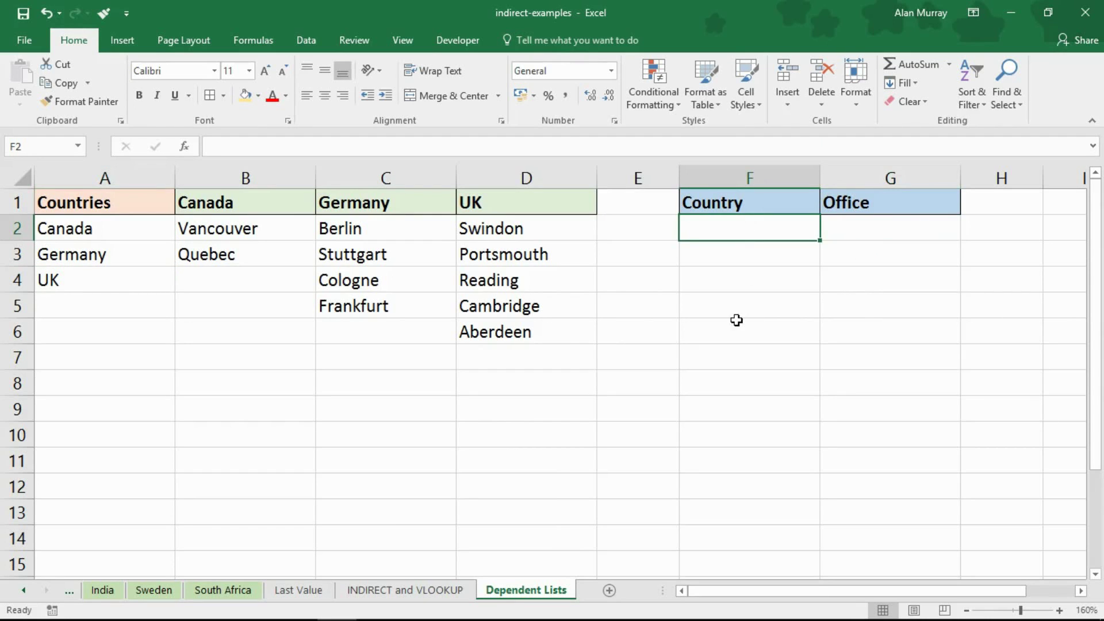
pyautogui.moveTo(377, 230); pyautogui.dragTo(378, 304)
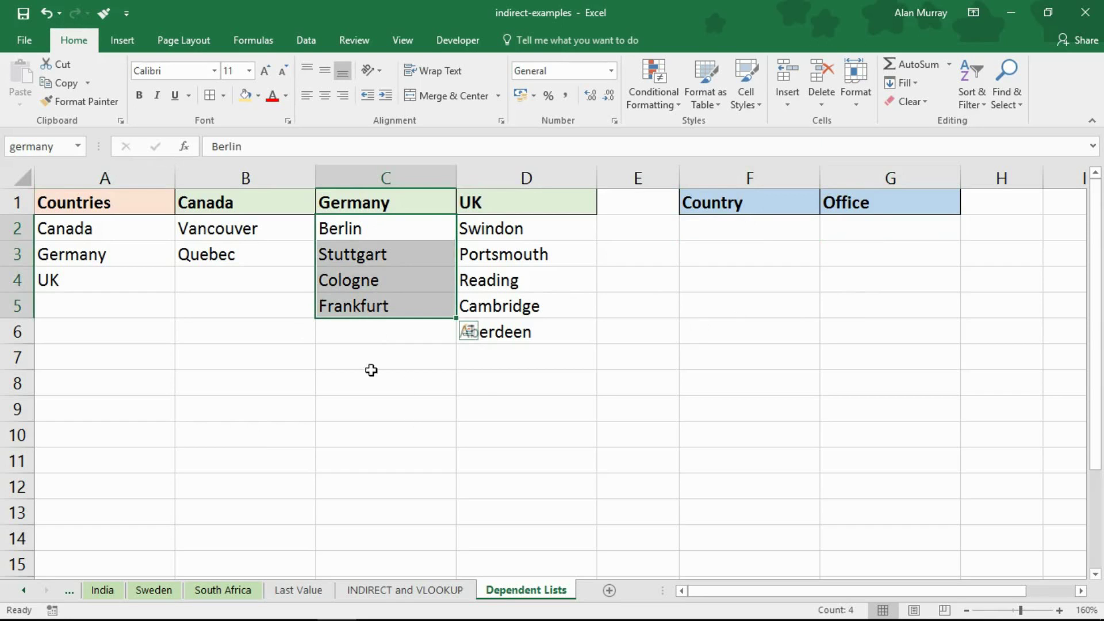
pyautogui.moveTo(534, 230); pyautogui.dragTo(536, 333)
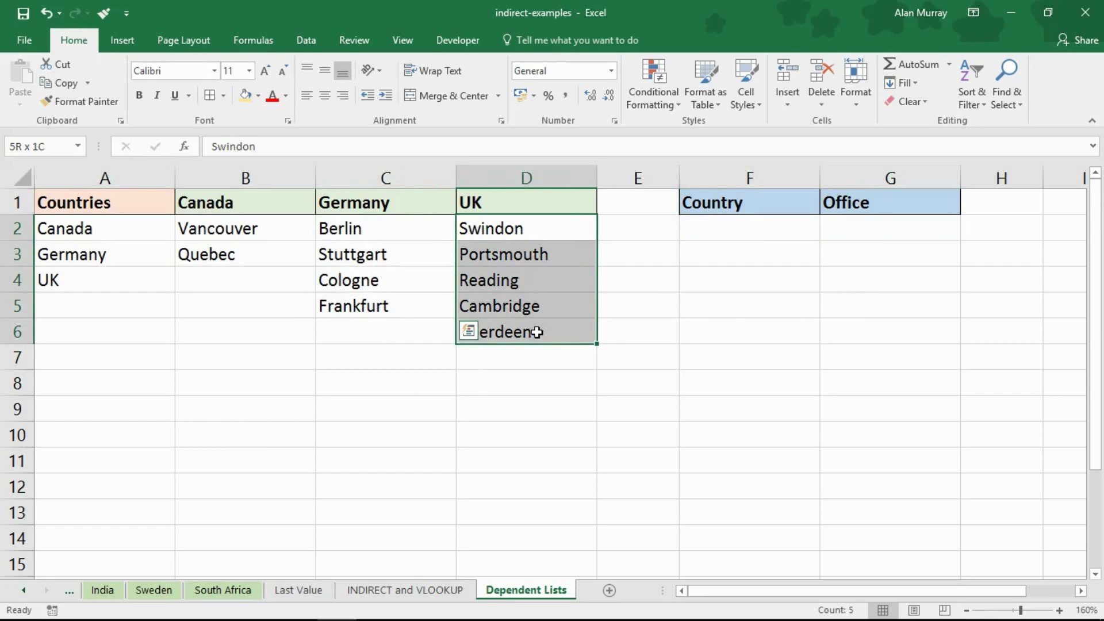
pyautogui.click(767, 327)
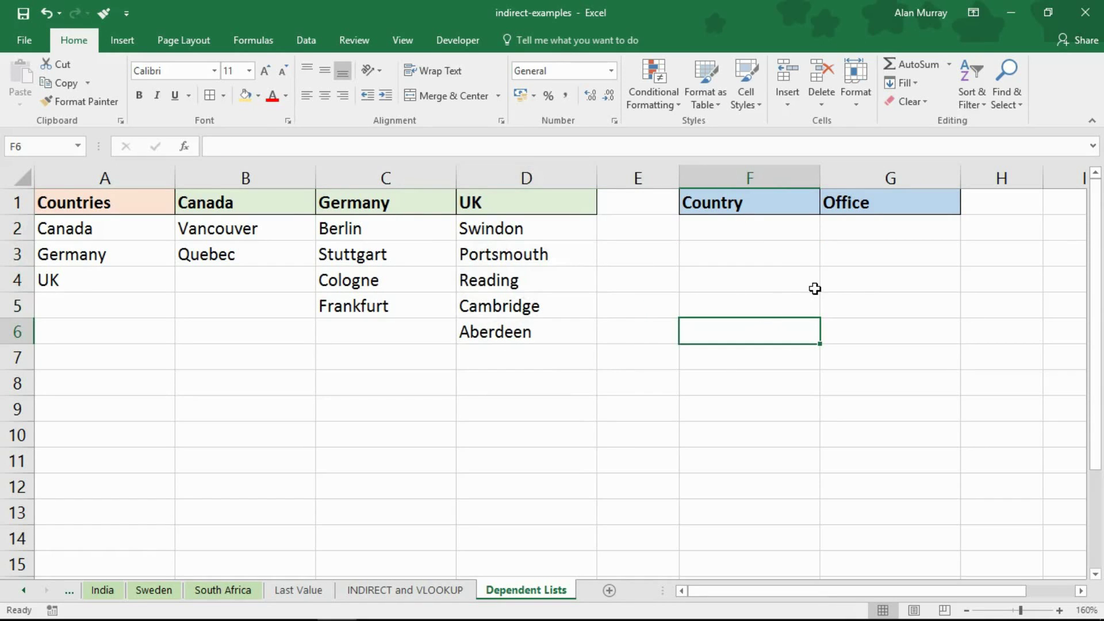
pyautogui.moveTo(142, 225); pyautogui.dragTo(140, 284)
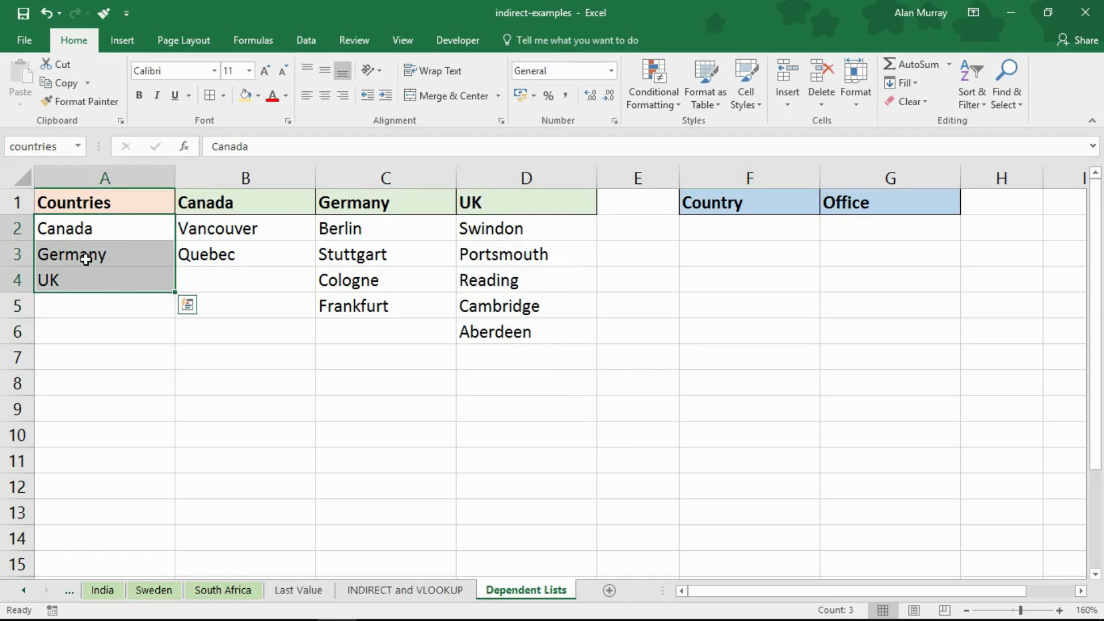
pyautogui.moveTo(198, 228); pyautogui.dragTo(209, 254)
pyautogui.moveTo(374, 227); pyautogui.dragTo(379, 309)
pyautogui.moveTo(518, 230); pyautogui.dragTo(538, 327)
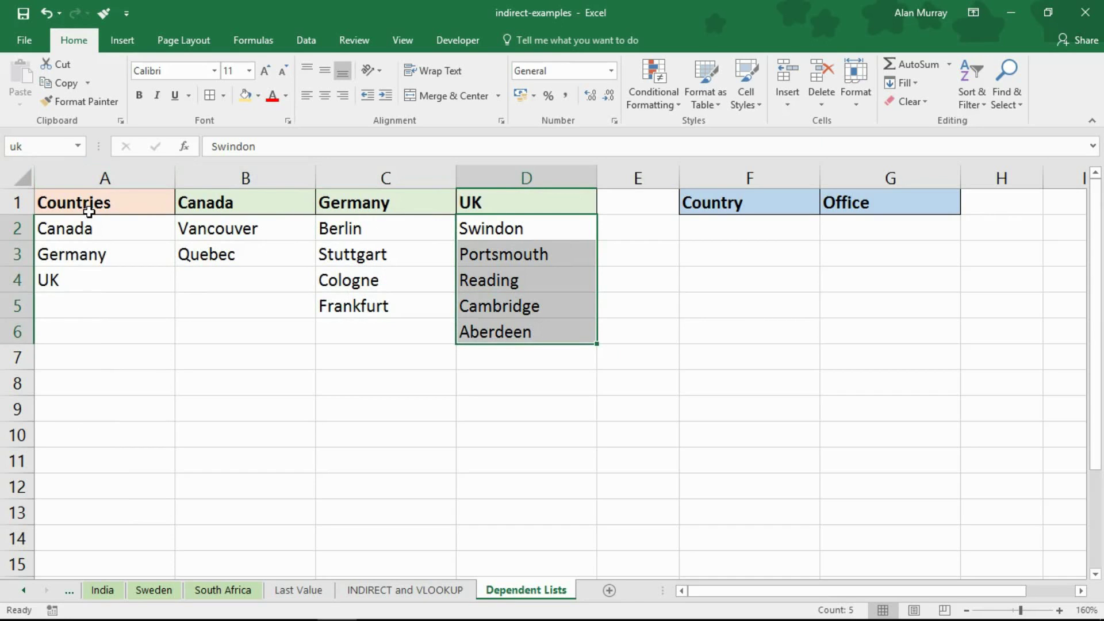
# Step: Add List data validation with source =countries to cell F2
pyautogui.click(705, 226)
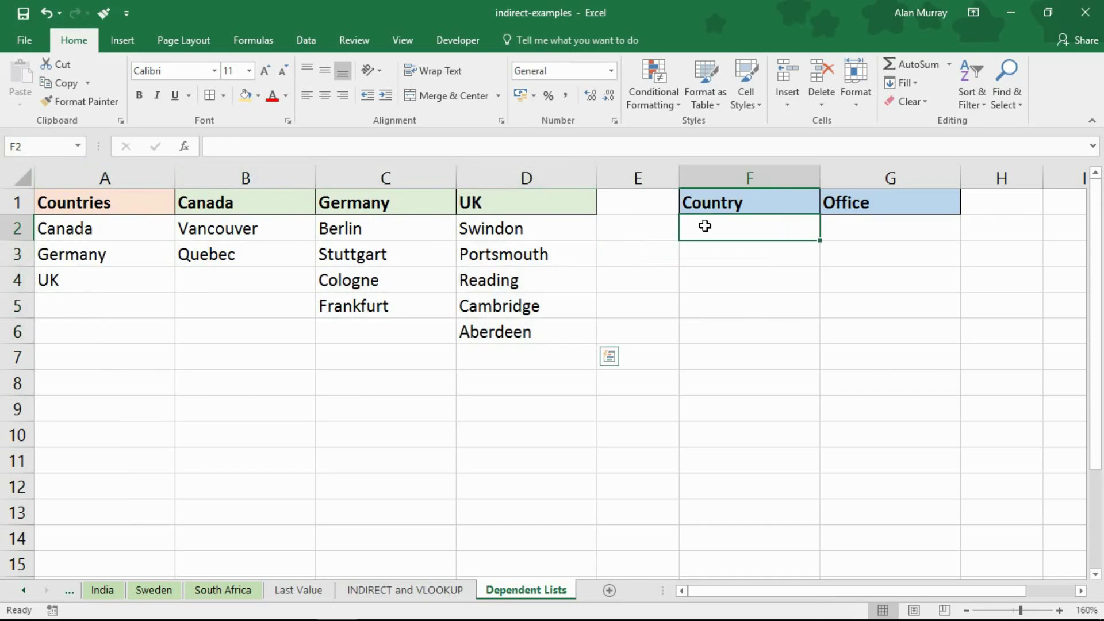
pyautogui.click(306, 40)
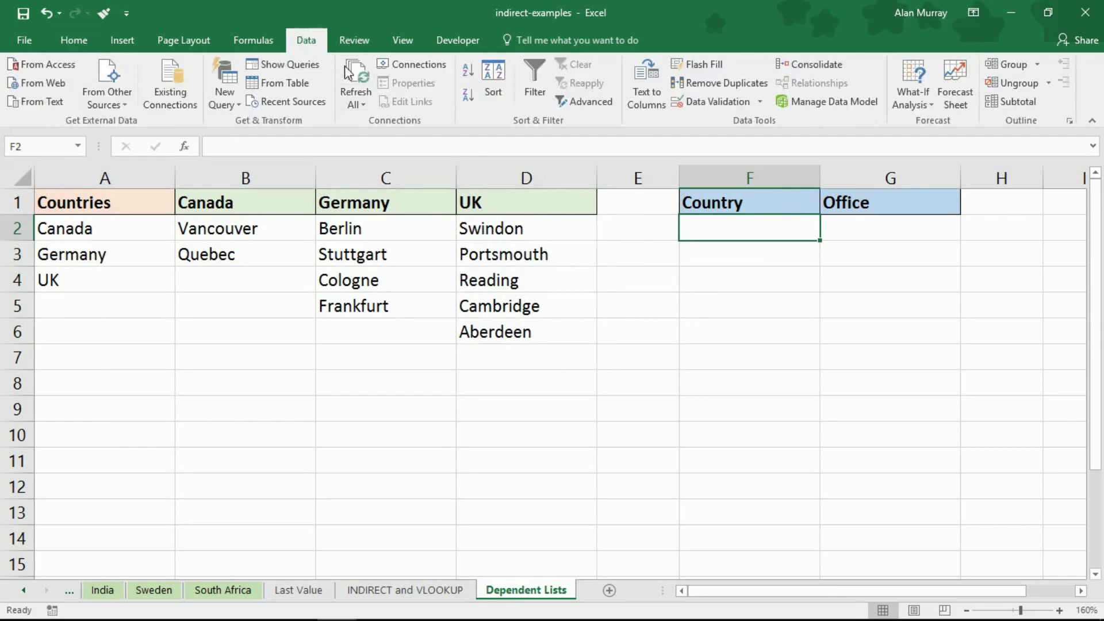
pyautogui.click(728, 105)
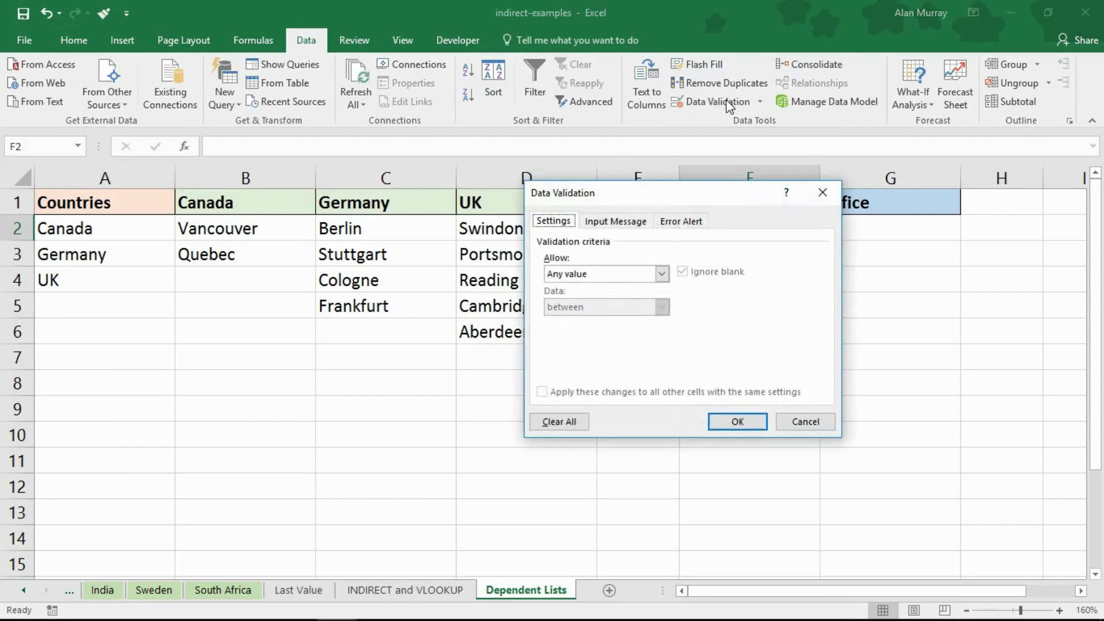
pyautogui.click(635, 273)
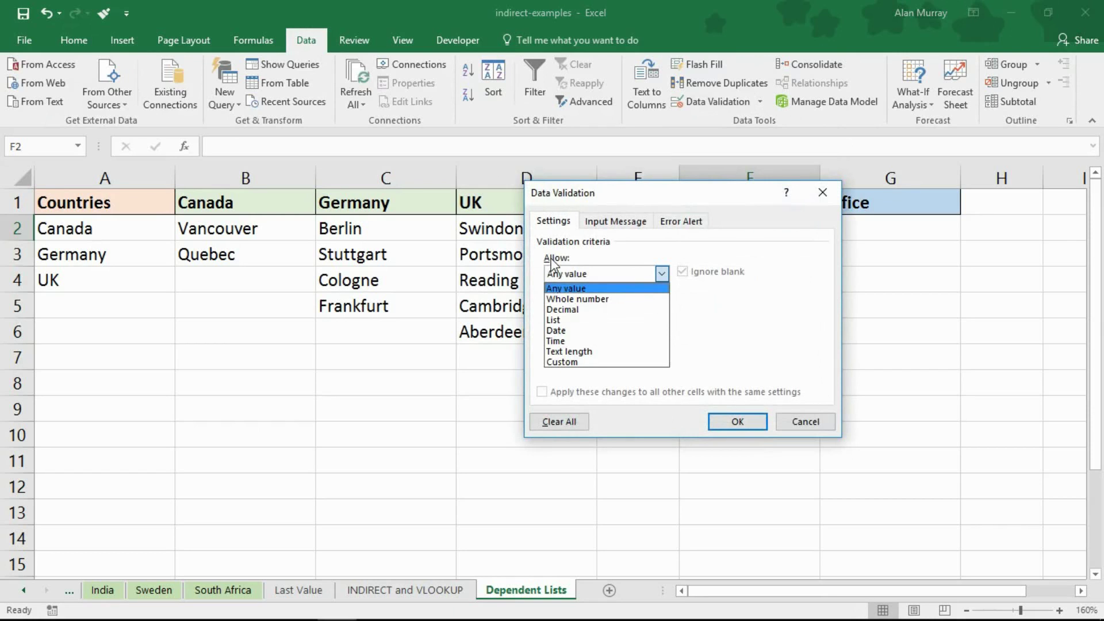
pyautogui.click(565, 320)
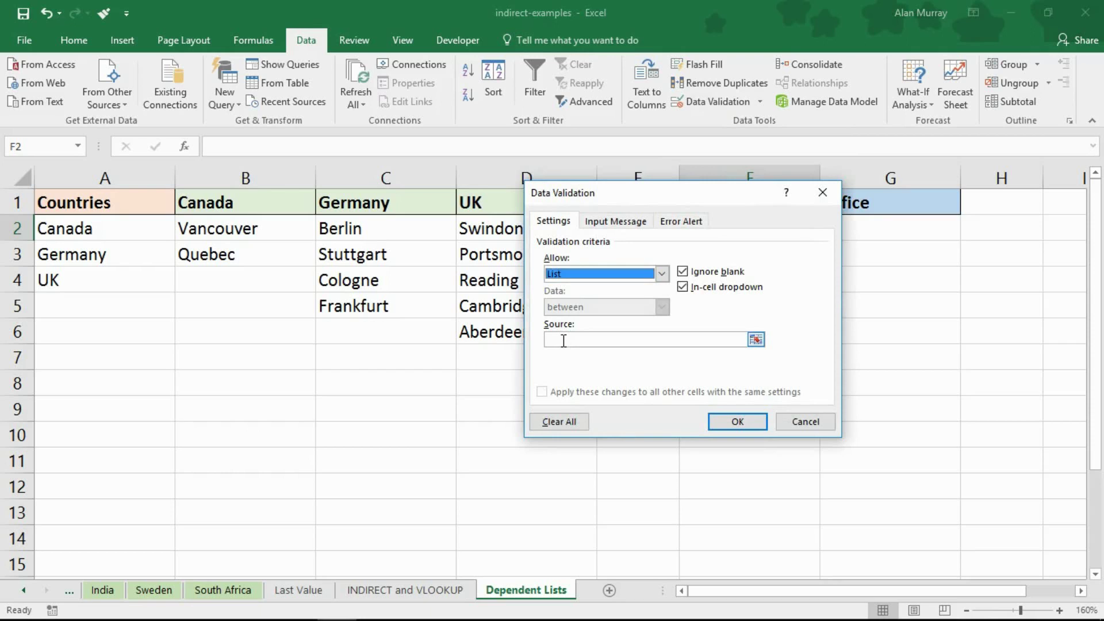
pyautogui.click(564, 341)
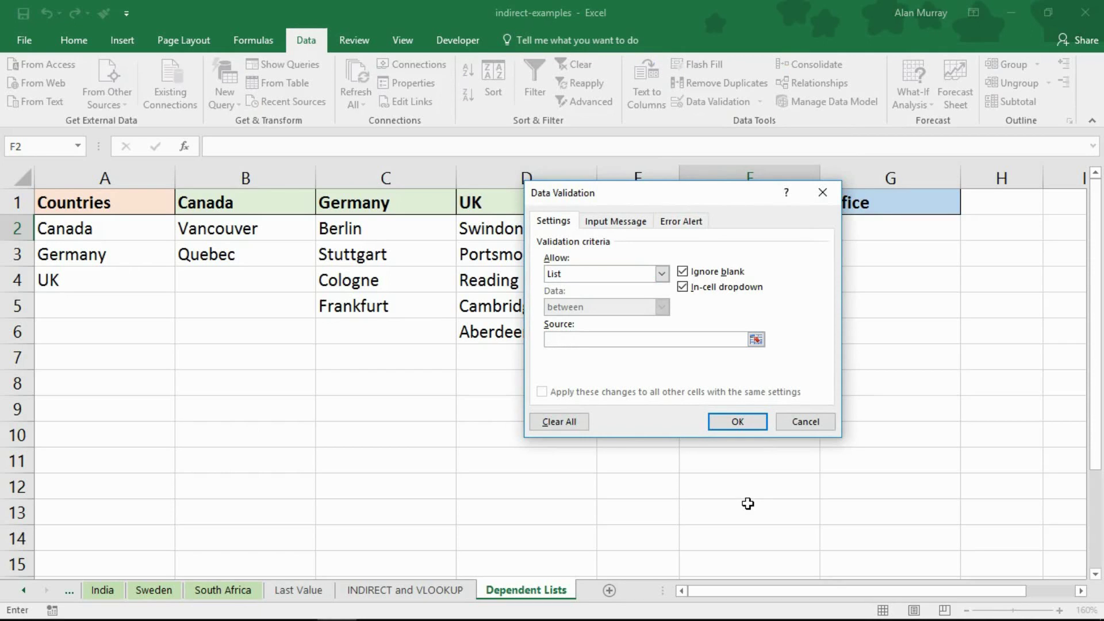
pyautogui.write('=countries')
pyautogui.click(716, 427)
# Step: Choose UK from F2's country drop-down and view the UK city range
pyautogui.click(827, 233)
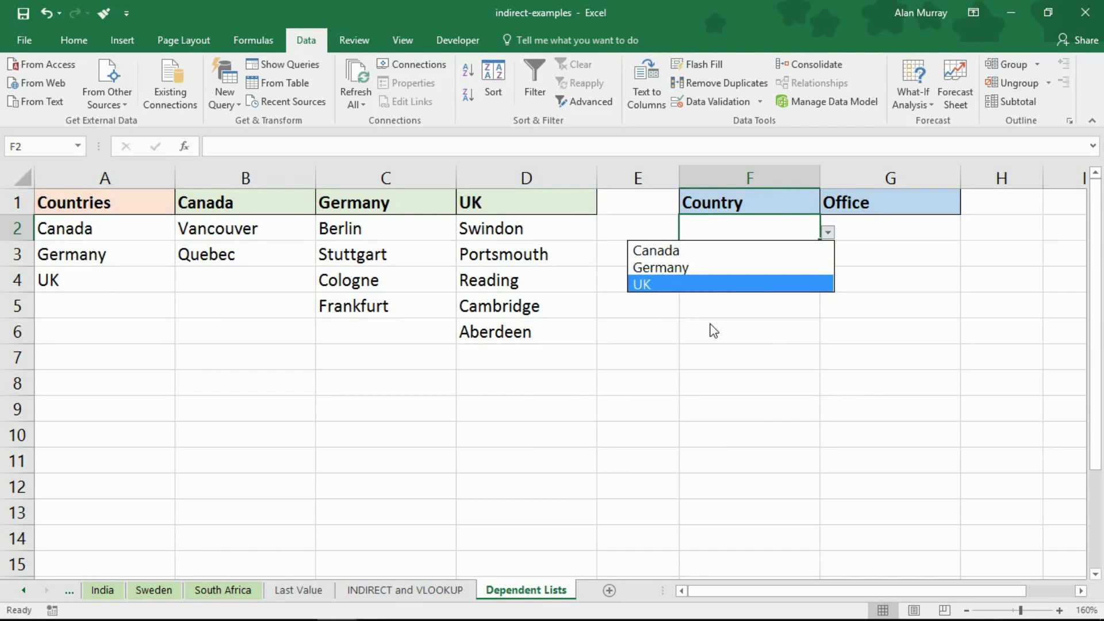
pyautogui.click(711, 286)
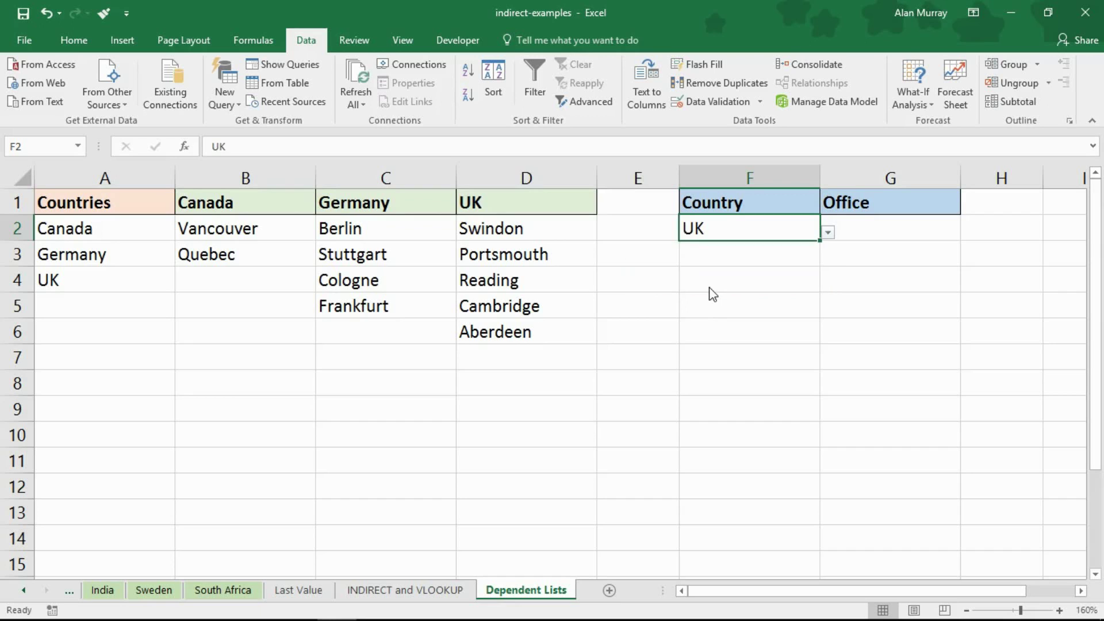
pyautogui.moveTo(567, 225); pyautogui.dragTo(549, 331)
pyautogui.click(879, 237)
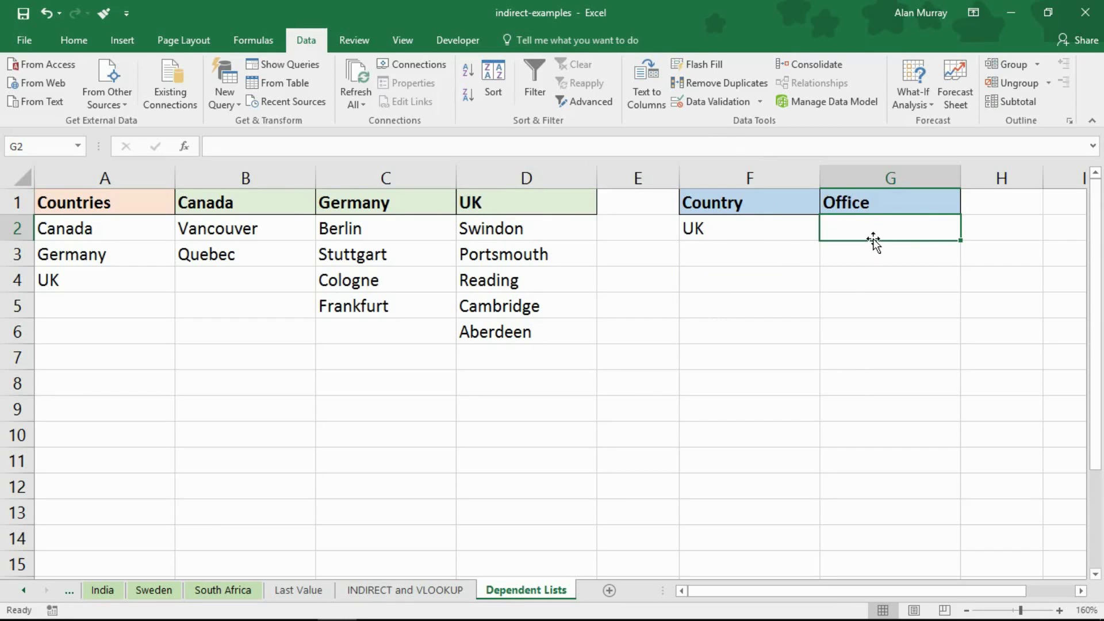
# Step: Set G2's validation to Allow List with source =INDIRECT(F2)
pyautogui.click(717, 104)
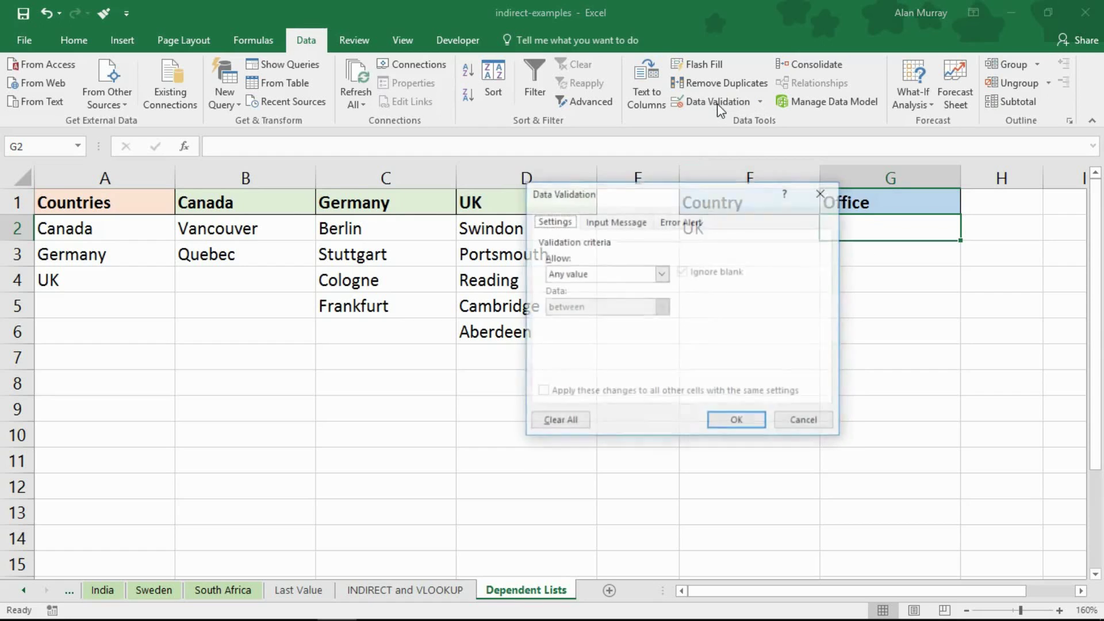
pyautogui.click(631, 274)
pyautogui.click(609, 316)
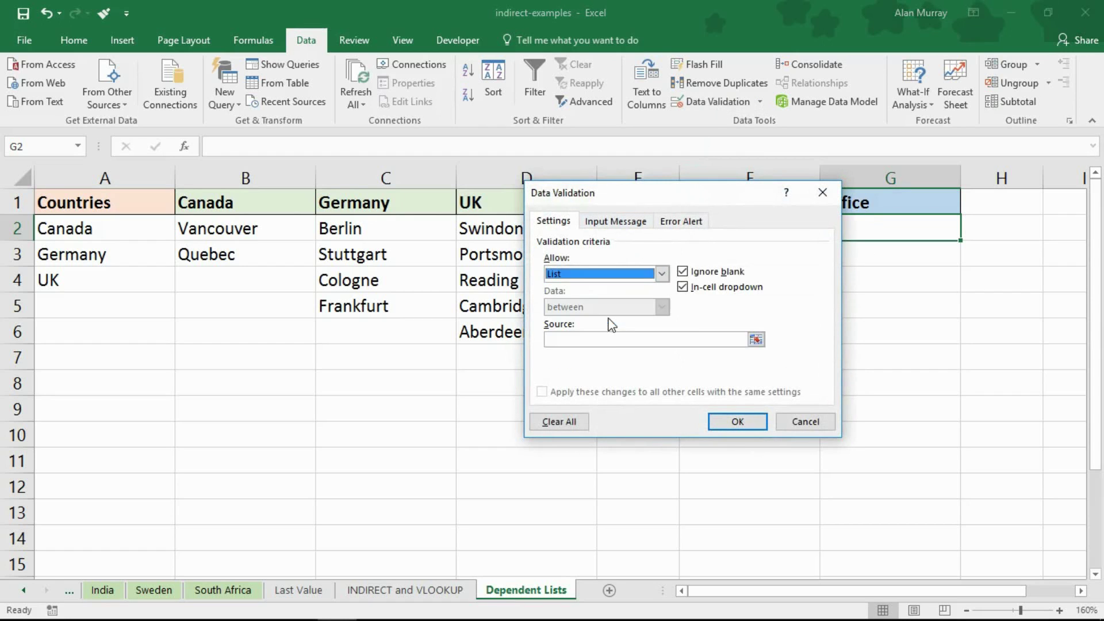
pyautogui.click(606, 339)
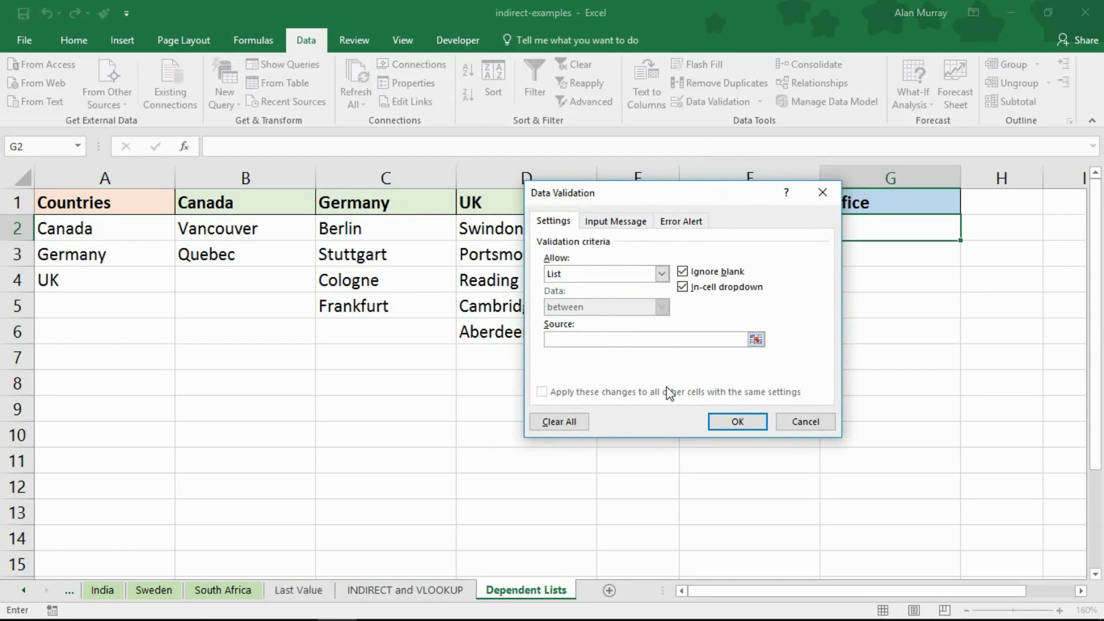
pyautogui.write('=')
pyautogui.moveTo(659, 195); pyautogui.dragTo(498, 224)
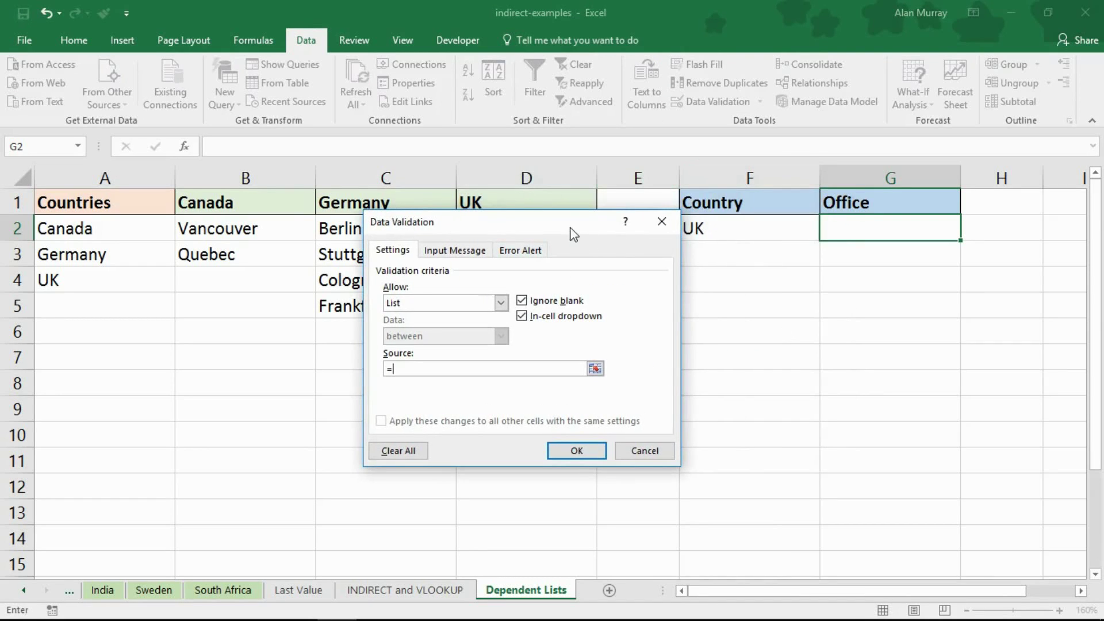
pyautogui.moveTo(574, 234); pyautogui.dragTo(577, 361)
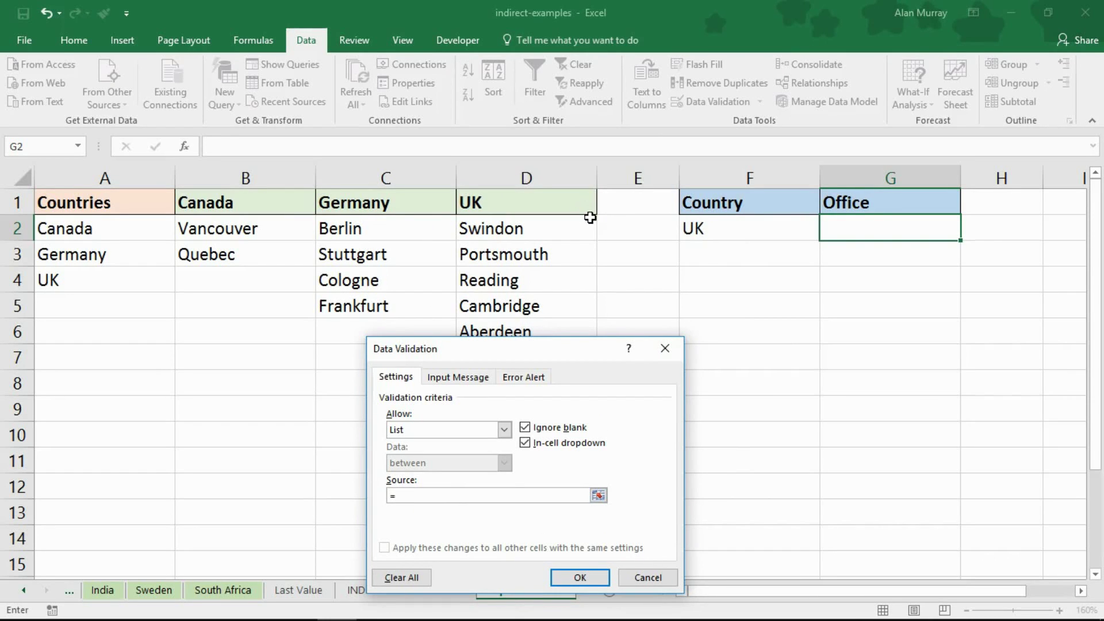
pyautogui.moveTo(579, 344); pyautogui.dragTo(583, 276)
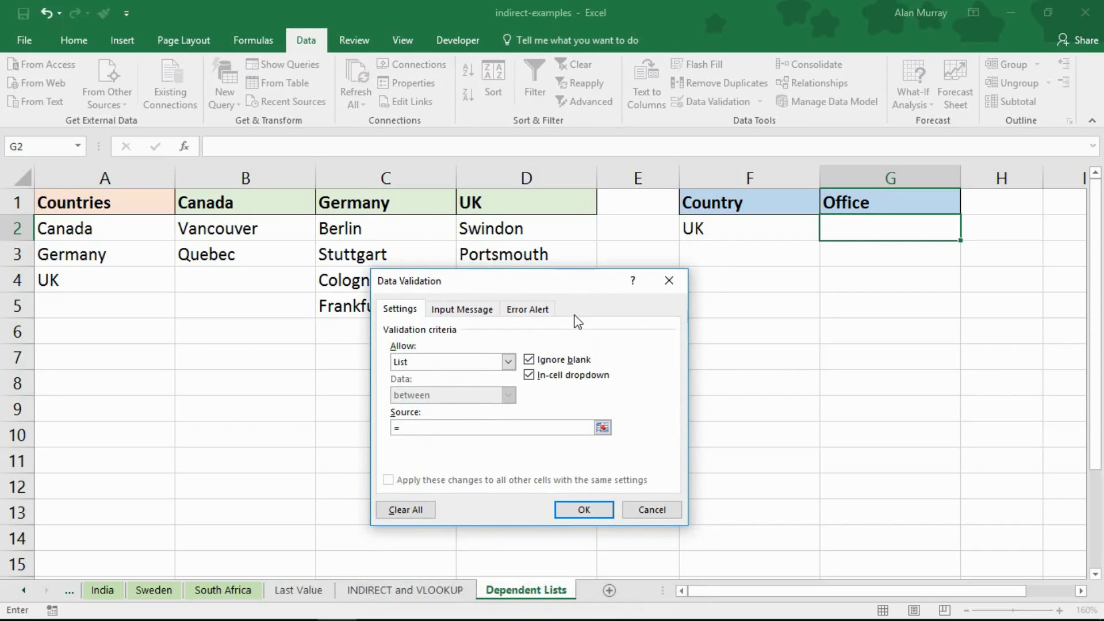
pyautogui.write('indirect(F2')
# Step: Confirm G2's =INDIRECT(F2) list validation and check that G2 offers the UK offices
pyautogui.write(')')
pyautogui.click(574, 516)
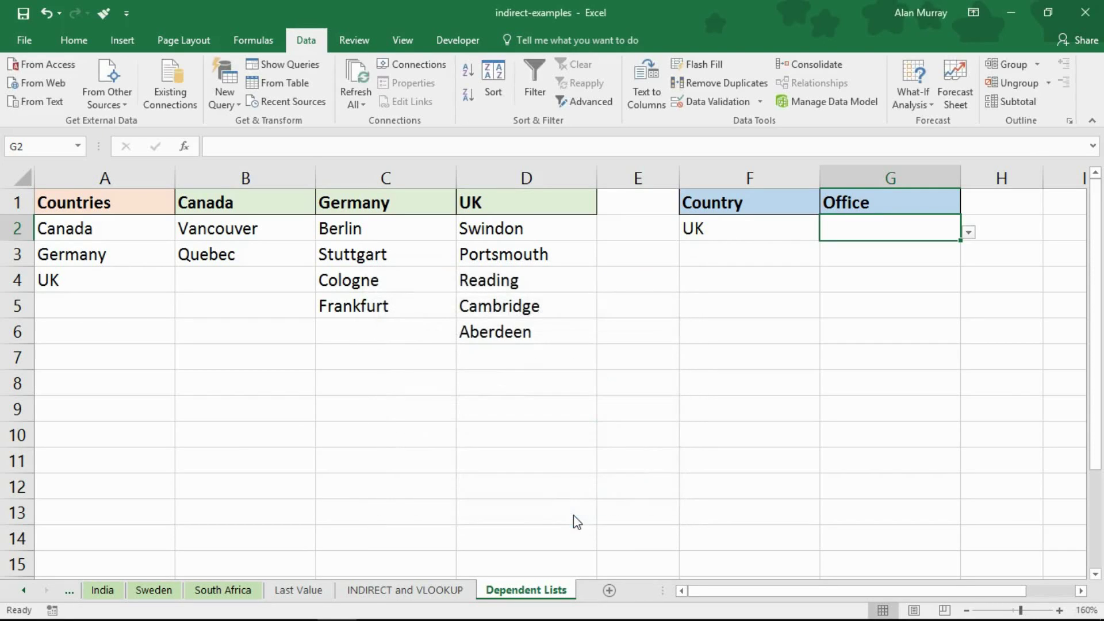
pyautogui.click(886, 320)
pyautogui.click(713, 220)
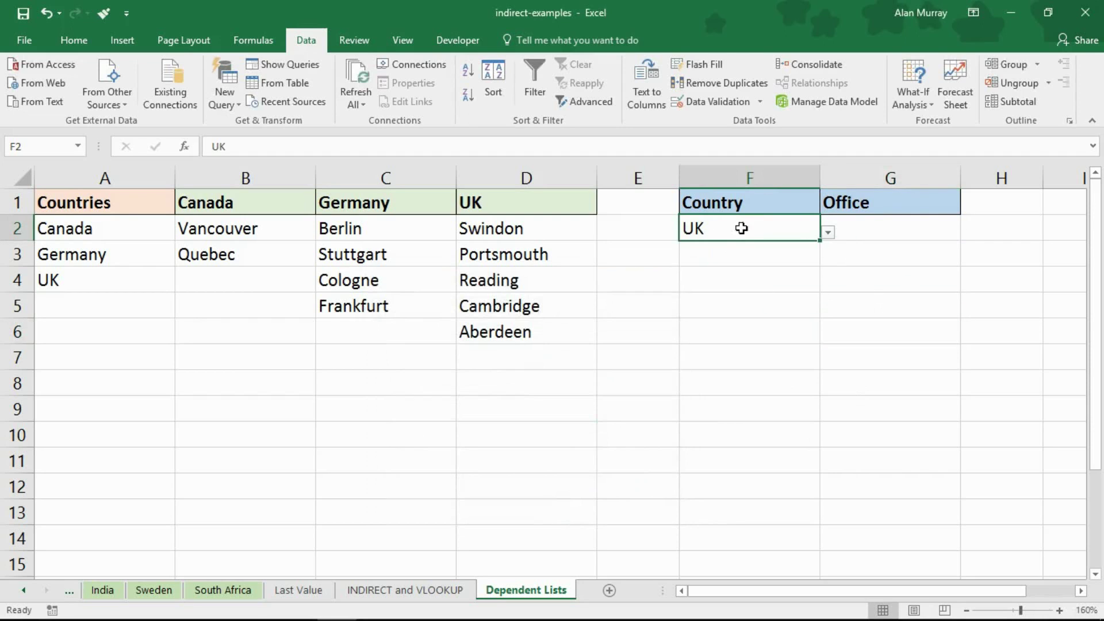
pyautogui.click(904, 238)
pyautogui.click(968, 233)
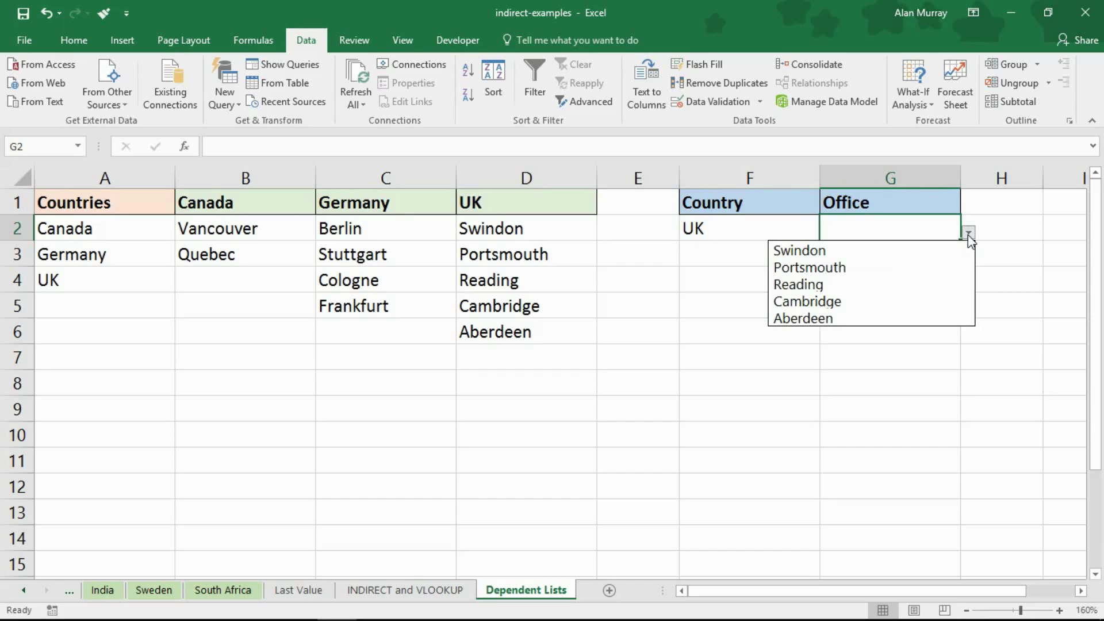
pyautogui.click(734, 249)
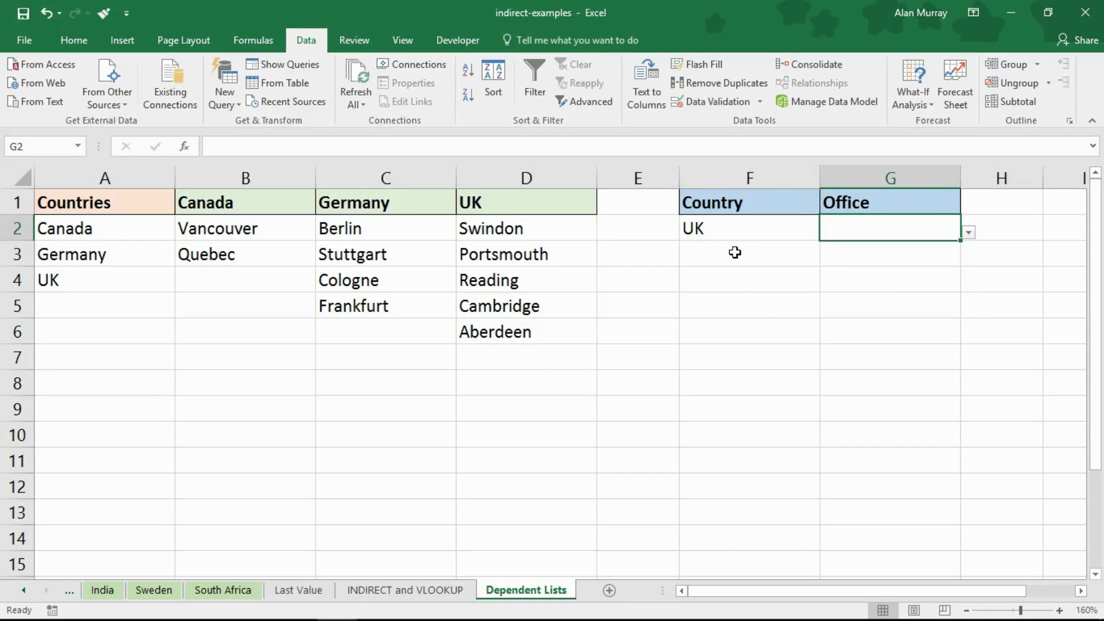
# Step: Switch F2 to Canada and check G2 now lists the Canadian offices
pyautogui.click(736, 234)
pyautogui.click(827, 233)
pyautogui.click(796, 244)
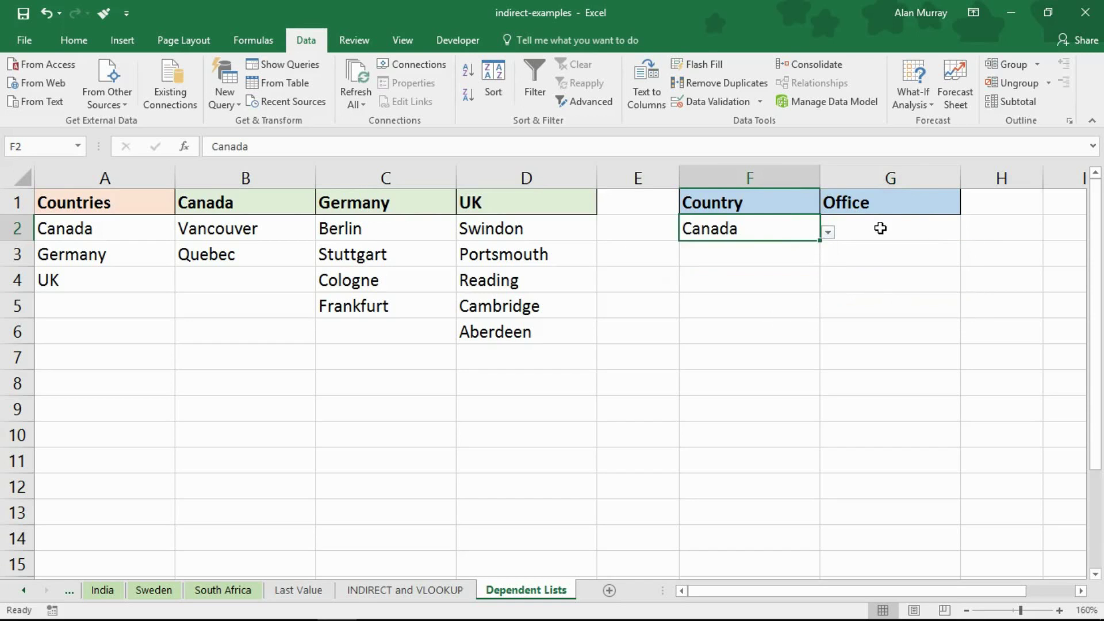
pyautogui.click(880, 227)
pyautogui.click(968, 232)
pyautogui.click(789, 240)
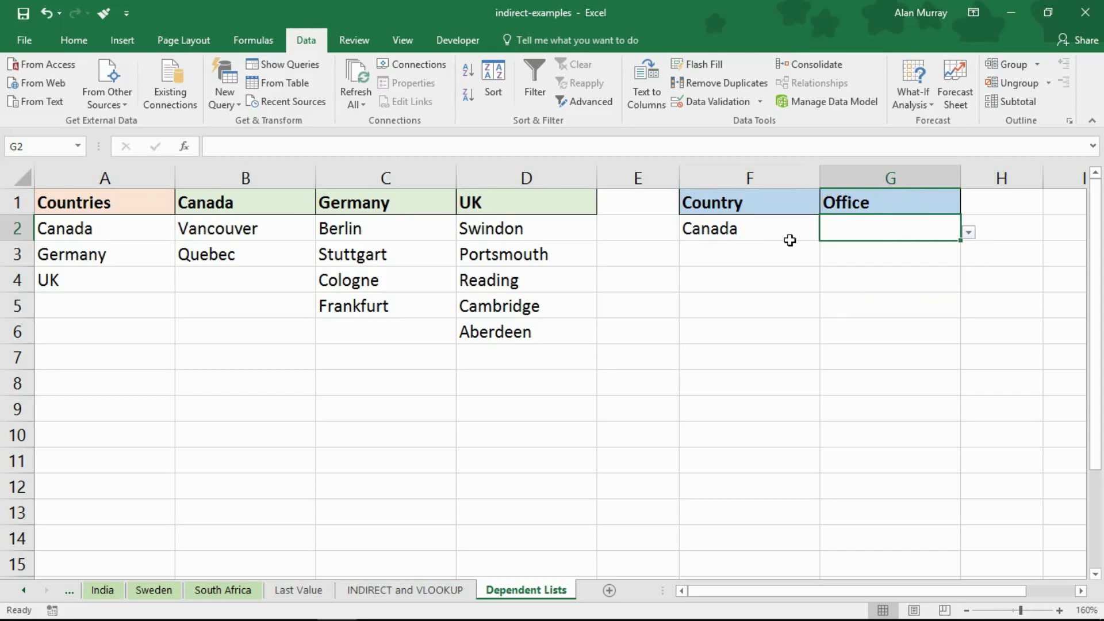
# Step: Switch F2 to Germany and choose Stuttgart as the office in G2
pyautogui.click(807, 233)
pyautogui.click(827, 233)
pyautogui.click(784, 269)
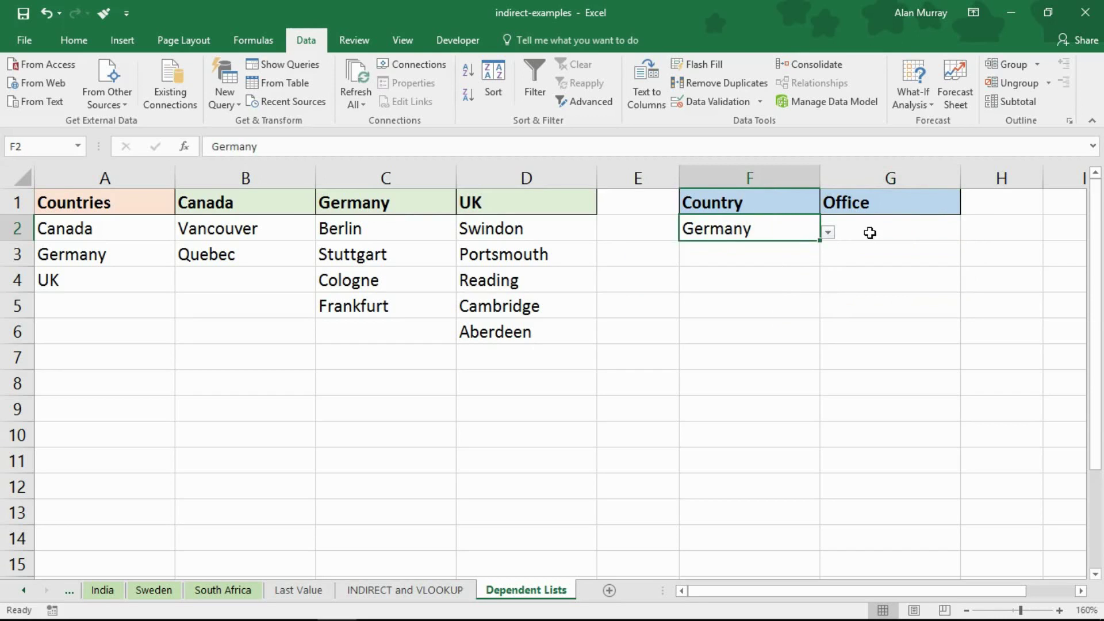
pyautogui.click(870, 231)
pyautogui.click(969, 233)
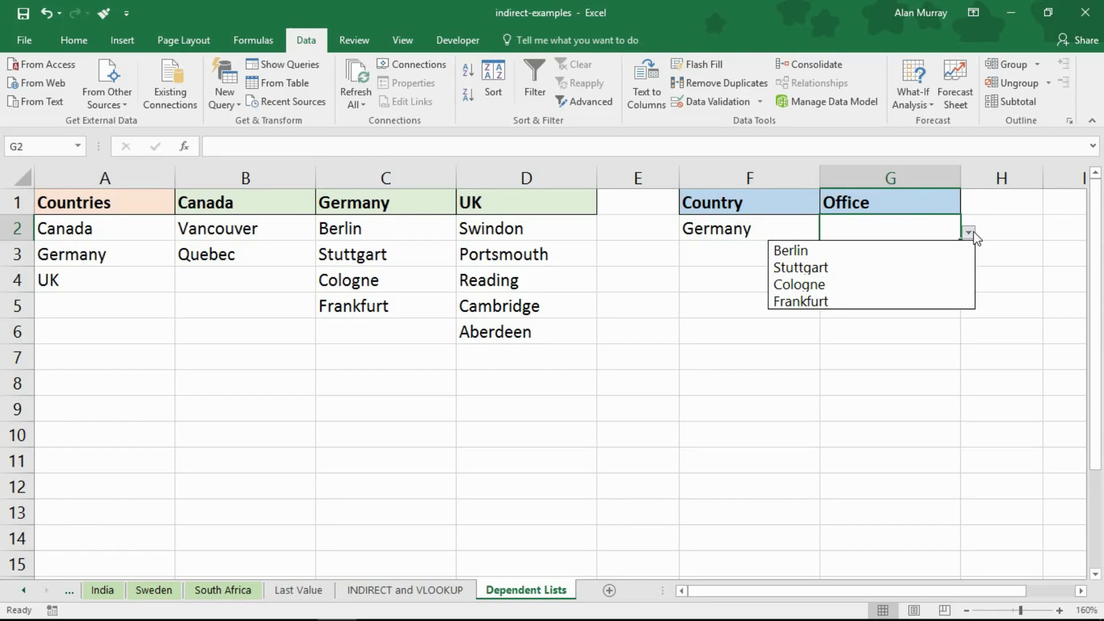
pyautogui.click(920, 269)
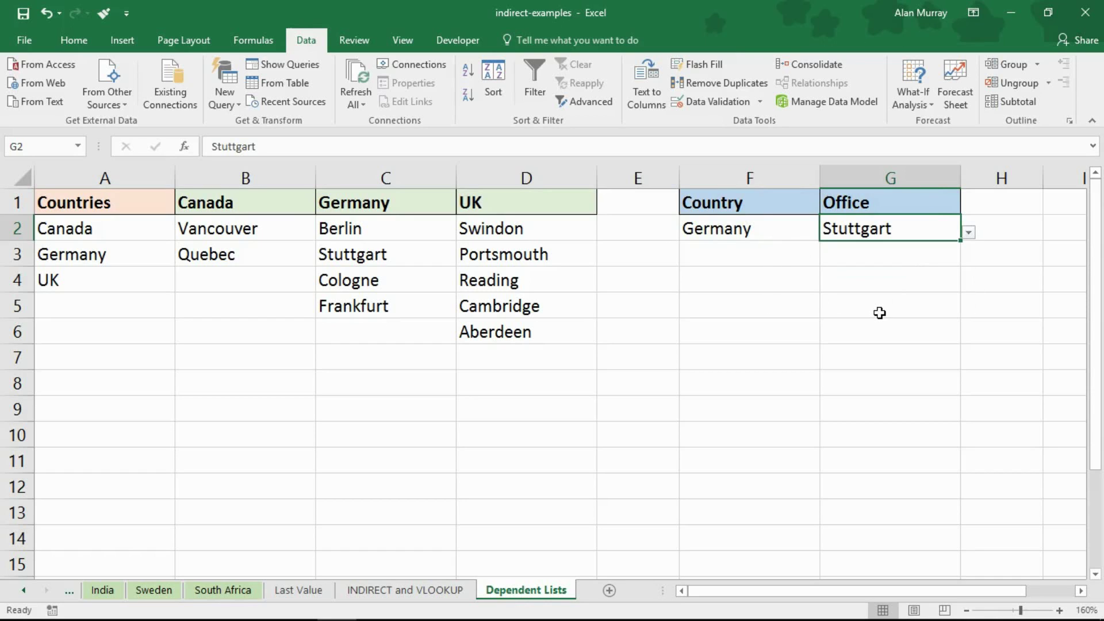